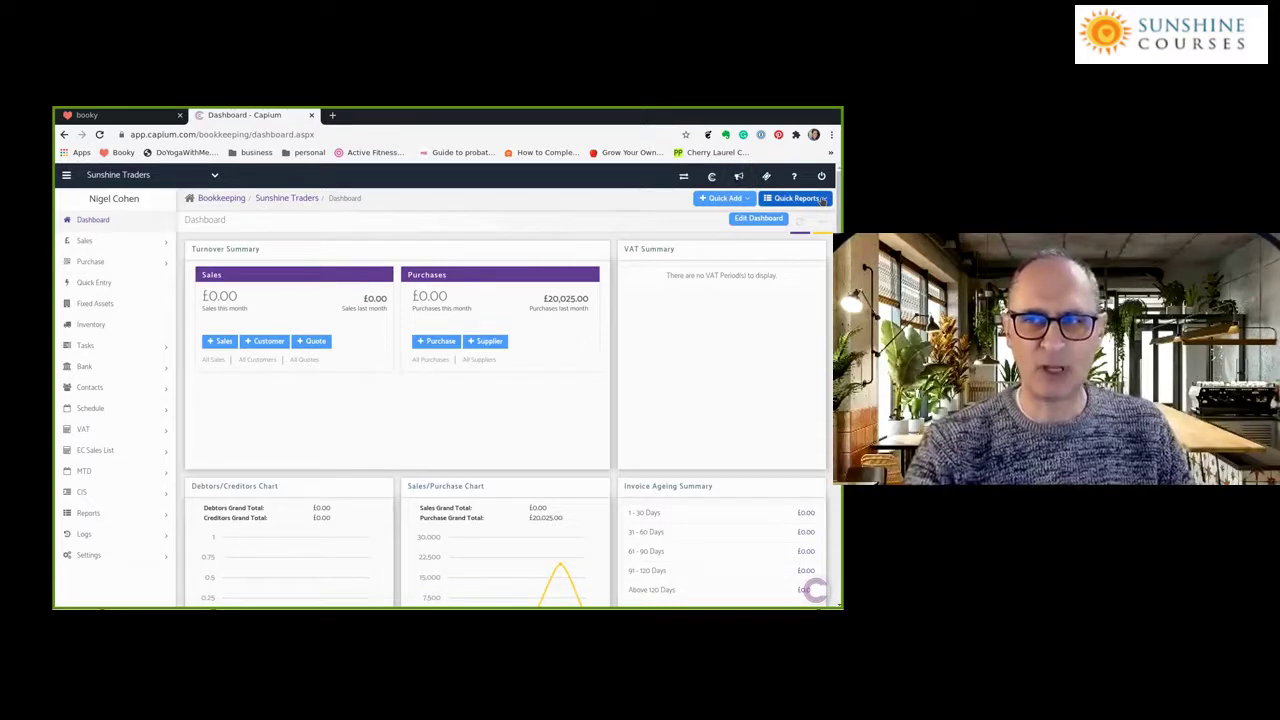
View the Profit & Loss report for the current year, followed by the Balance Sheet
left_click(821, 200)
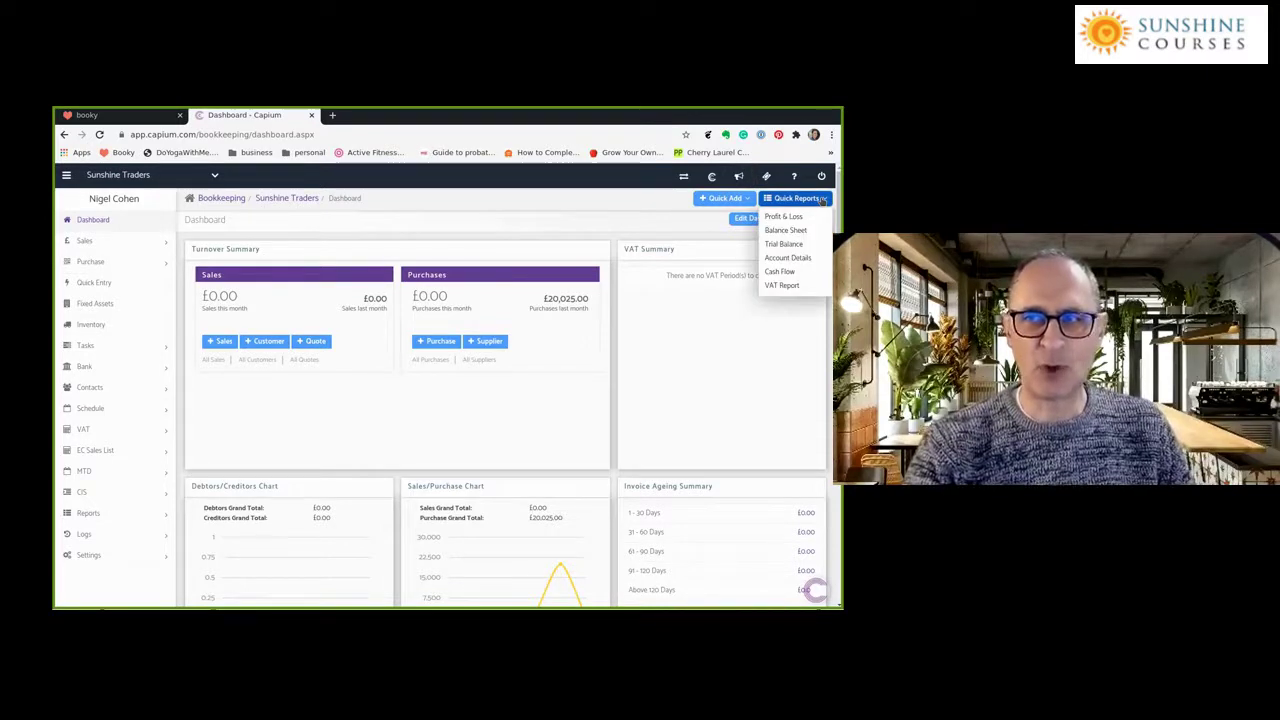
left_click(780, 216)
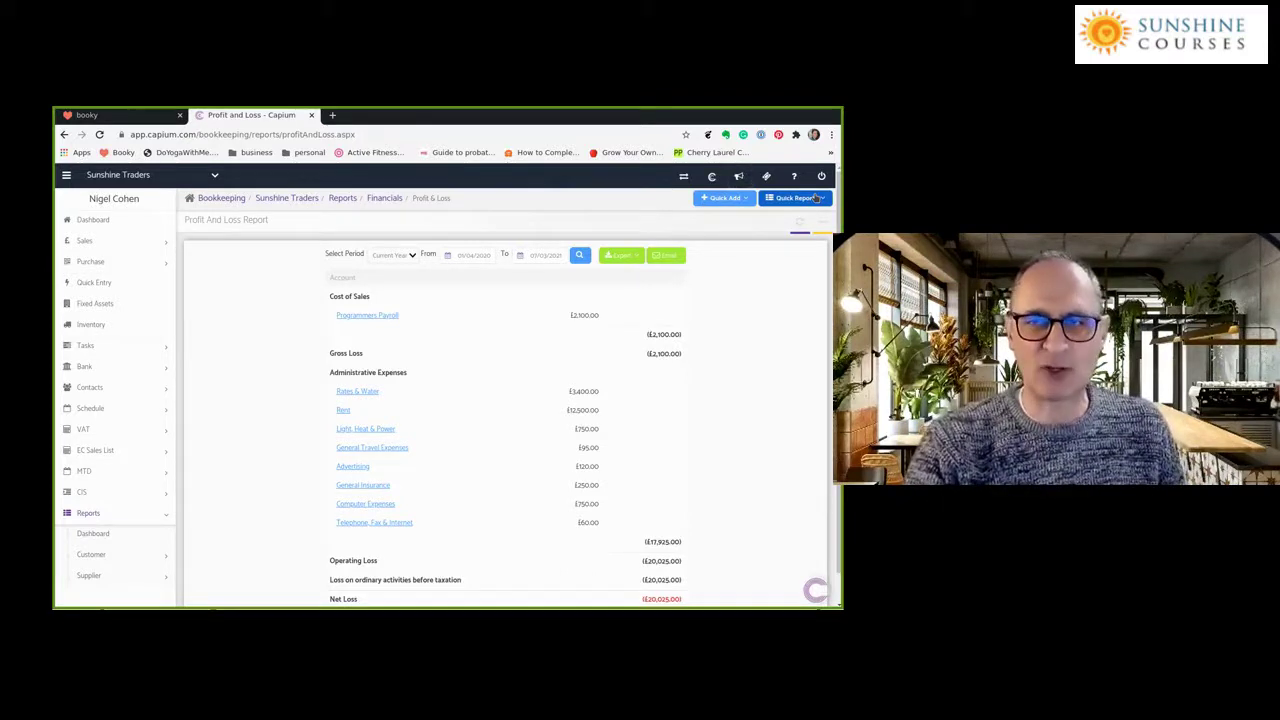
left_click(818, 198)
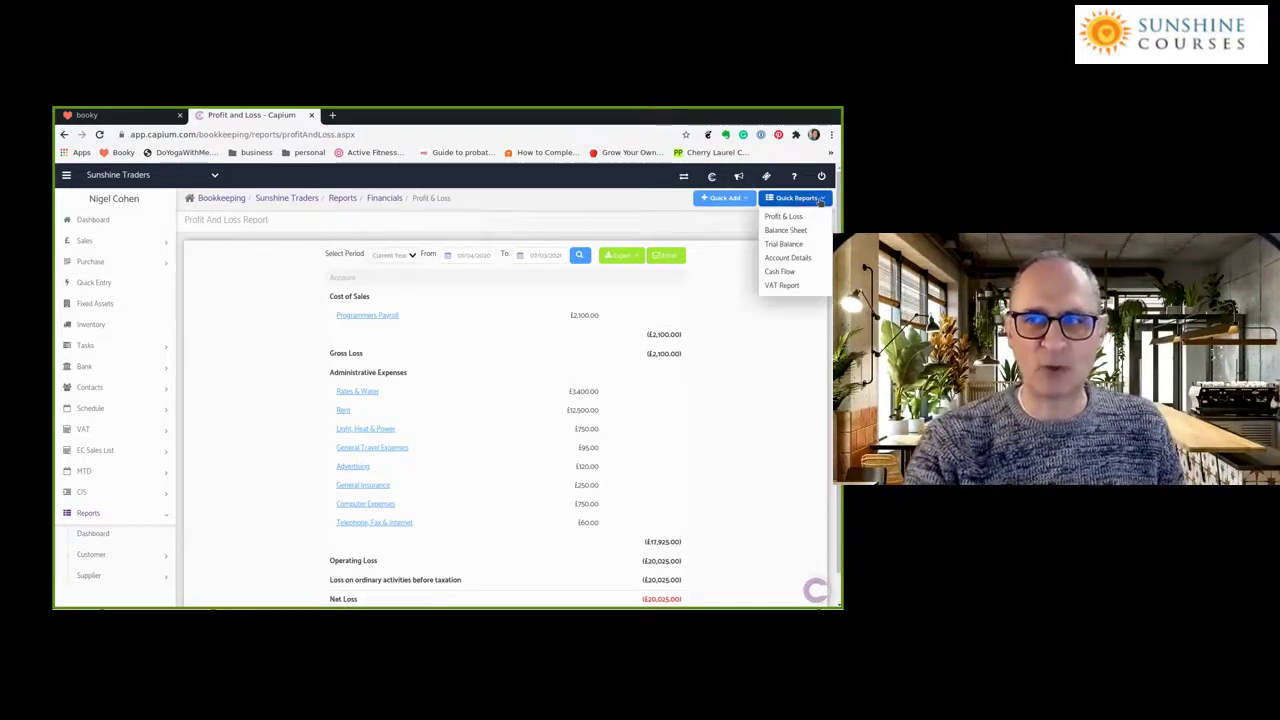
left_click(795, 231)
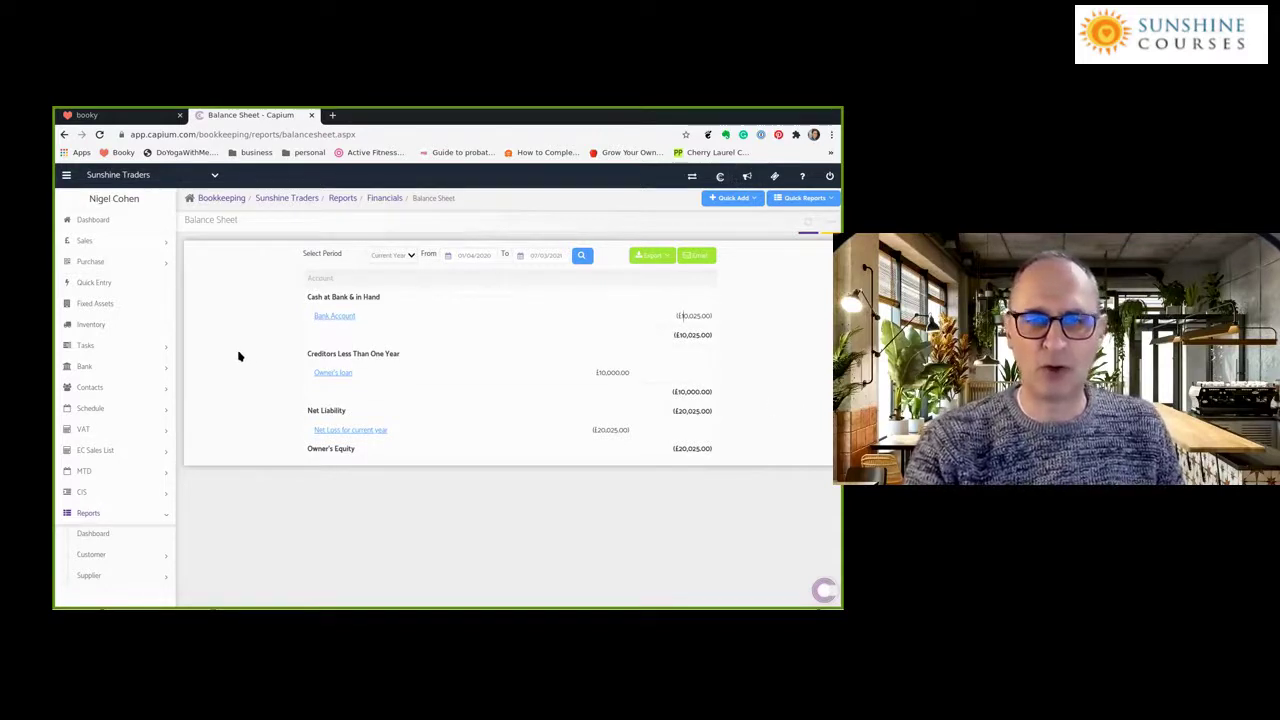
Start a new sales invoice for Sunshine Traders
left_click(83, 241)
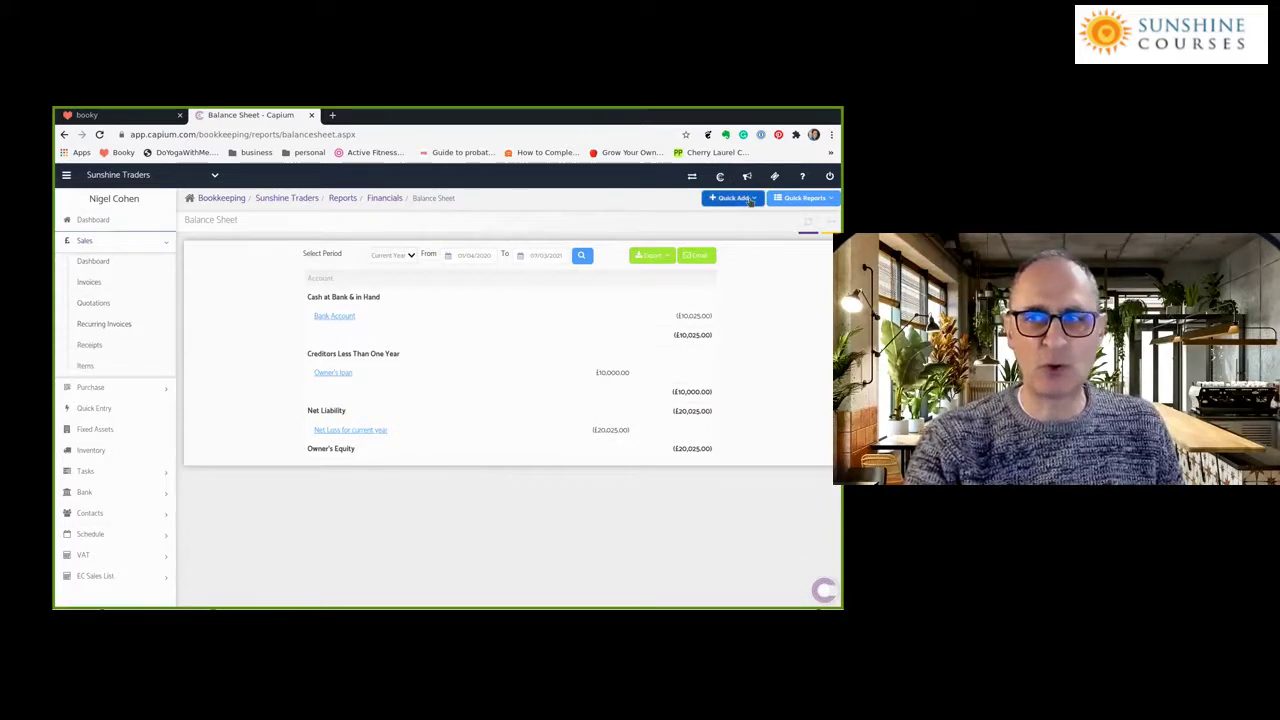
left_click(731, 198)
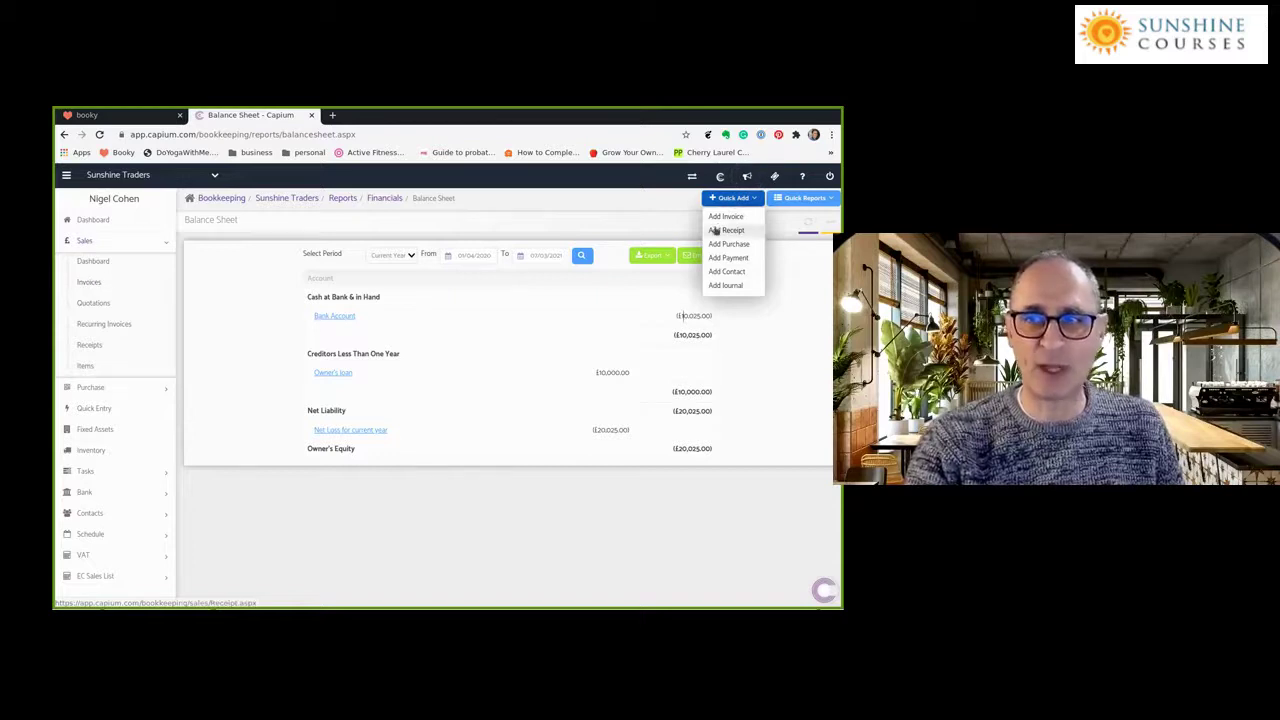
left_click(727, 215)
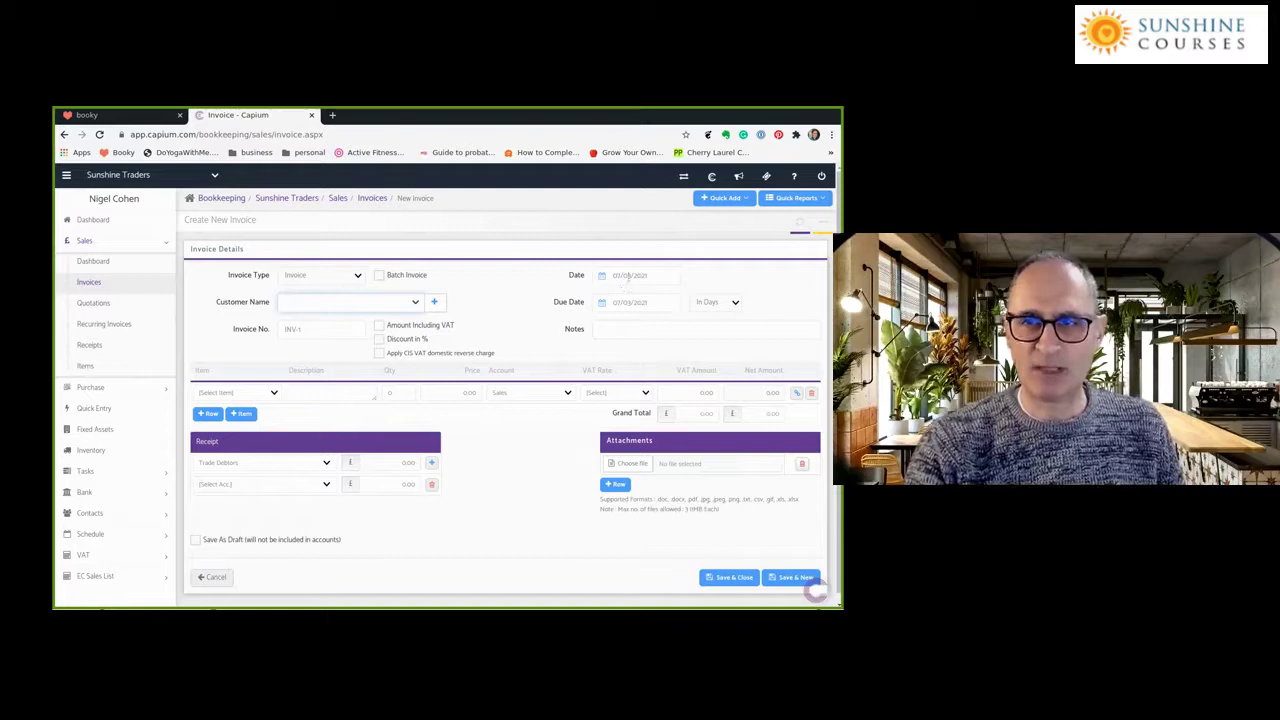
Set the invoice date to 18/02/2021 and the due date term to 30 Days
left_click(629, 274)
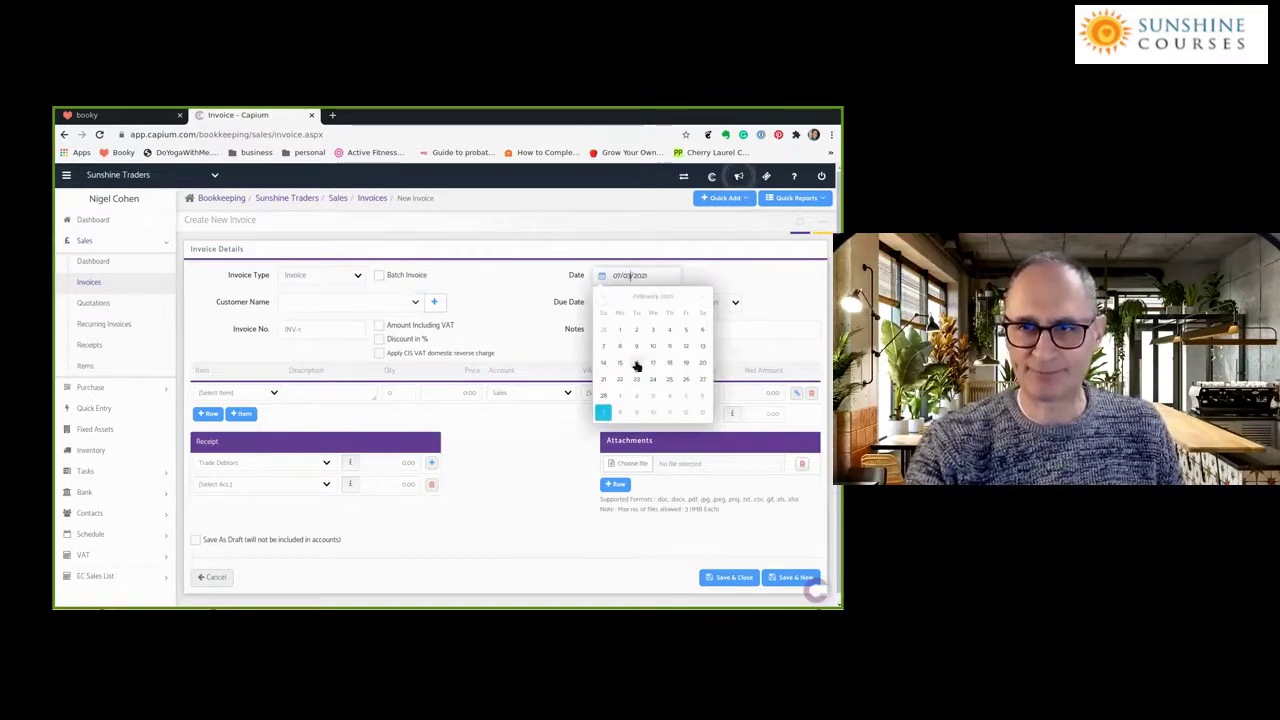
left_click(668, 361)
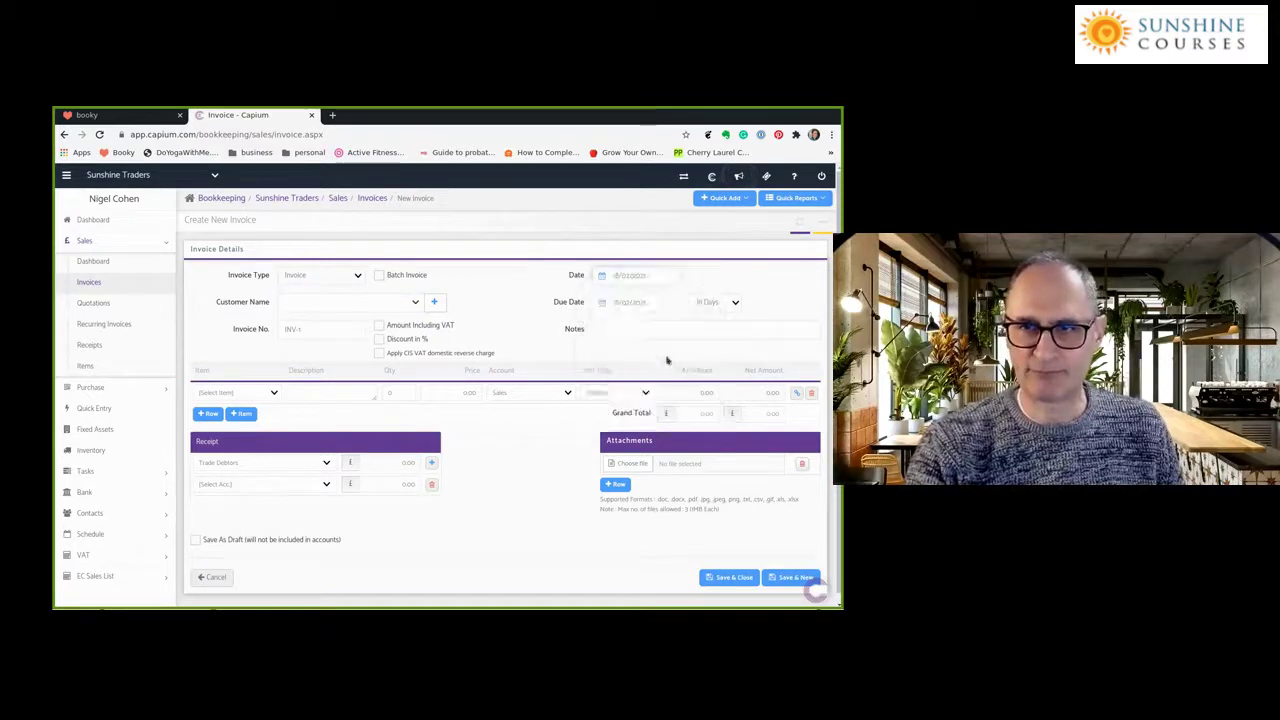
left_click(629, 274)
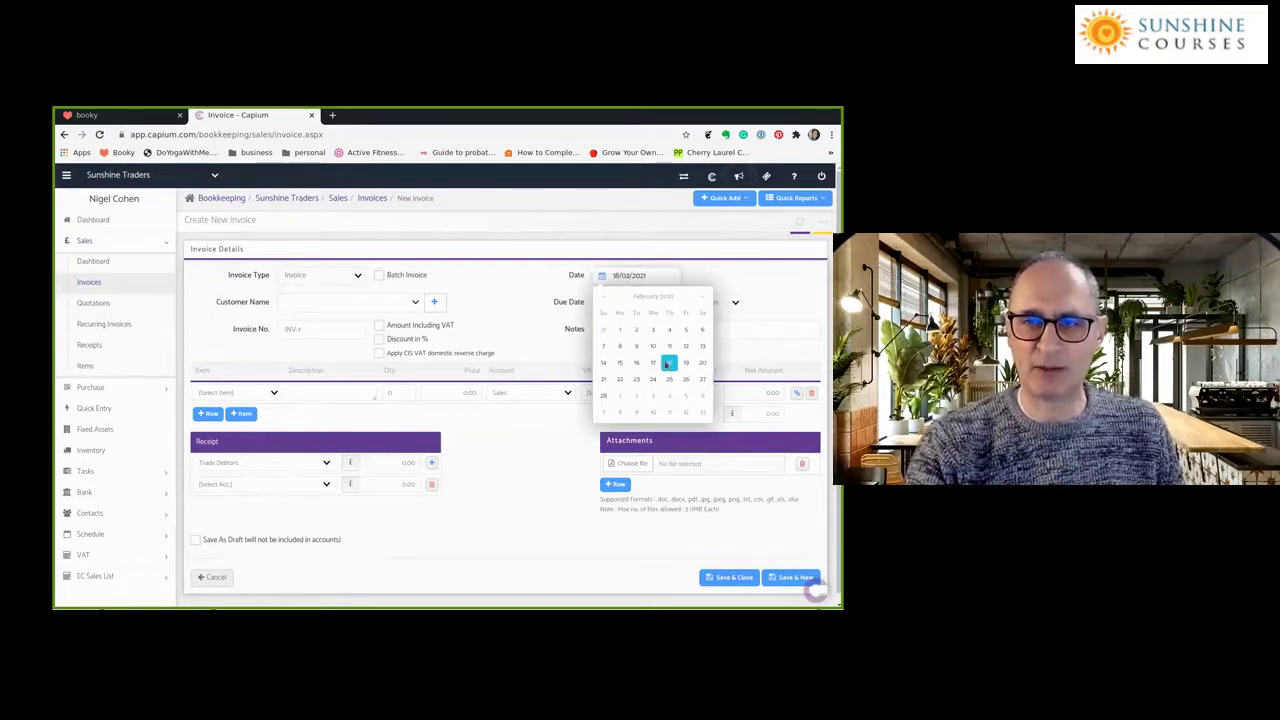
left_click(775, 306)
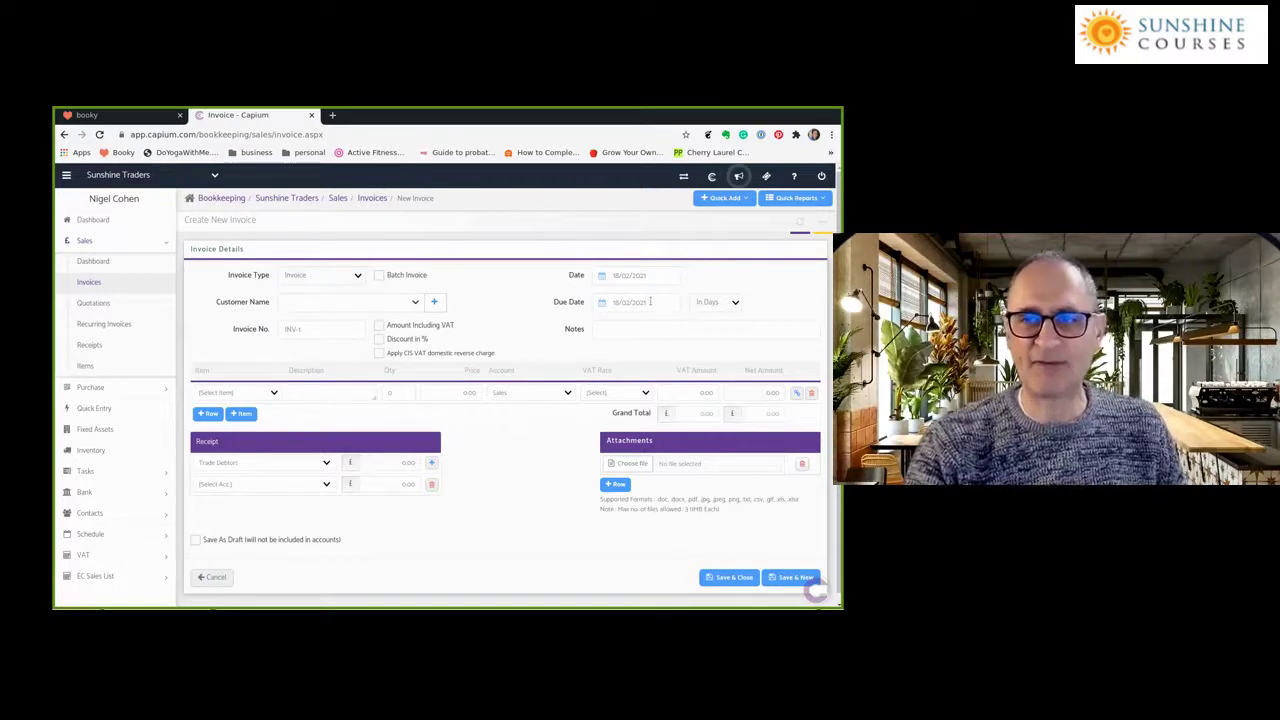
left_click(735, 302)
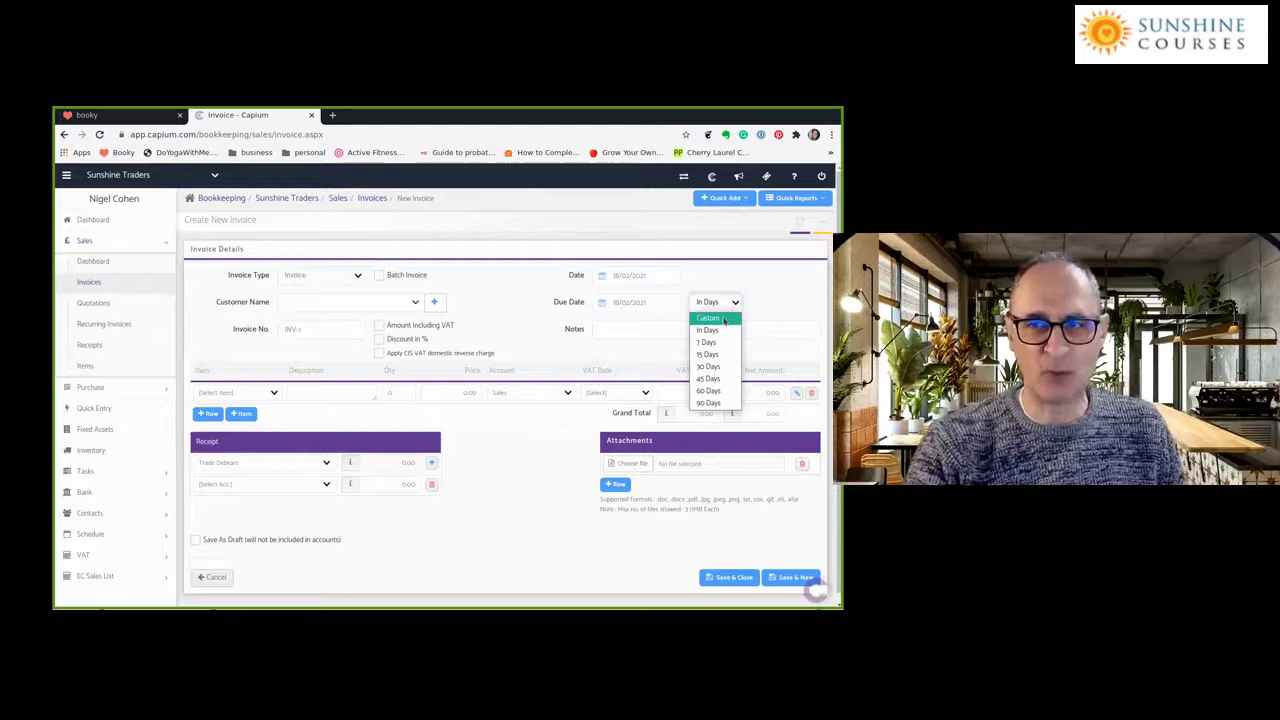
left_click(709, 367)
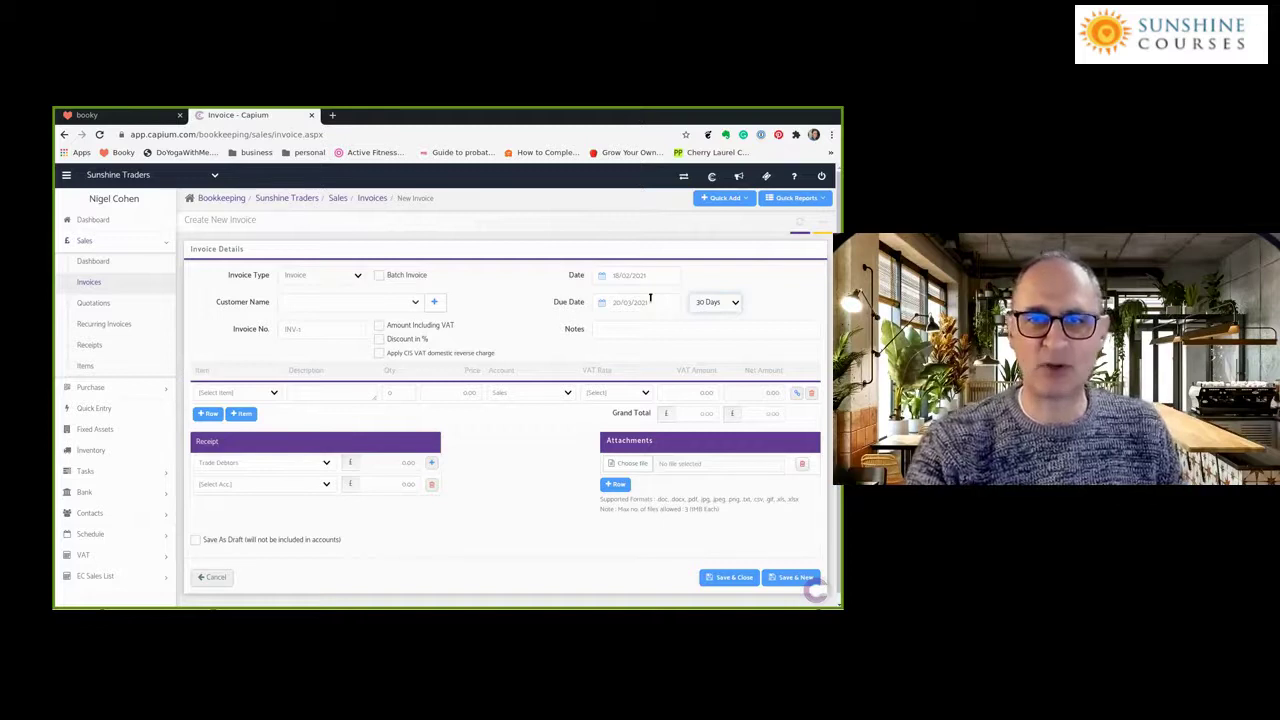
Choose ABC Limited as the customer of the new invoice
left_click(414, 303)
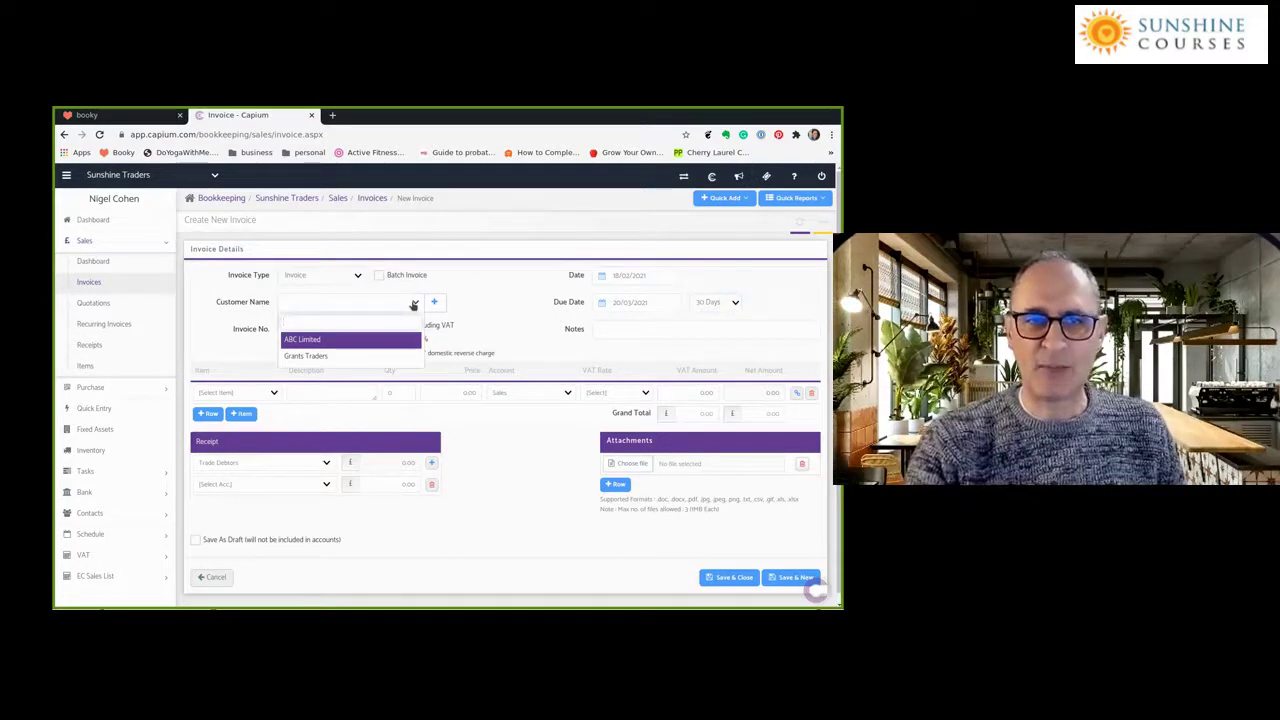
left_click(414, 303)
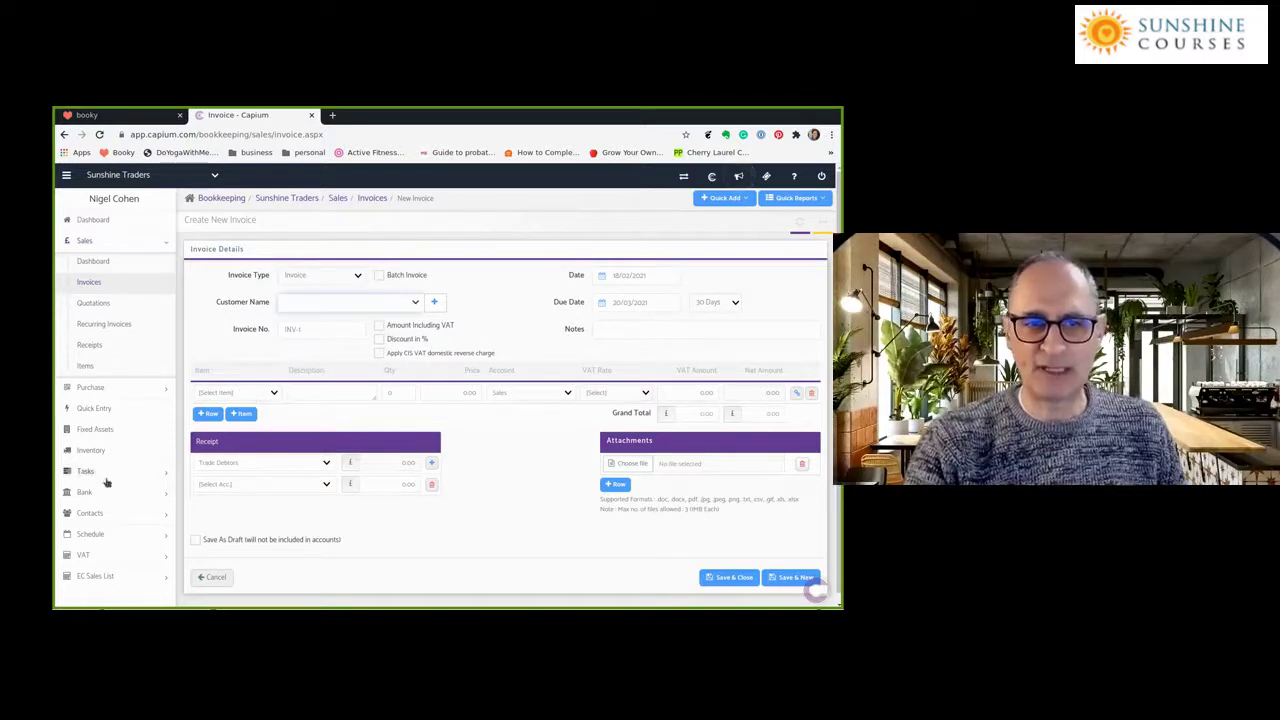
left_click(89, 514)
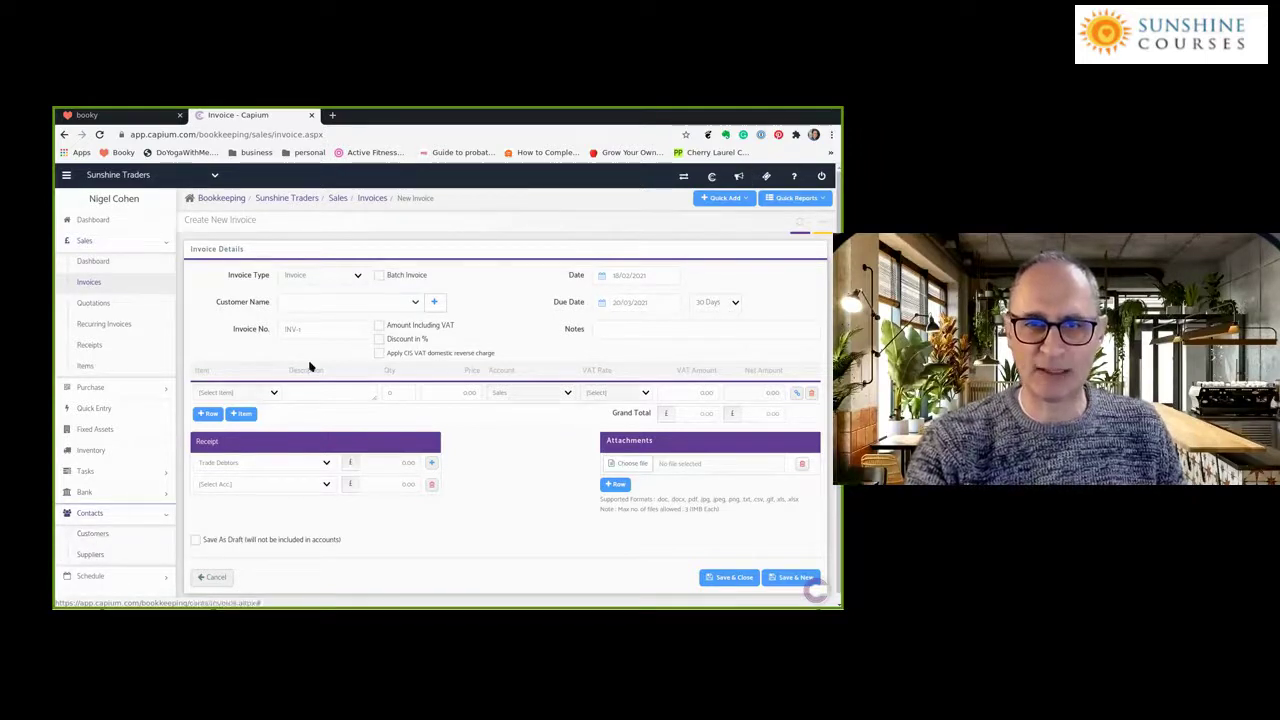
left_click(415, 301)
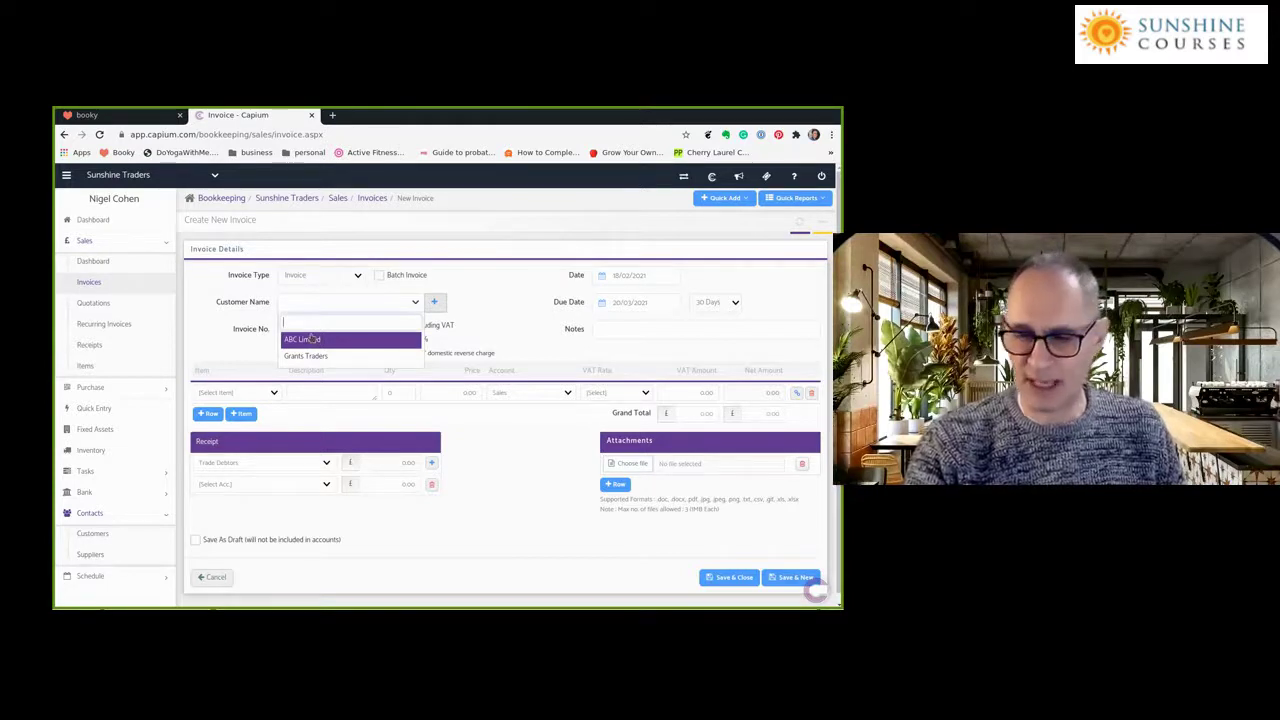
left_click(312, 339)
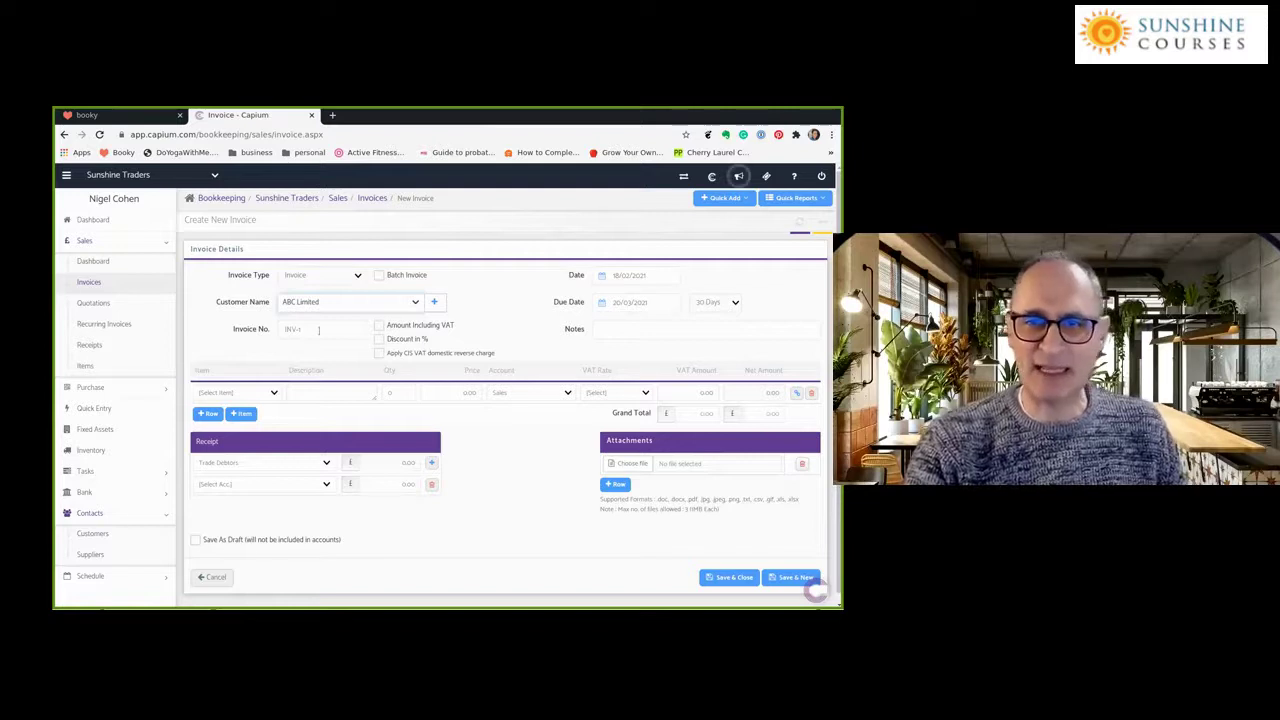
Enter an invoice note giving the customer's purchase order number, followed by "- balance of order expected before 28/02"
left_click(315, 328)
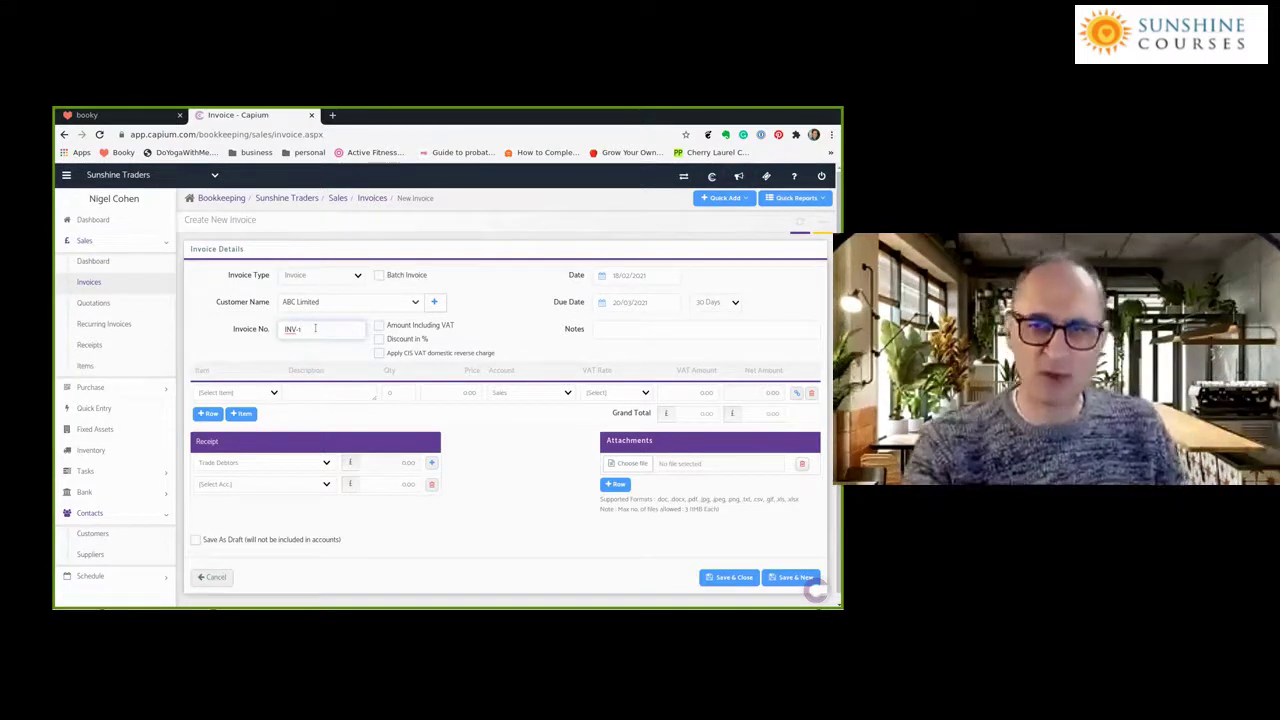
left_click(605, 327)
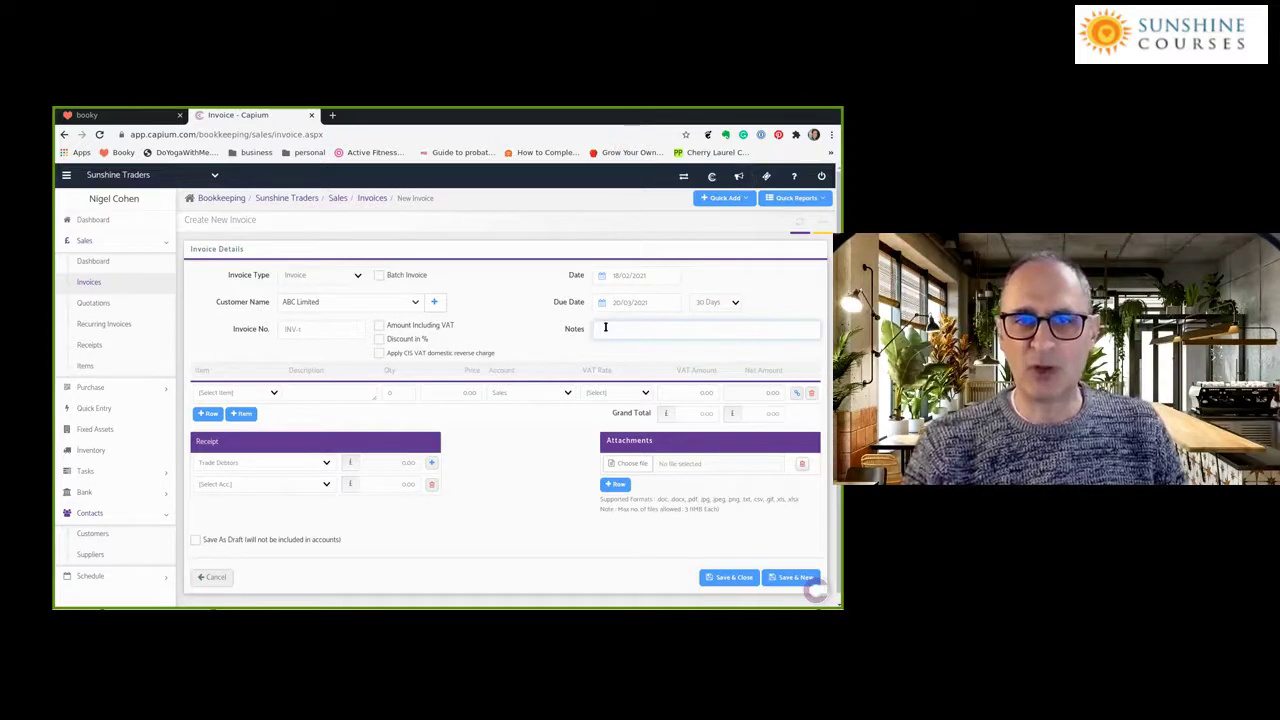
left_click(605, 327)
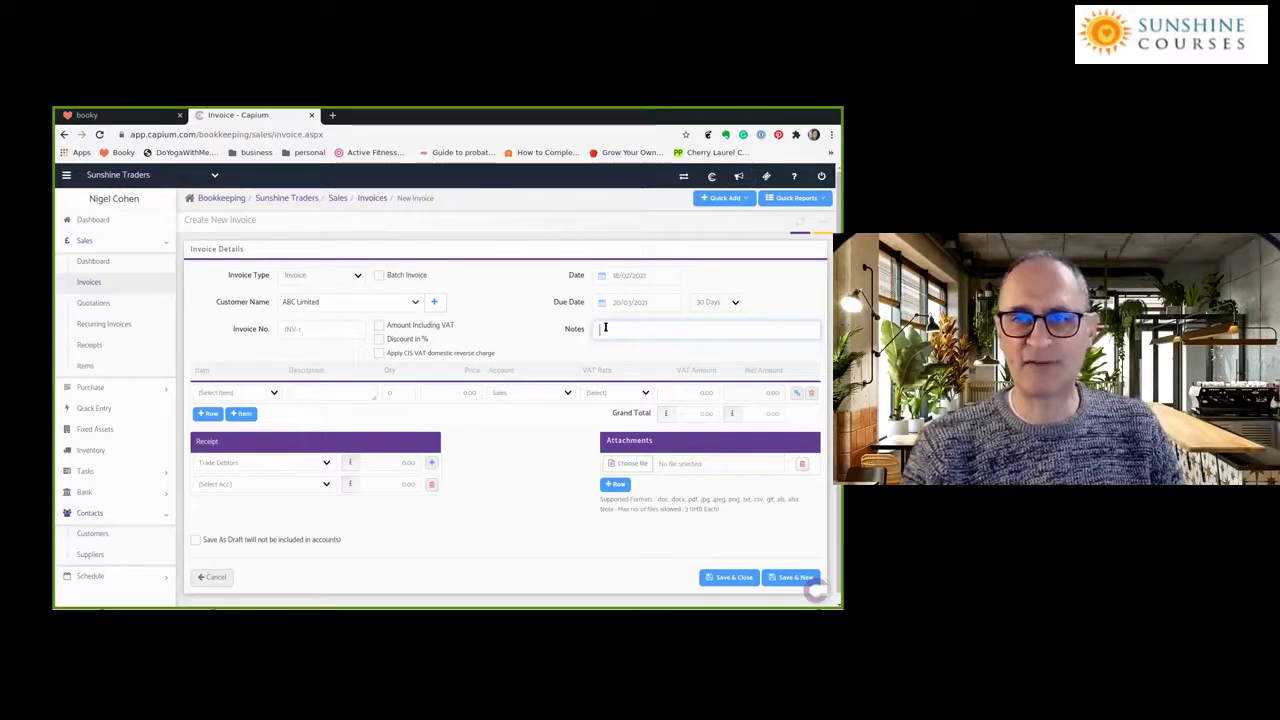
type("Yes")
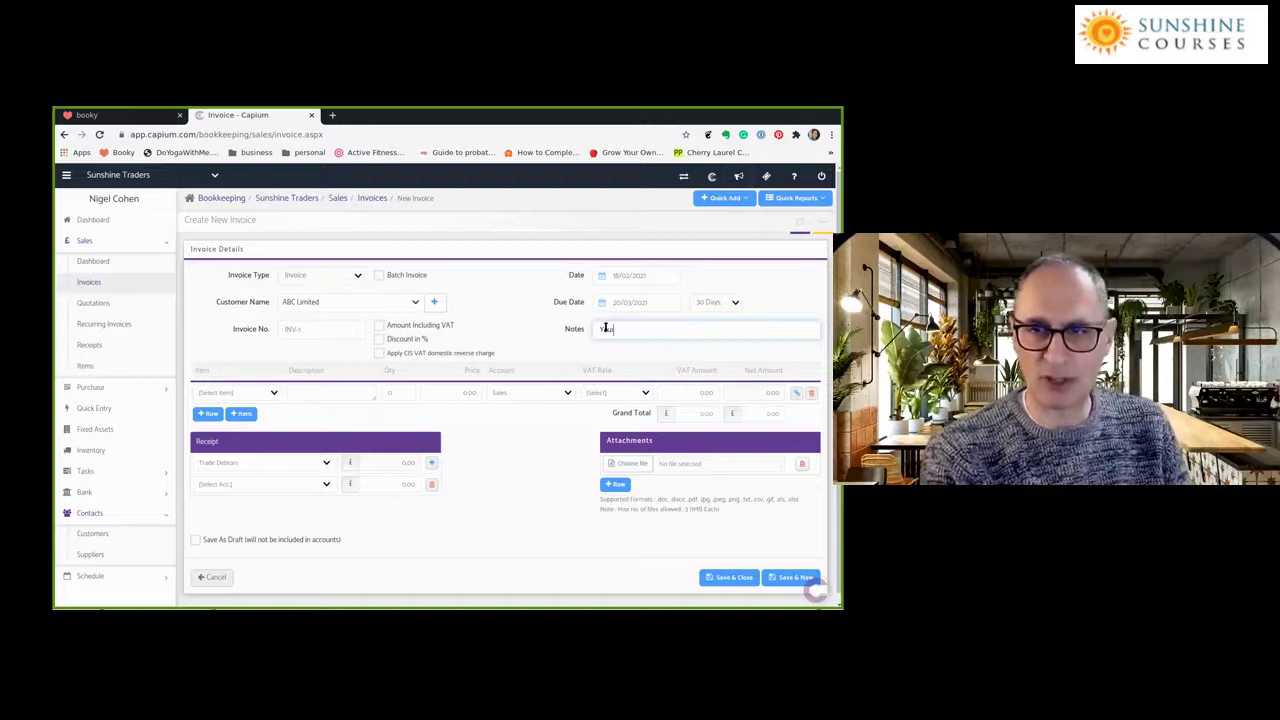
type("rder number: 75")
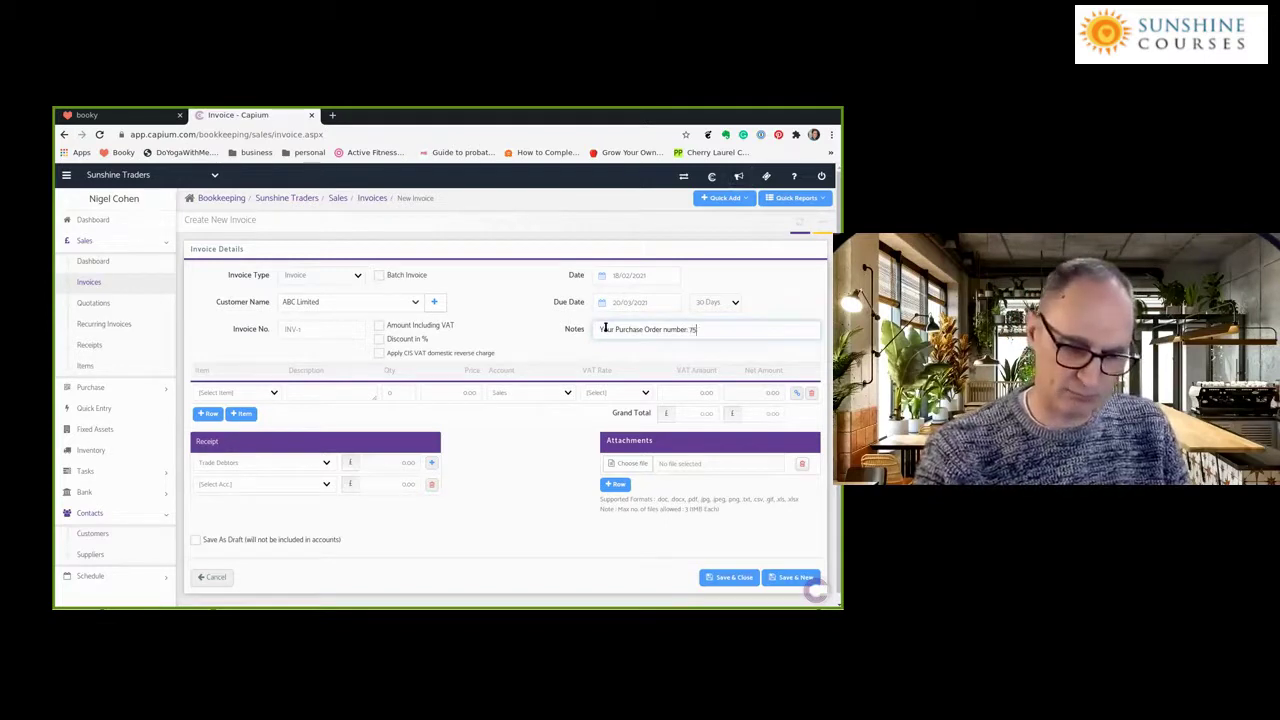
type("113")
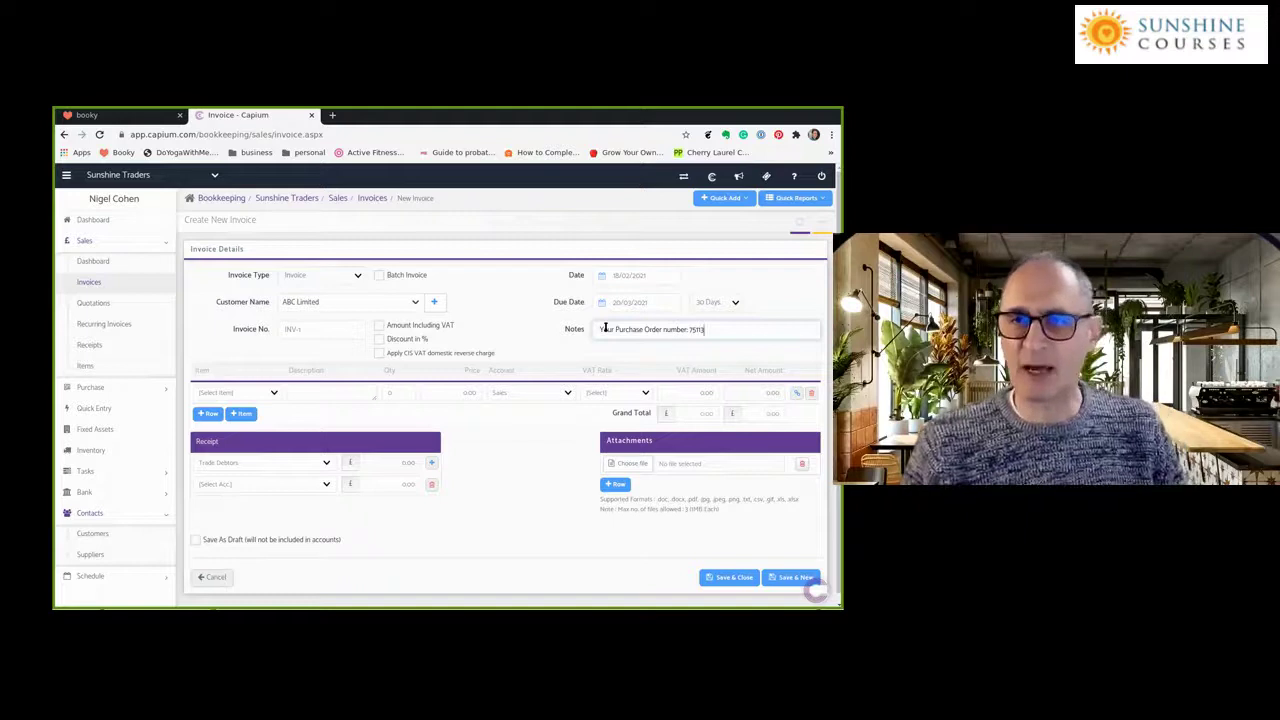
type(" - balance of order")
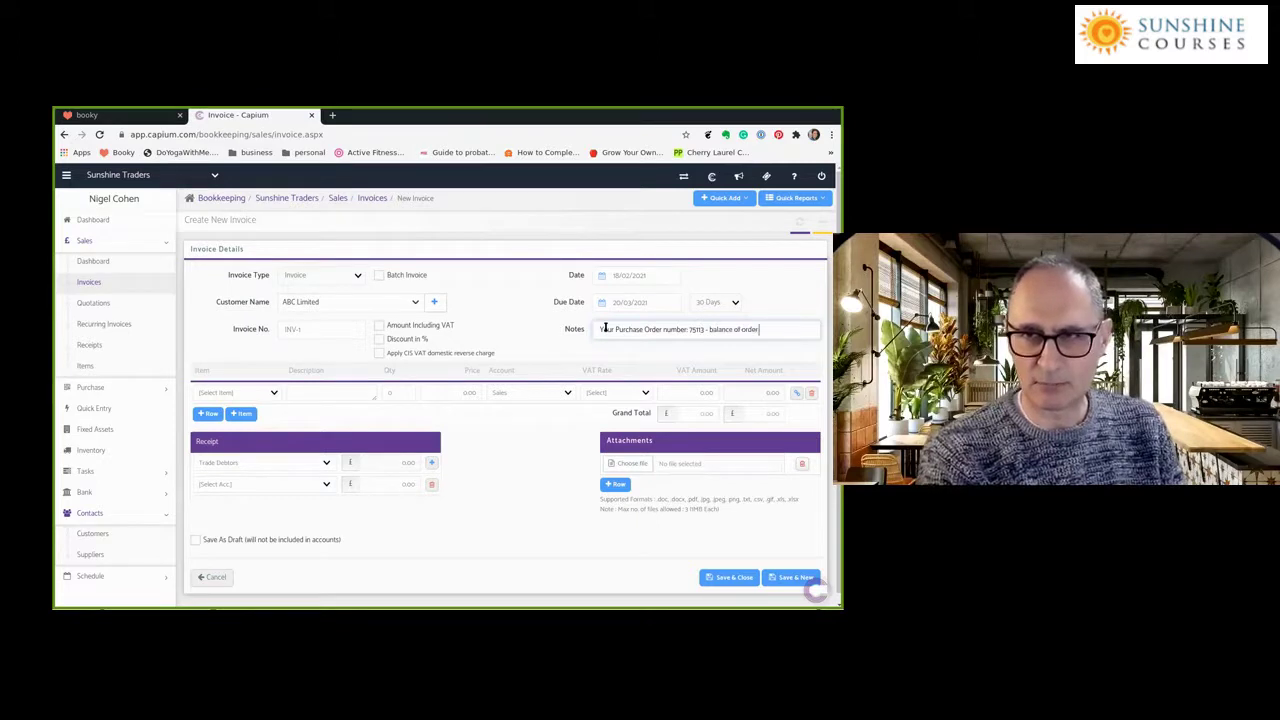
type(" expected ")
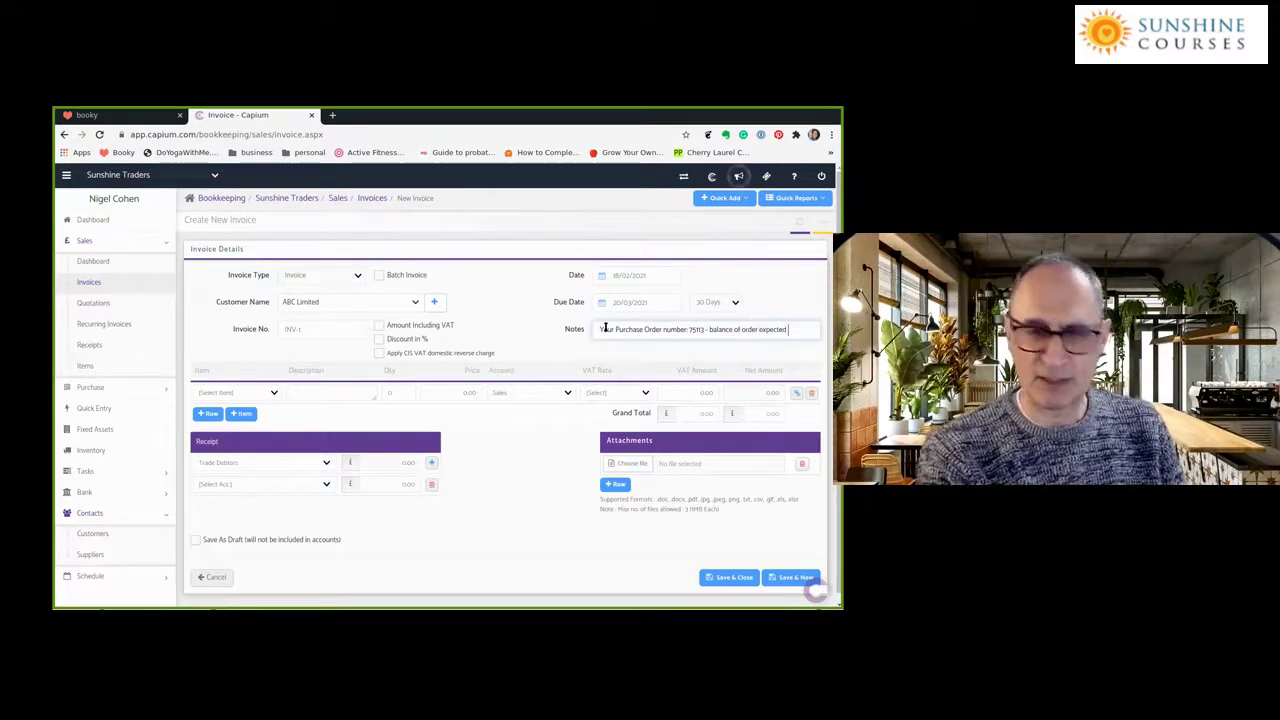
type("befo")
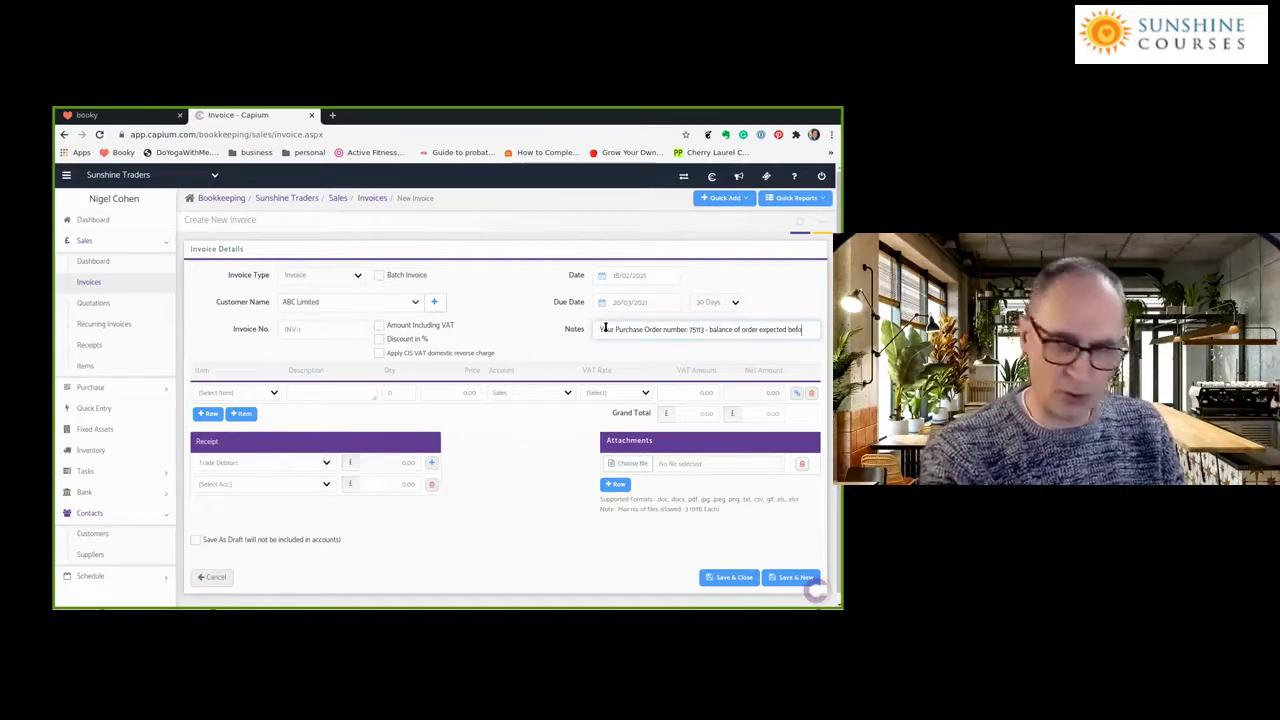
type("re 28/0")
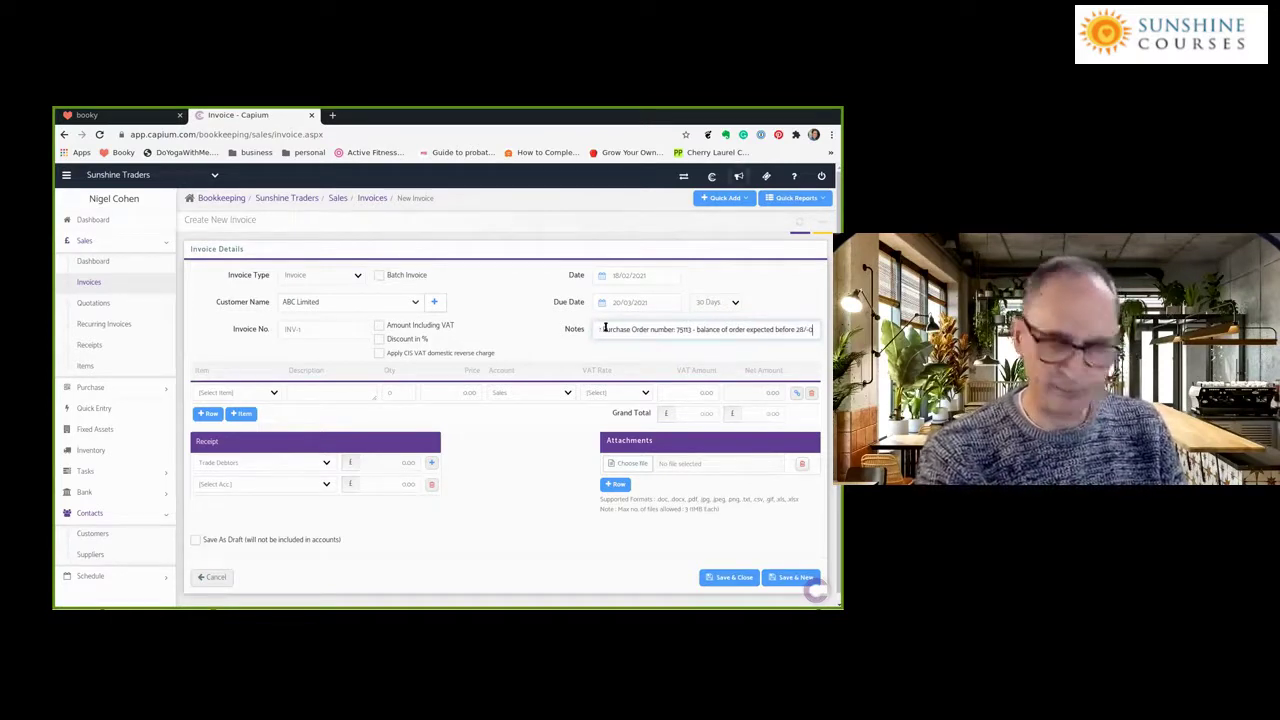
key("BackSpace")
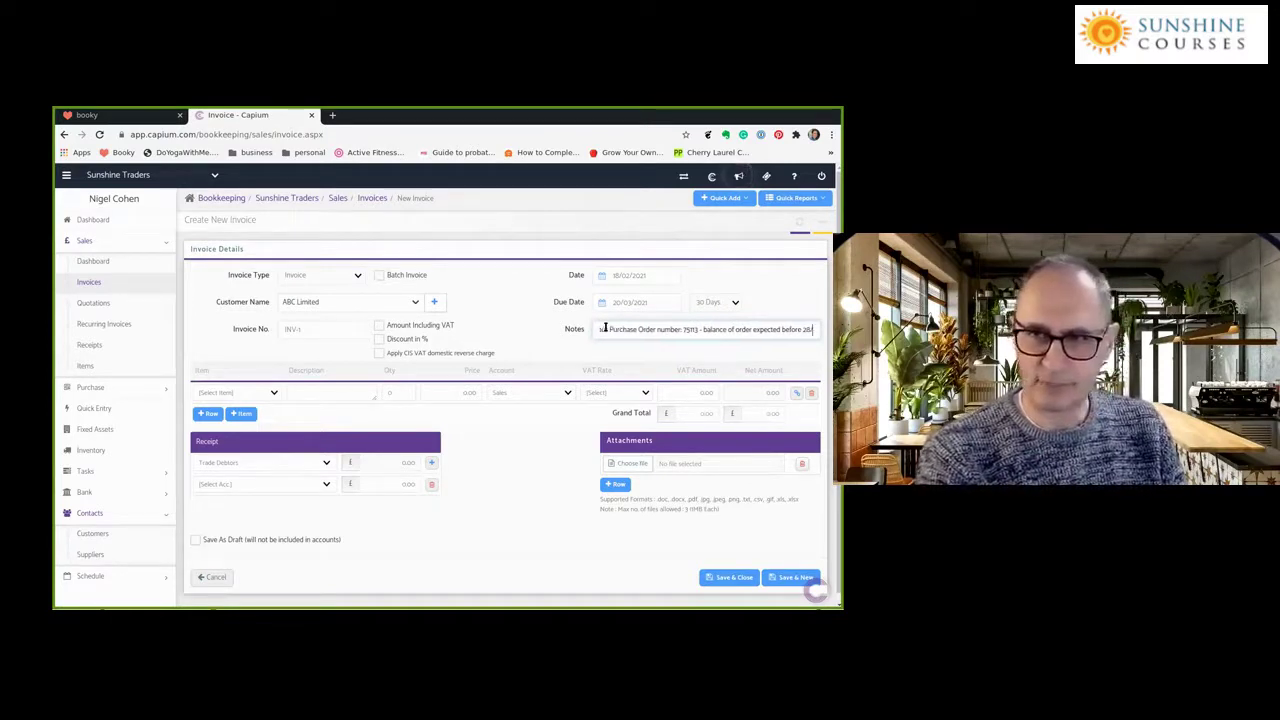
type("03")
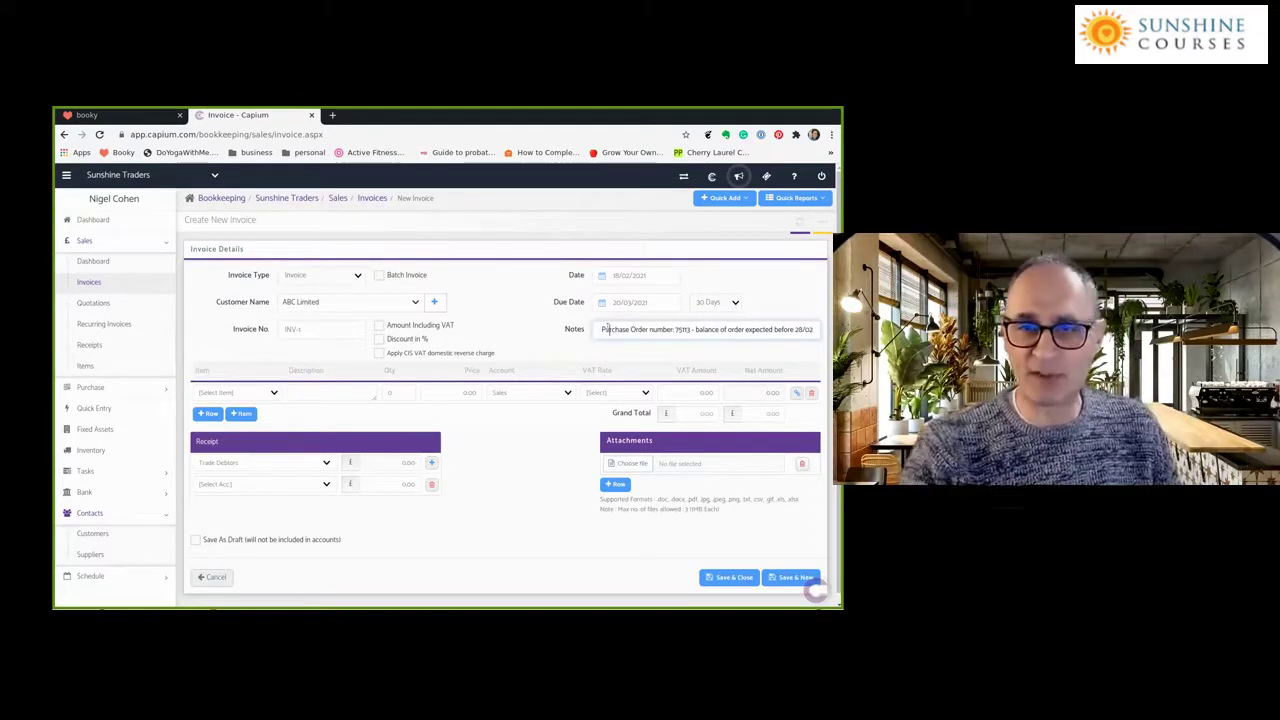
Add Tractors - 200V as the first line item of the invoice with a quantity of 10
left_click(270, 394)
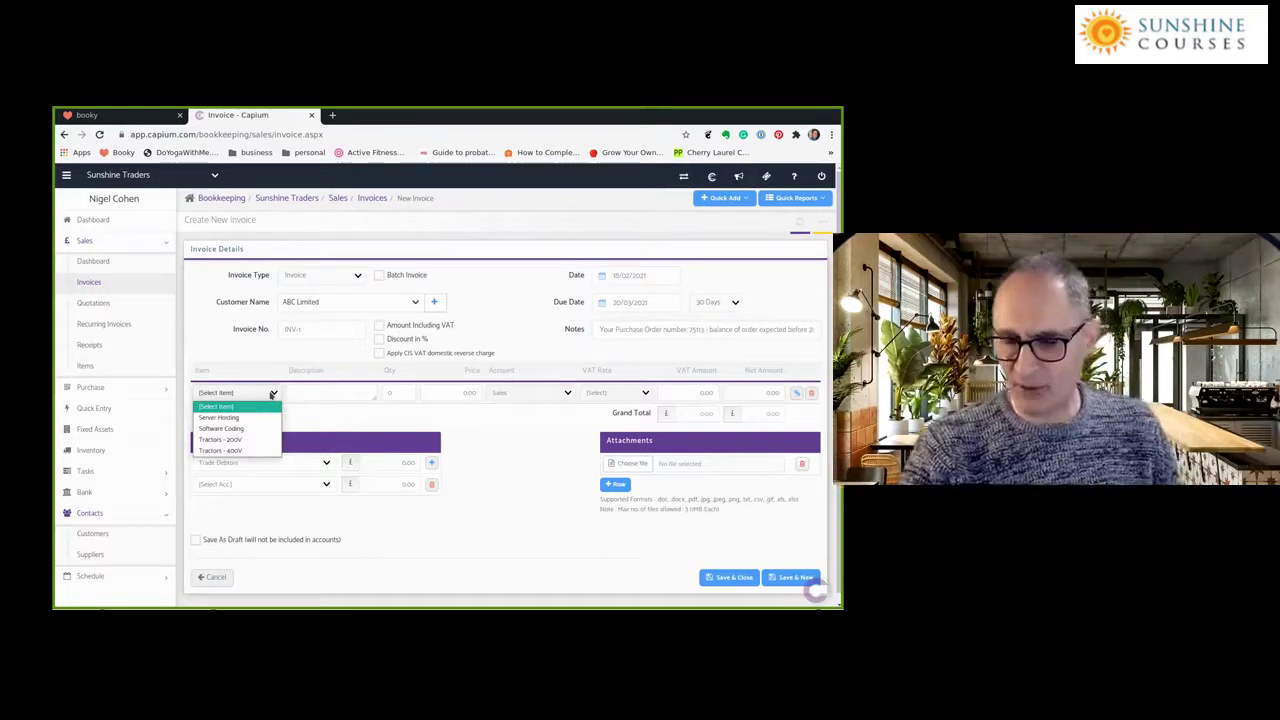
left_click(265, 393)
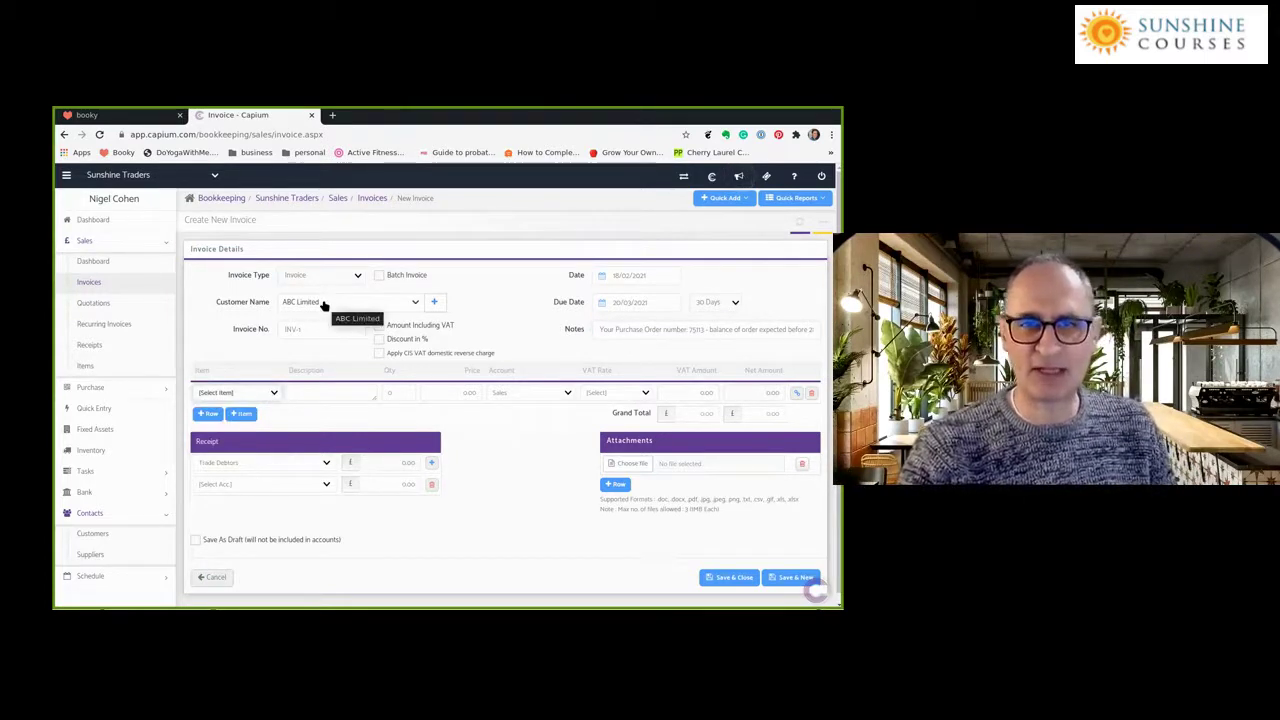
left_click(262, 394)
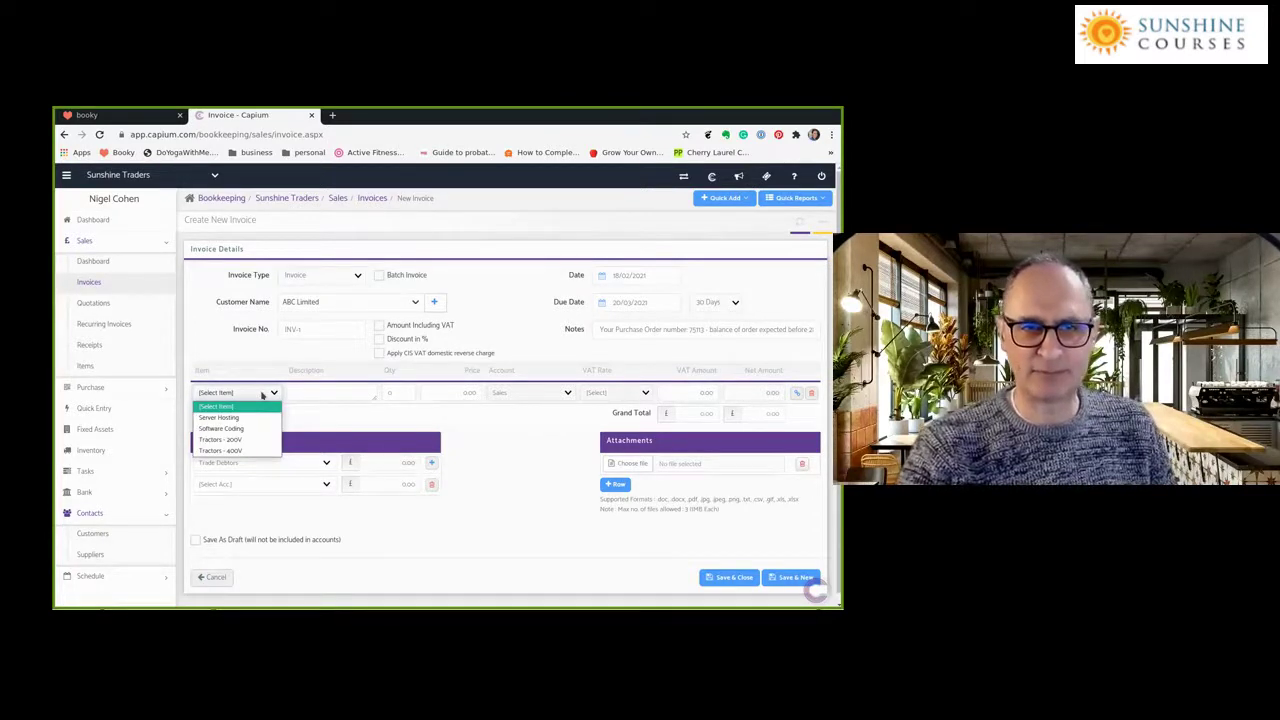
left_click(262, 394)
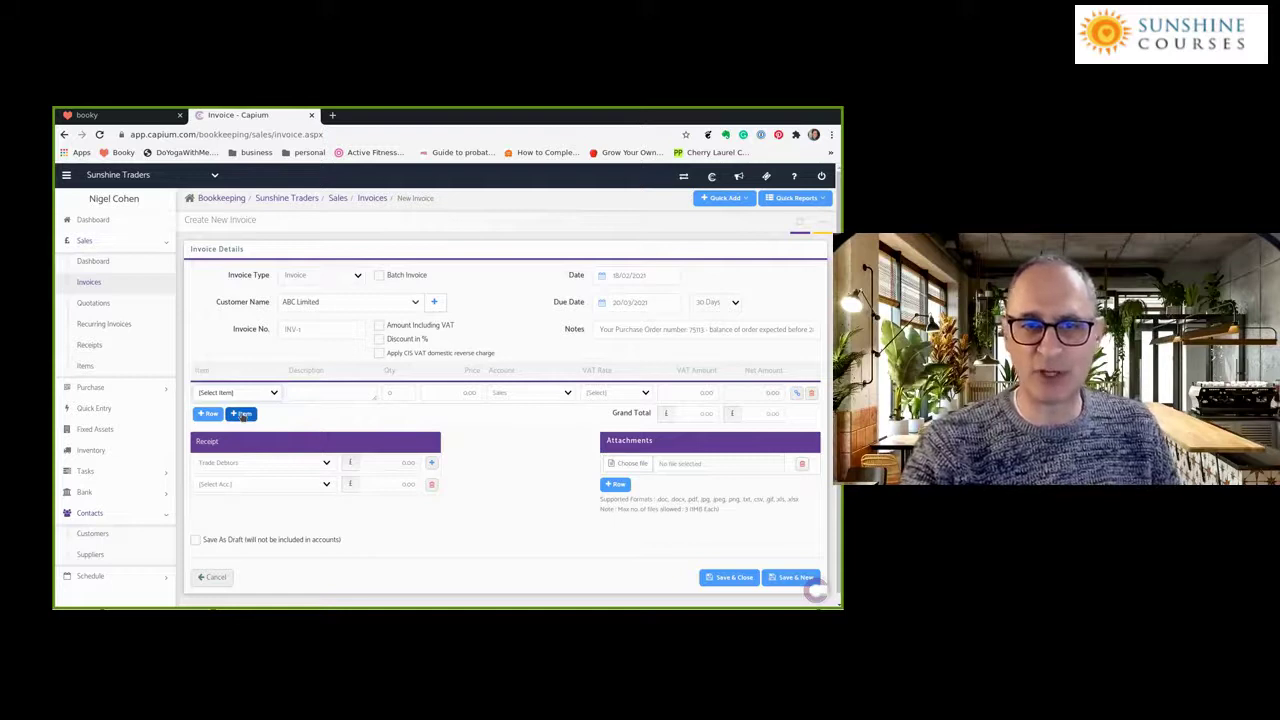
left_click(274, 393)
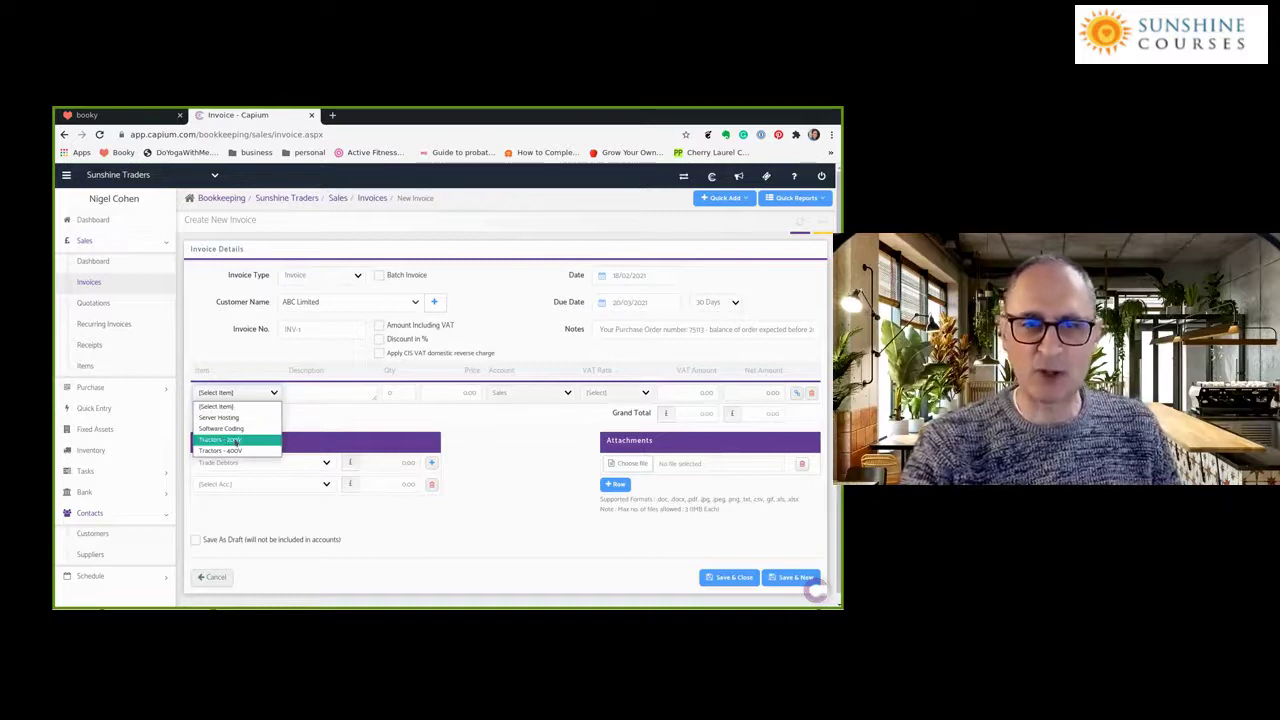
left_click(234, 440)
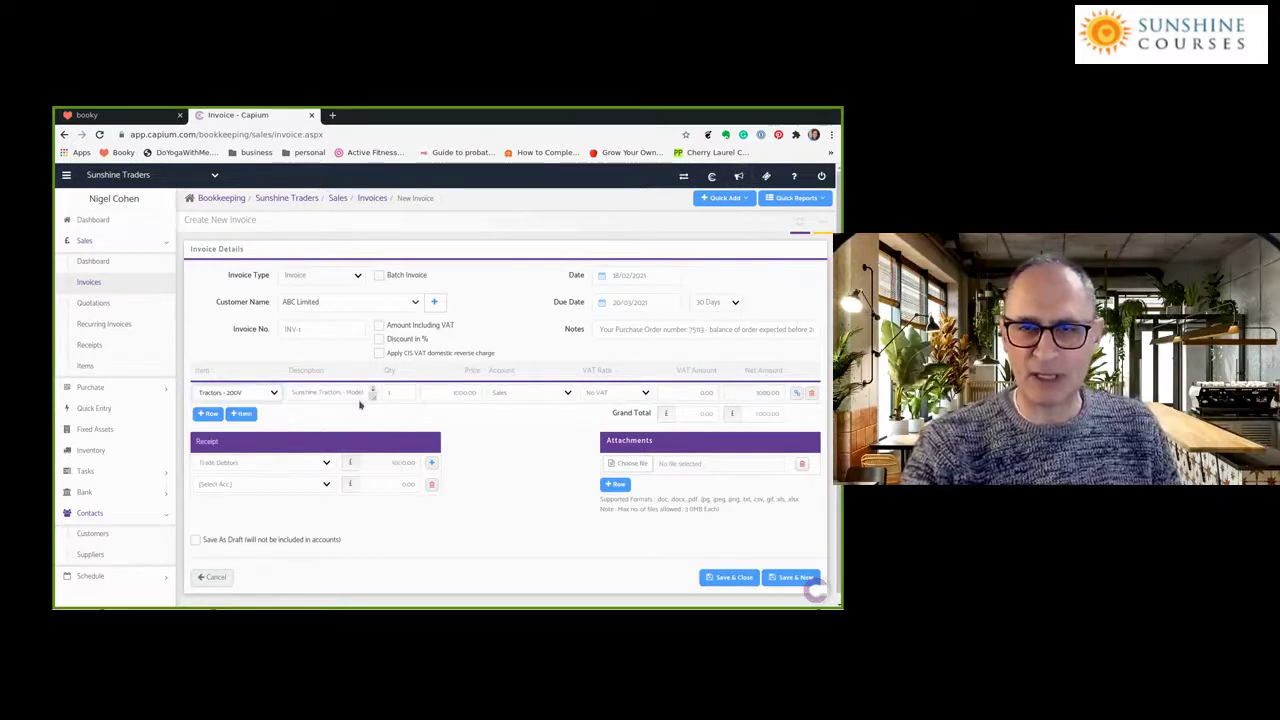
left_click(391, 392)
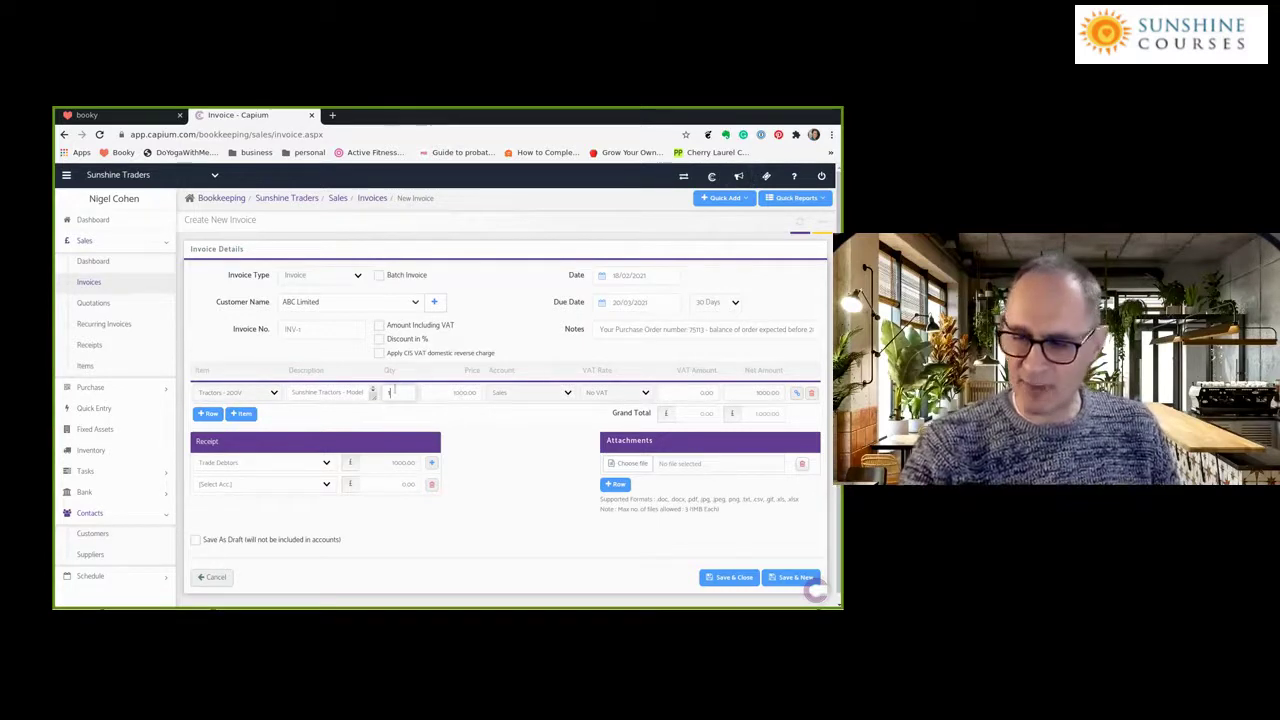
type("0")
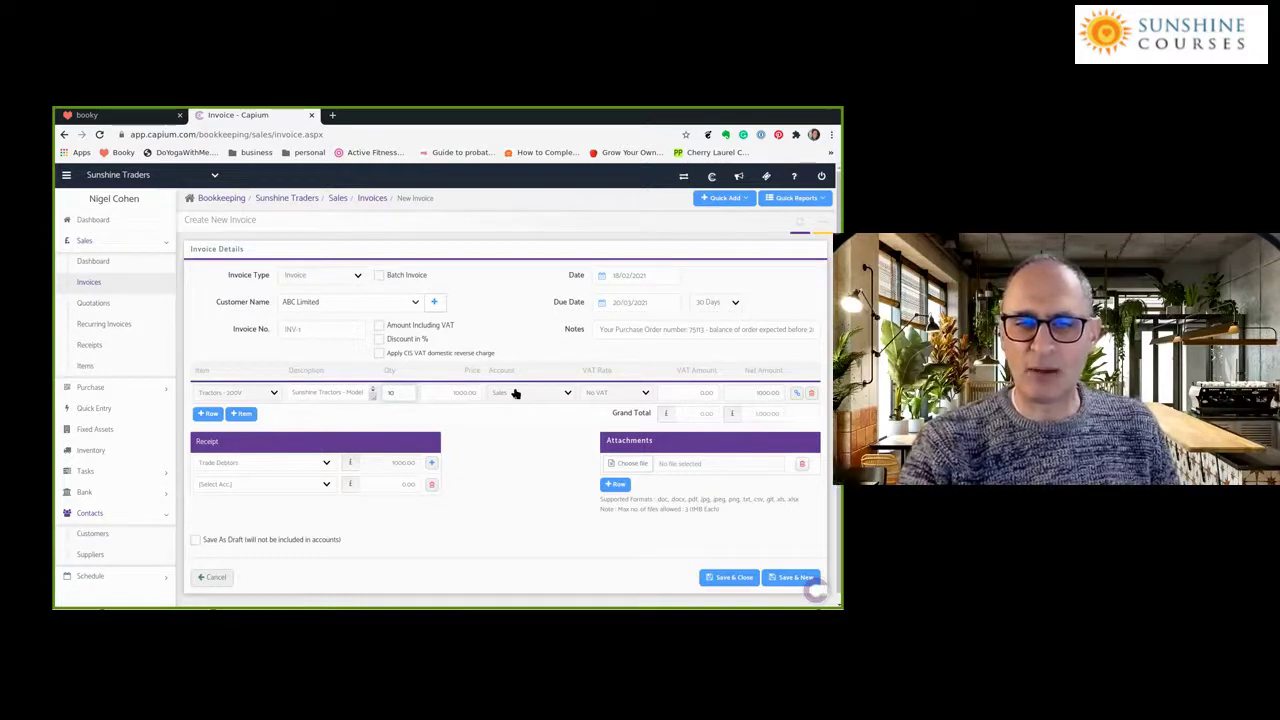
left_click(339, 392)
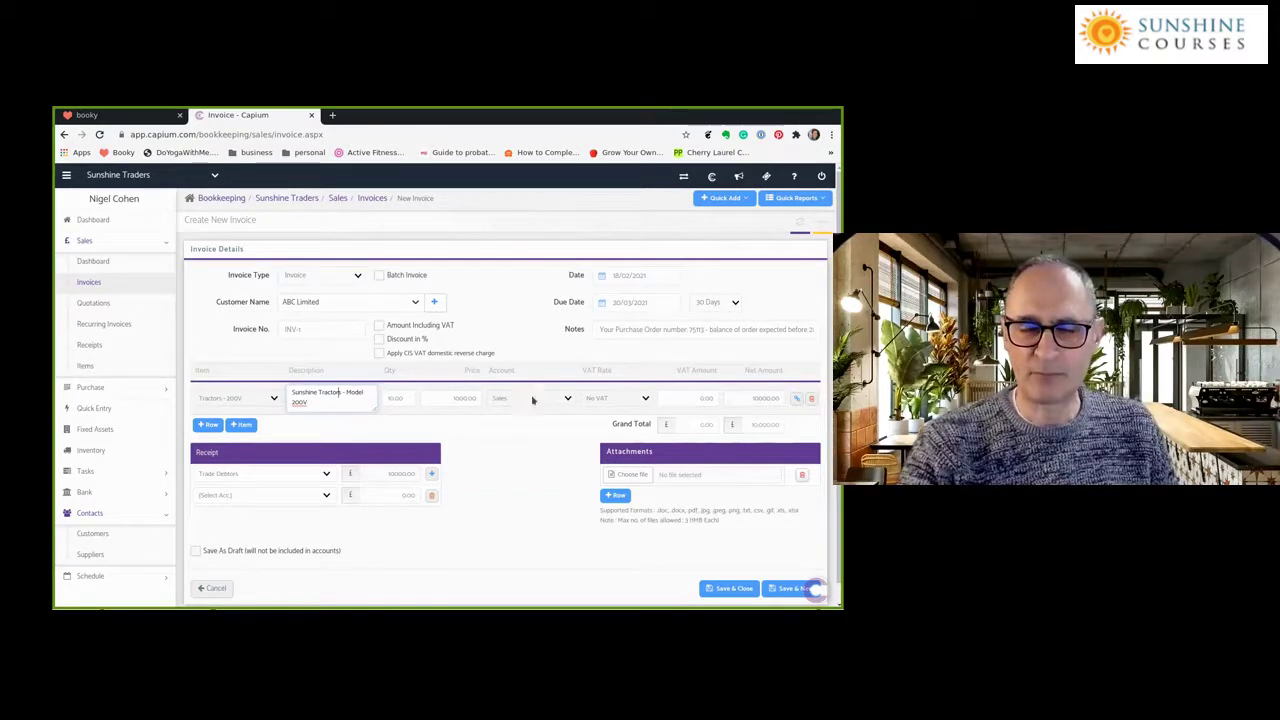
Assign the Tractors - 200V line to the Vehicle Sales account and keep its VAT rate at No VAT
left_click(532, 398)
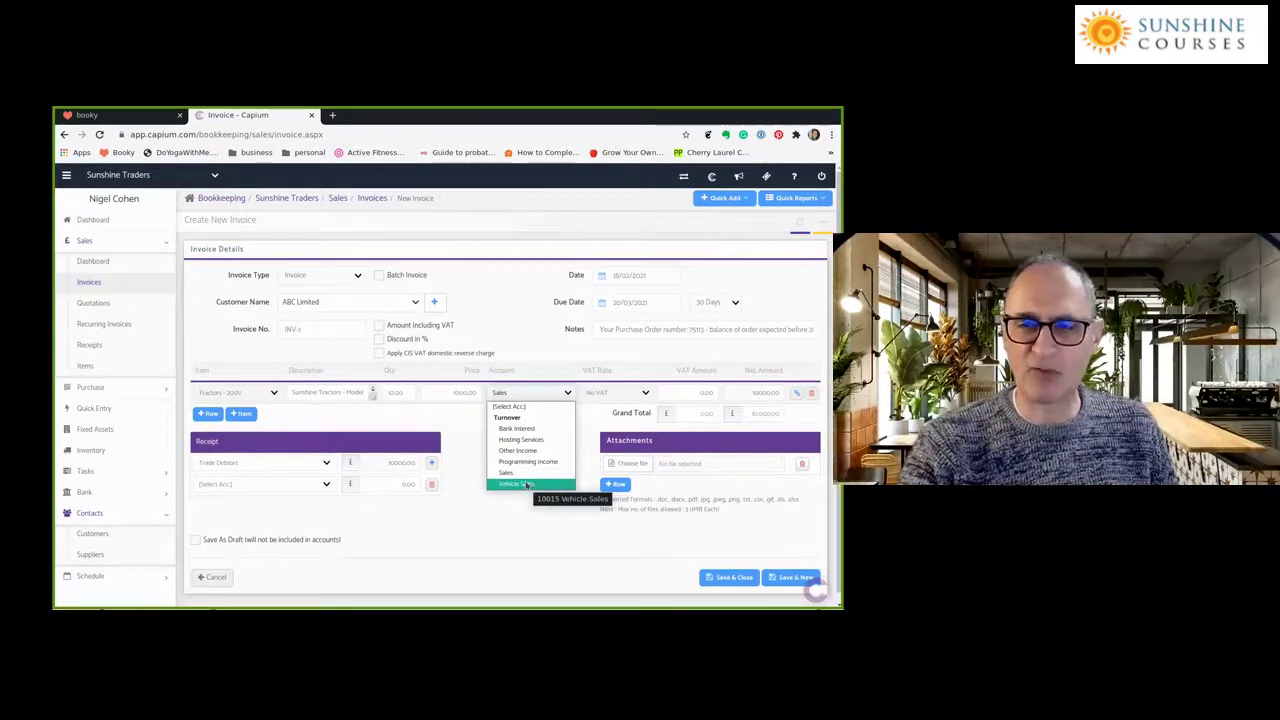
left_click(528, 485)
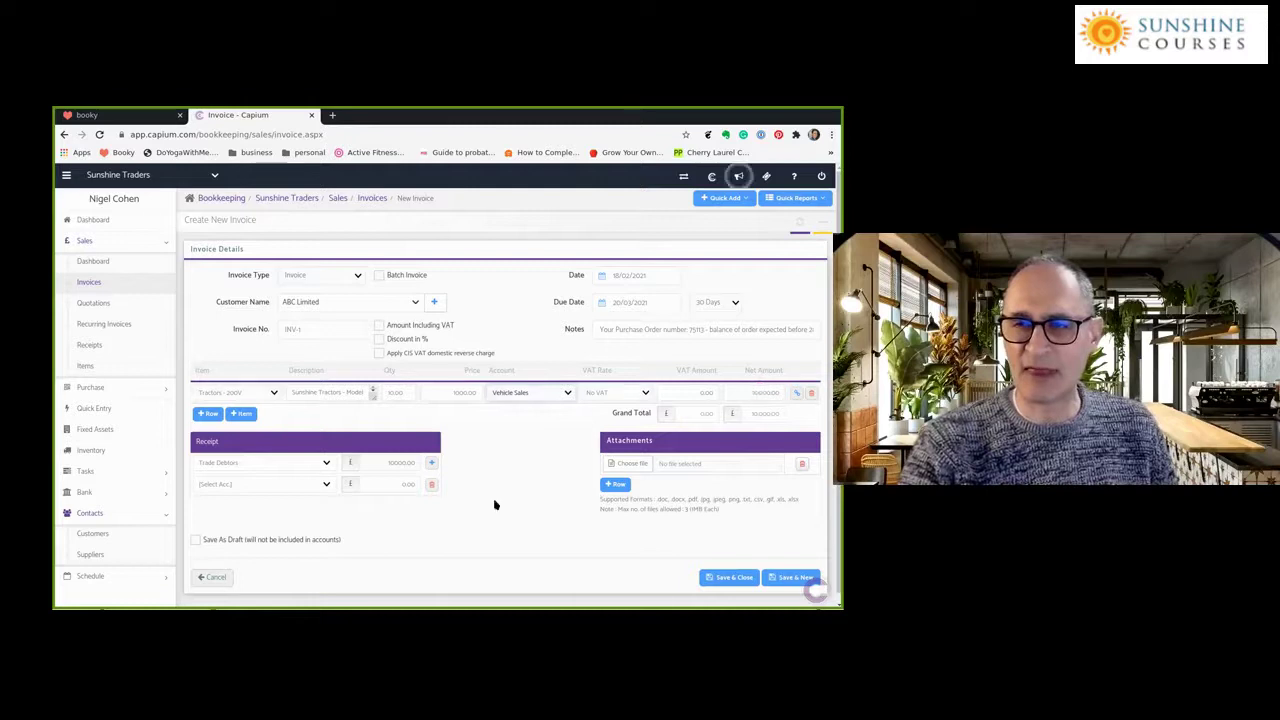
left_click(645, 394)
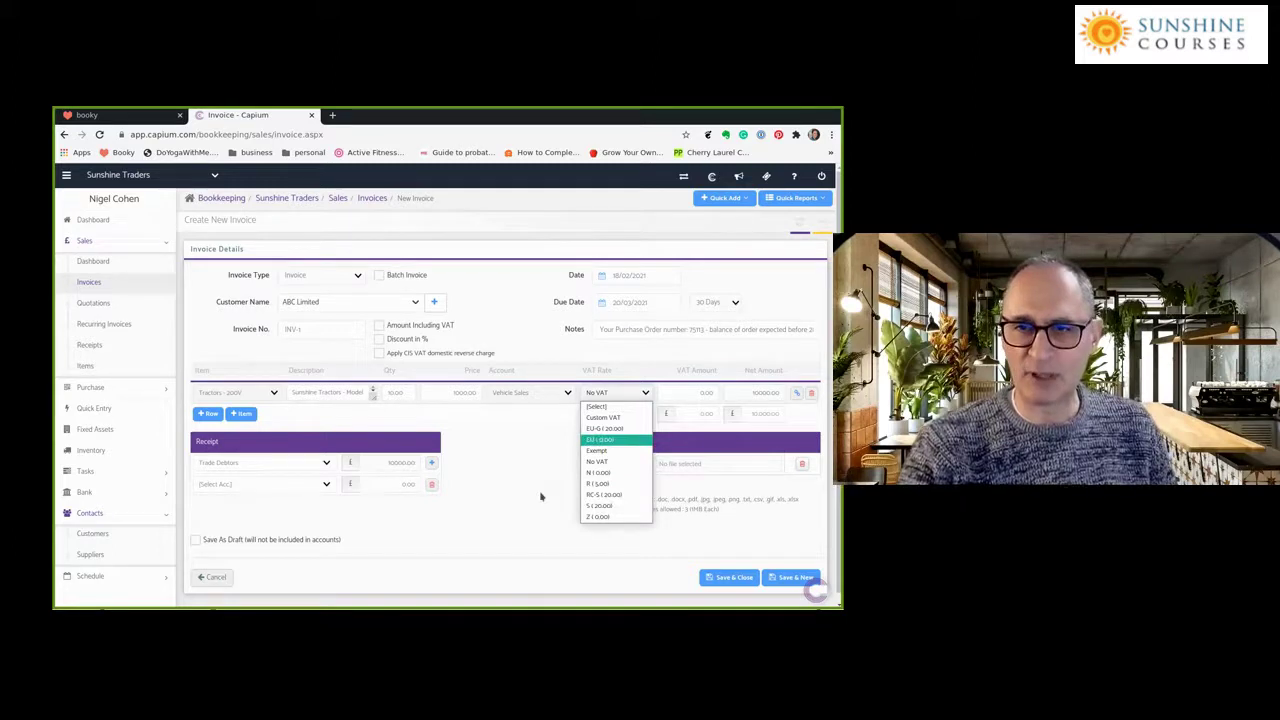
left_click(595, 394)
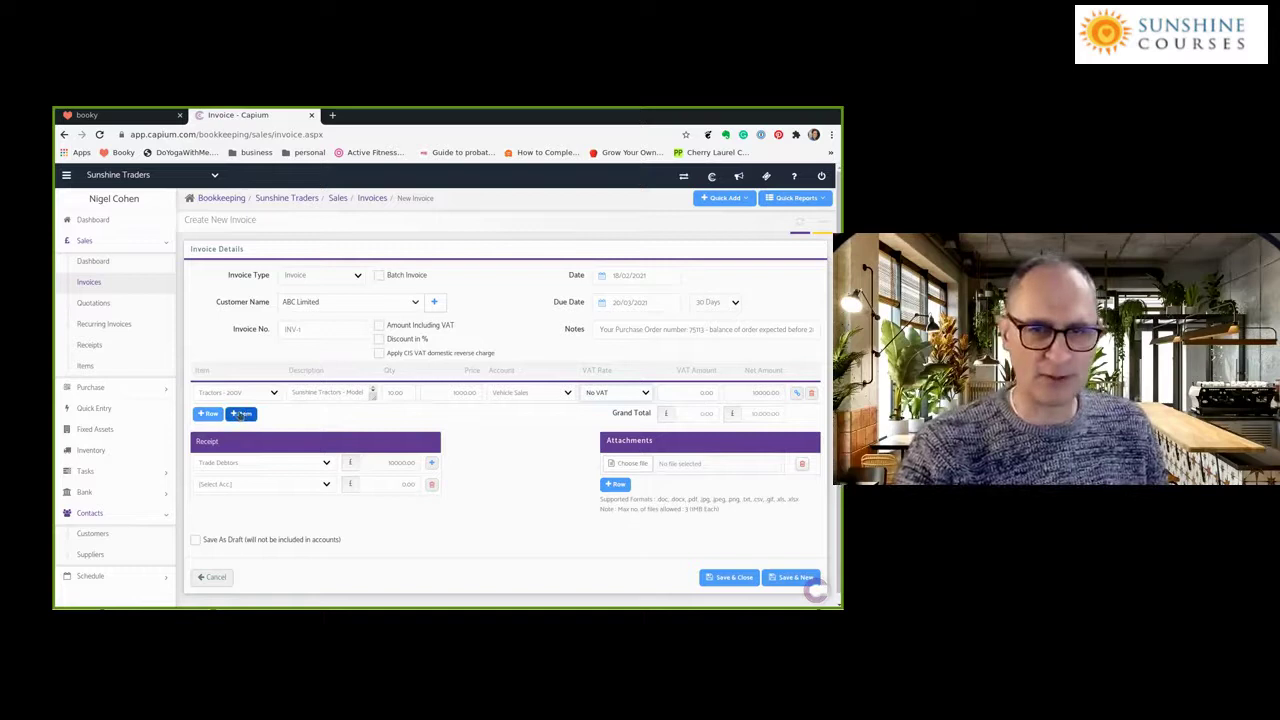
Add a second line row for Tractors - 400V with a quantity of 5
left_click(207, 414)
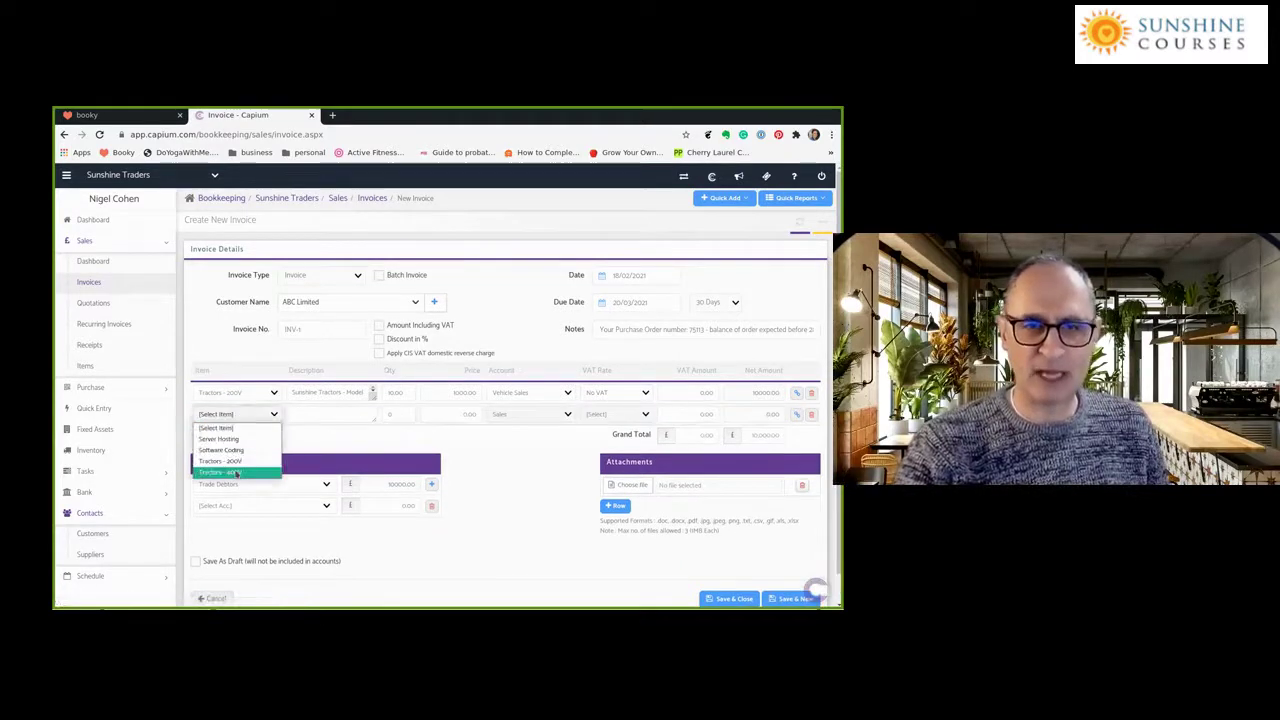
key("Return")
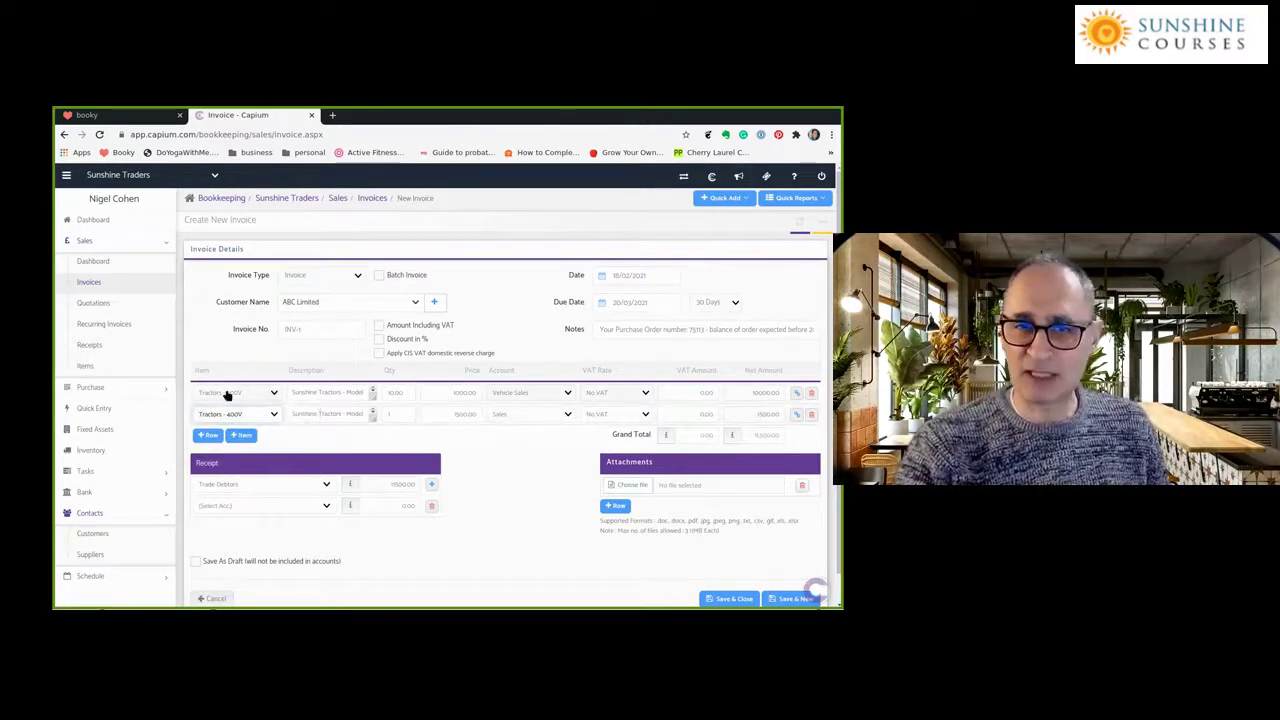
left_click(398, 413)
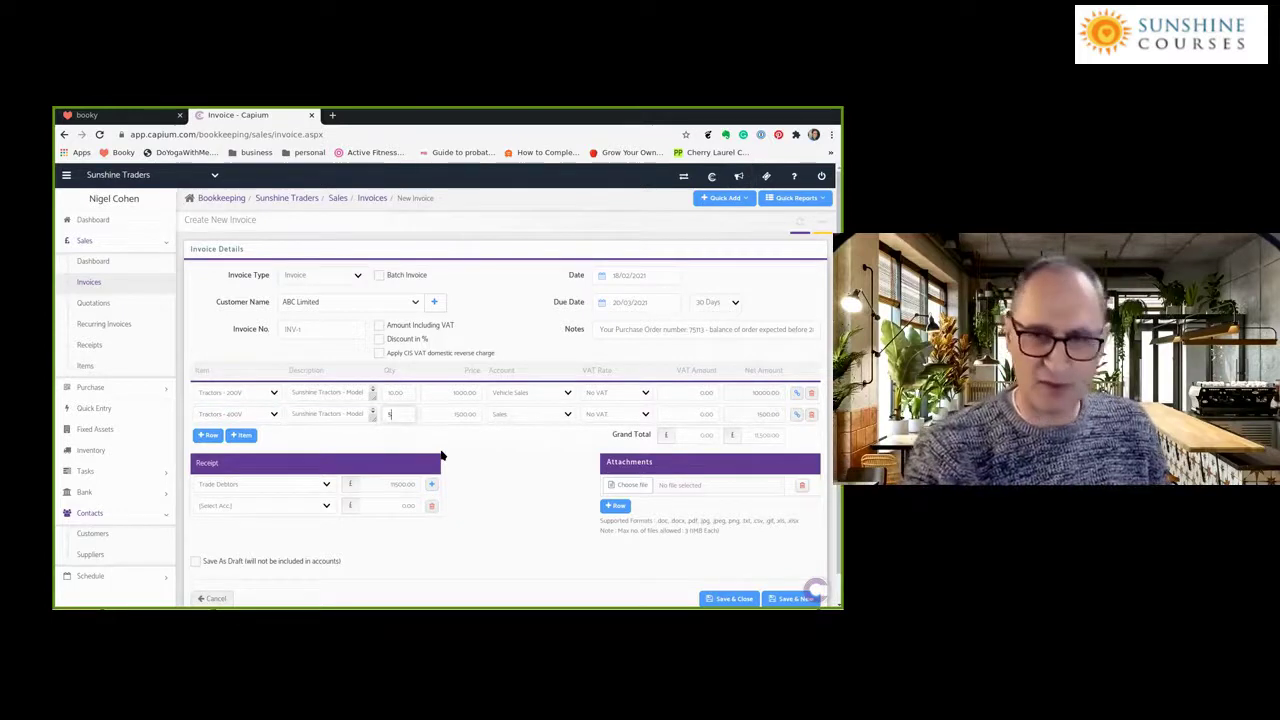
key("Tab")
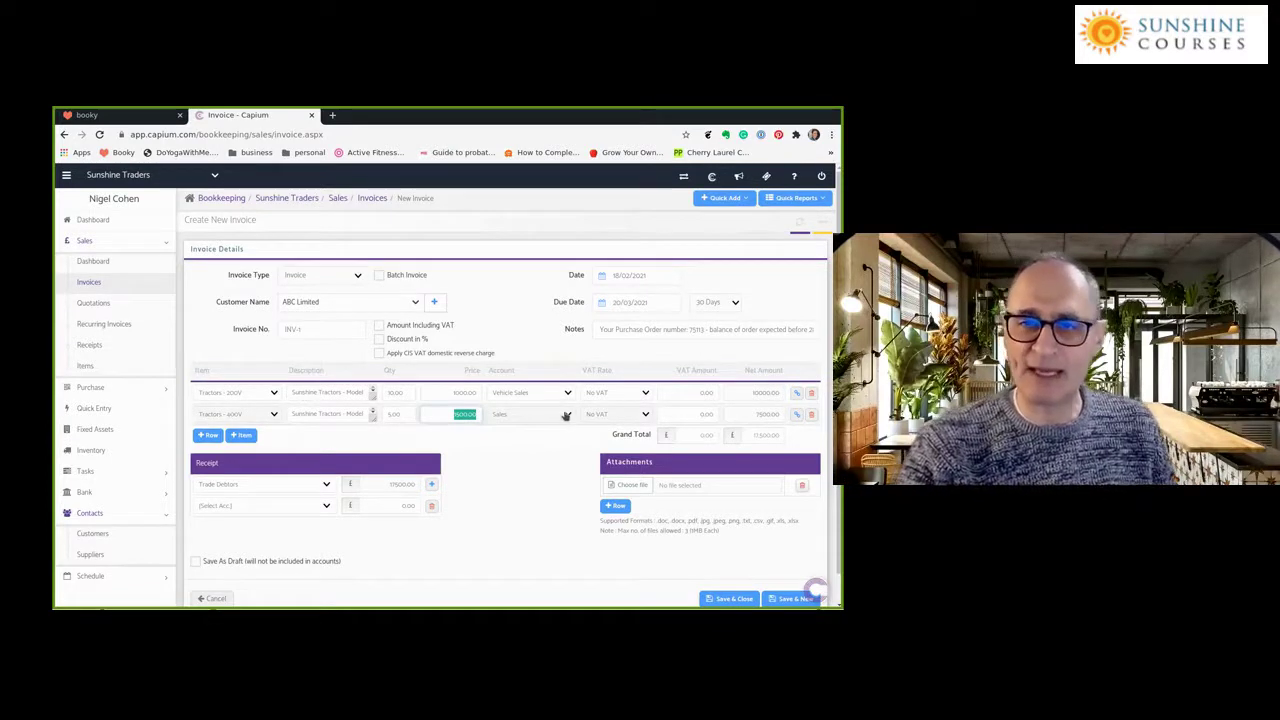
Assign the Tractors - 400V line to the Vehicle Sales account
left_click(566, 416)
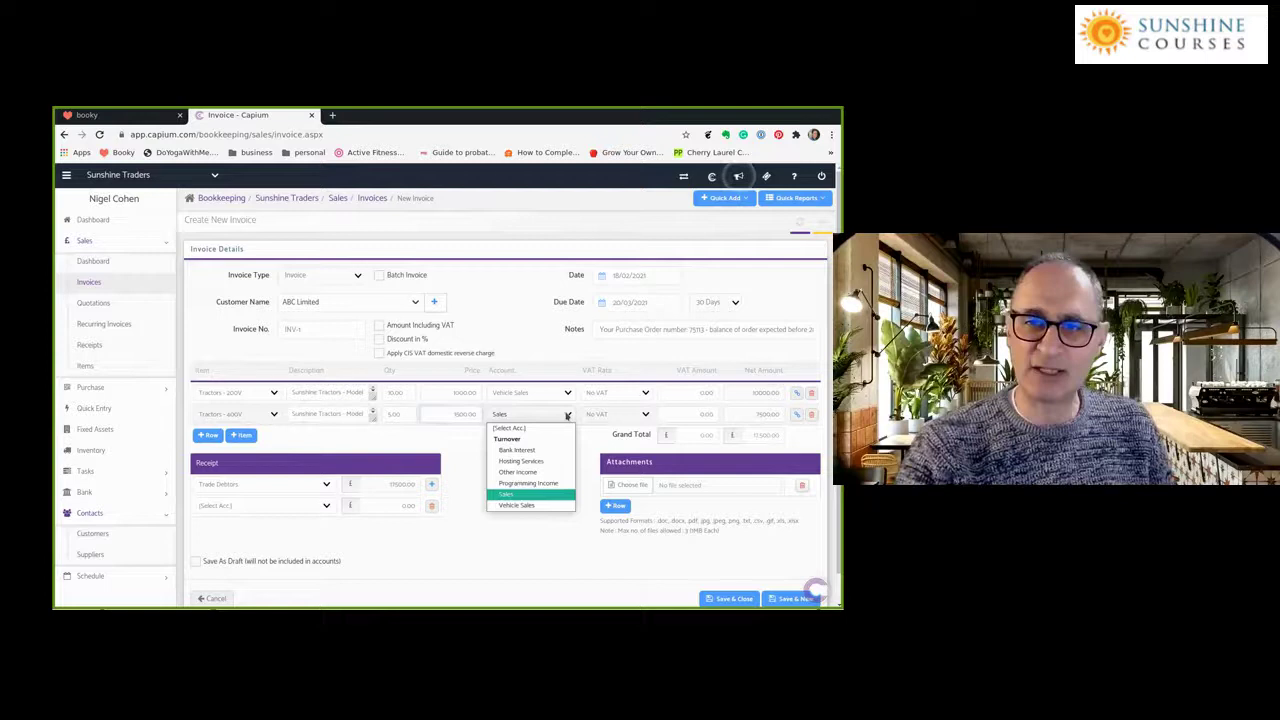
left_click(516, 506)
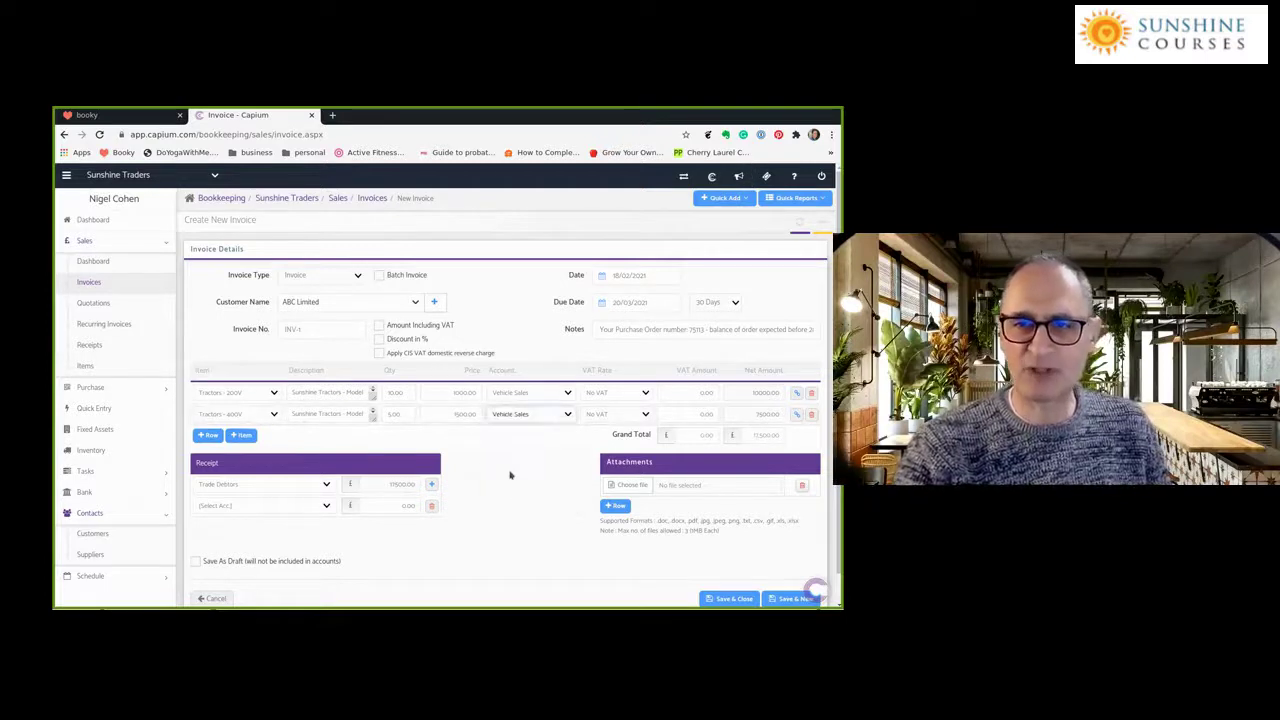
scroll(510, 475, "down", 1)
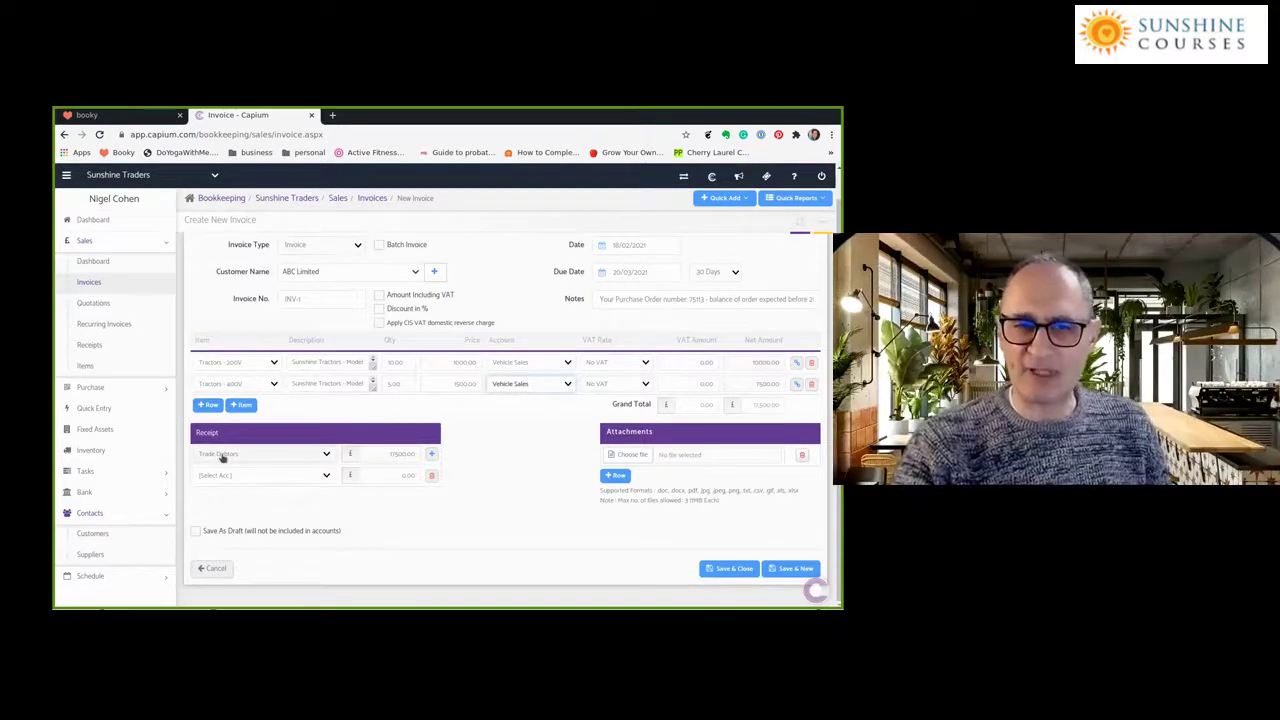
left_click(405, 451)
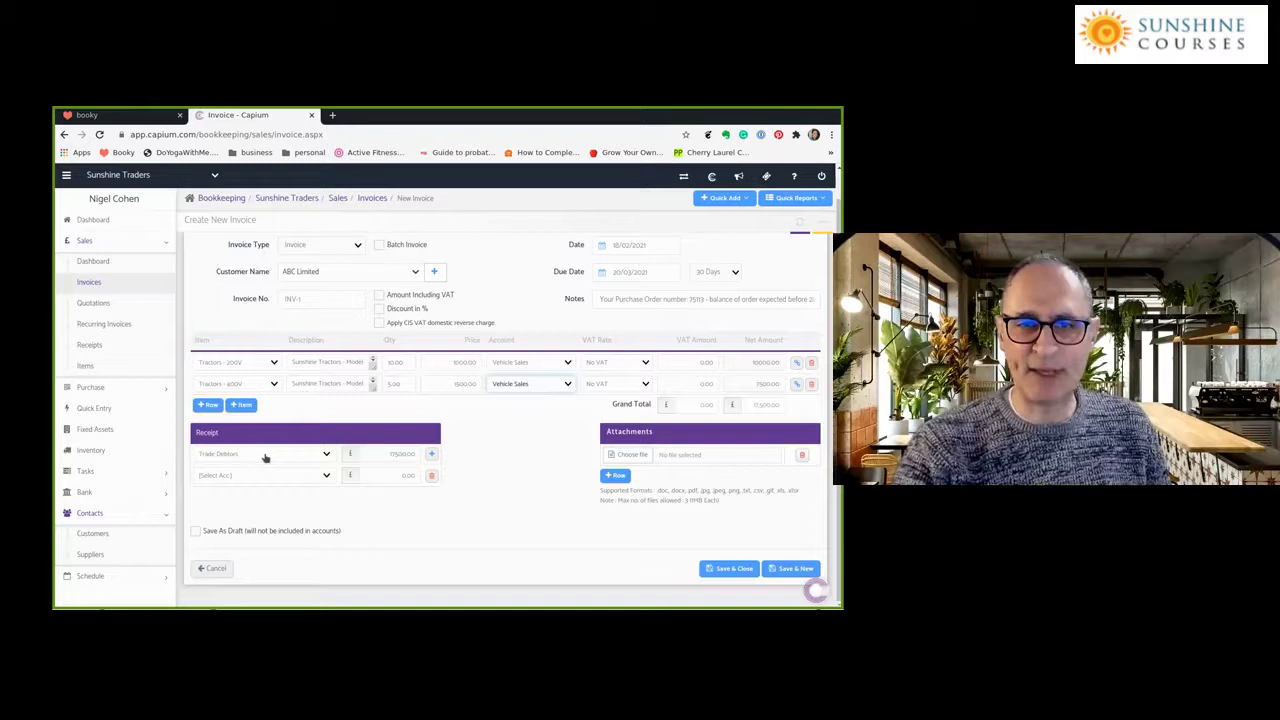
Switch the Tractors - 400V line's account to Programming Income and back to Vehicle Sales
left_click(538, 387)
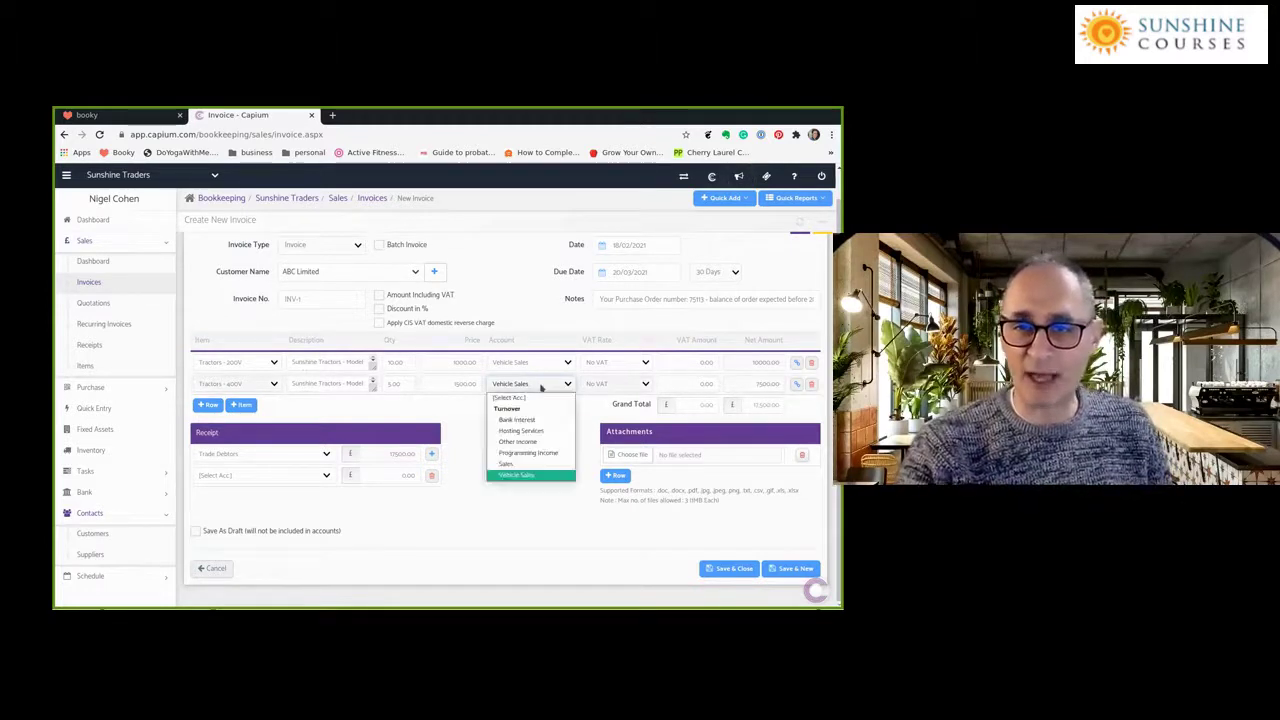
left_click(528, 452)
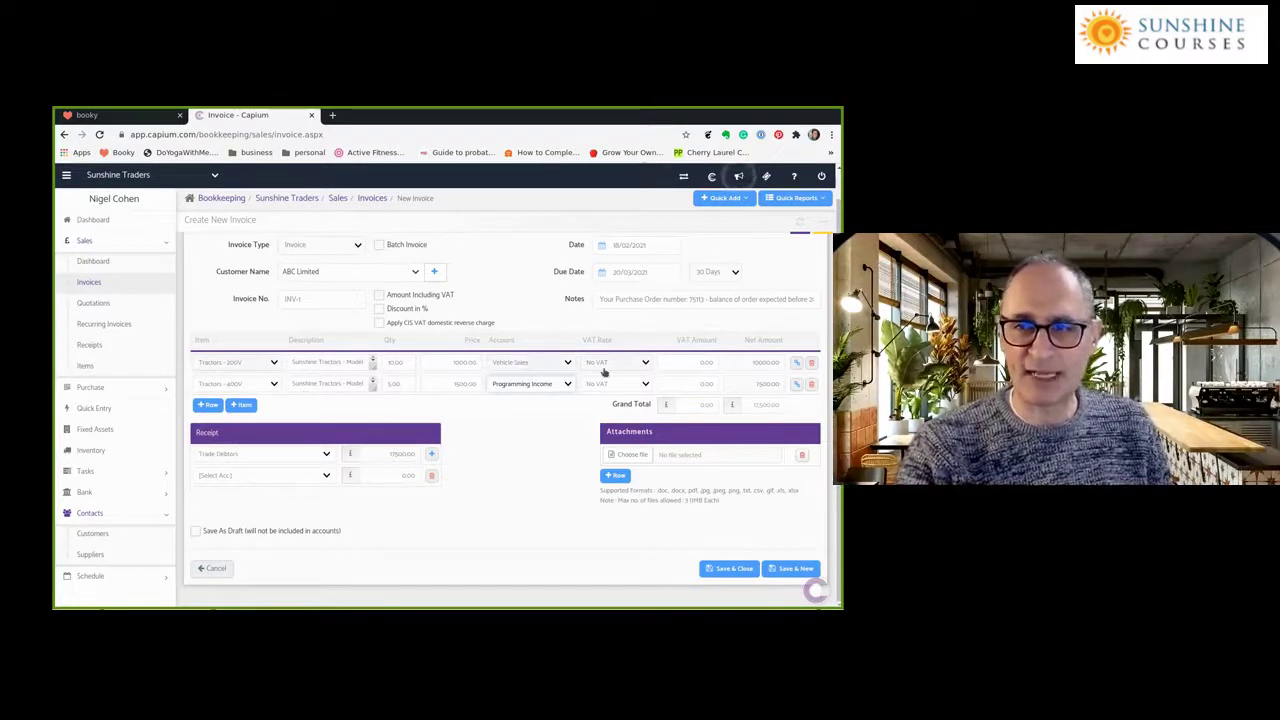
left_click(518, 386)
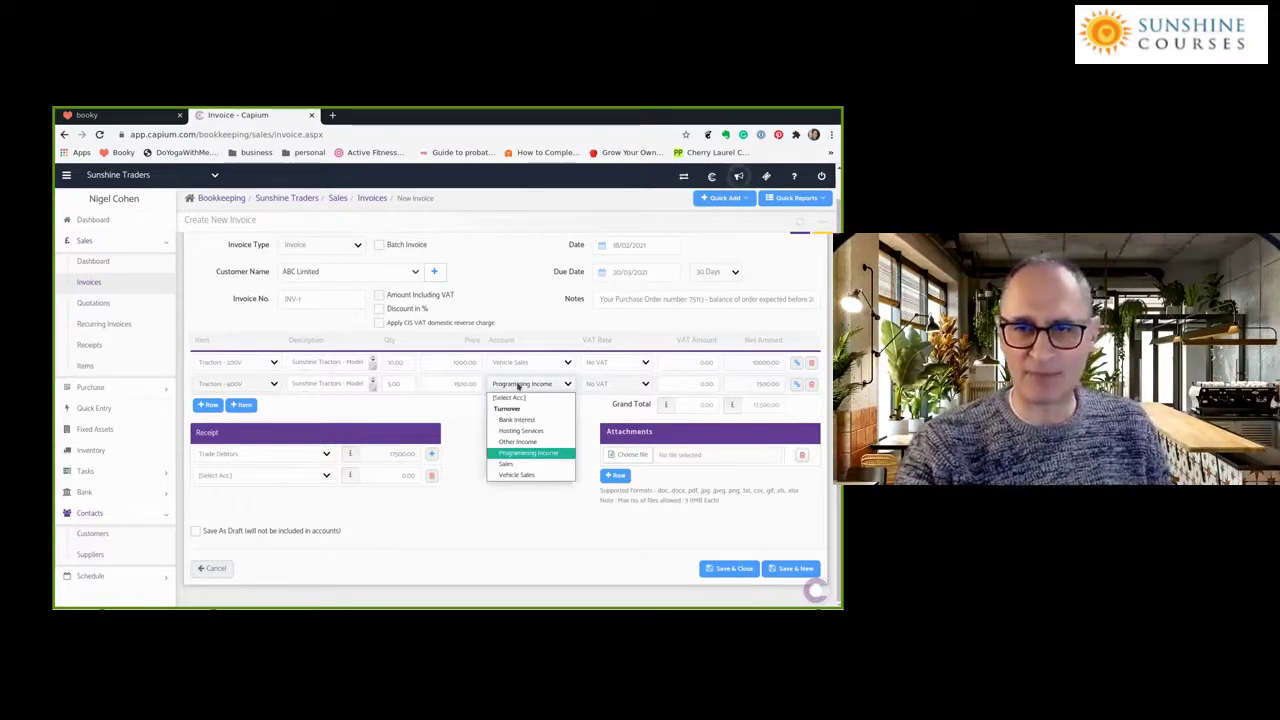
left_click(508, 474)
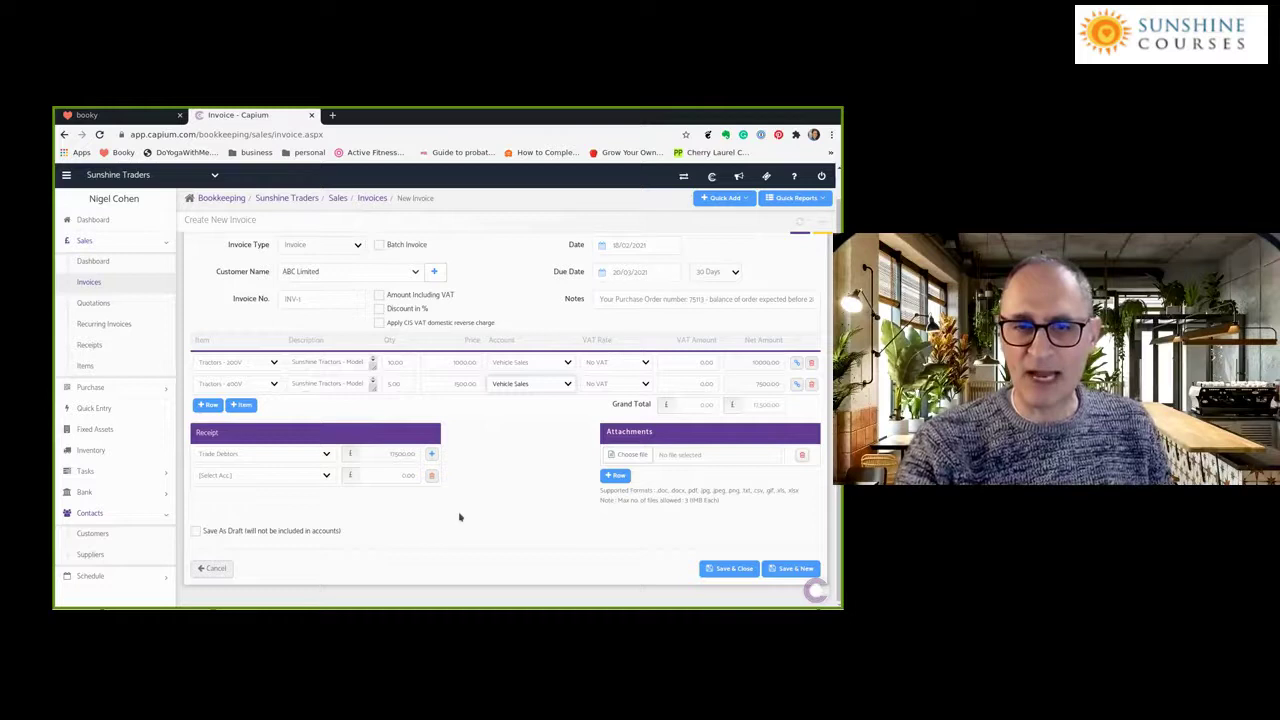
Save the ABC Limited invoice and continue with a new blank one
left_click(784, 571)
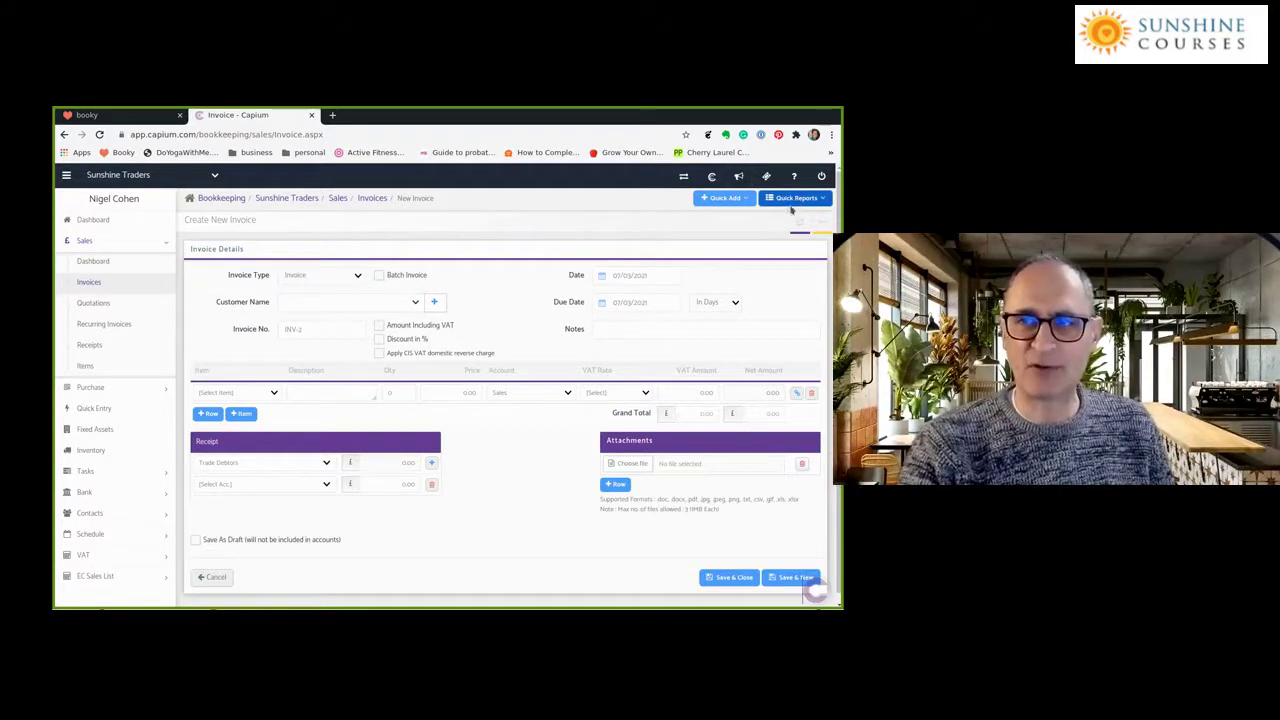
Review the Profit & Loss report from turnover down to the net result, and open the Balance Sheet
left_click(796, 198)
left_click(784, 216)
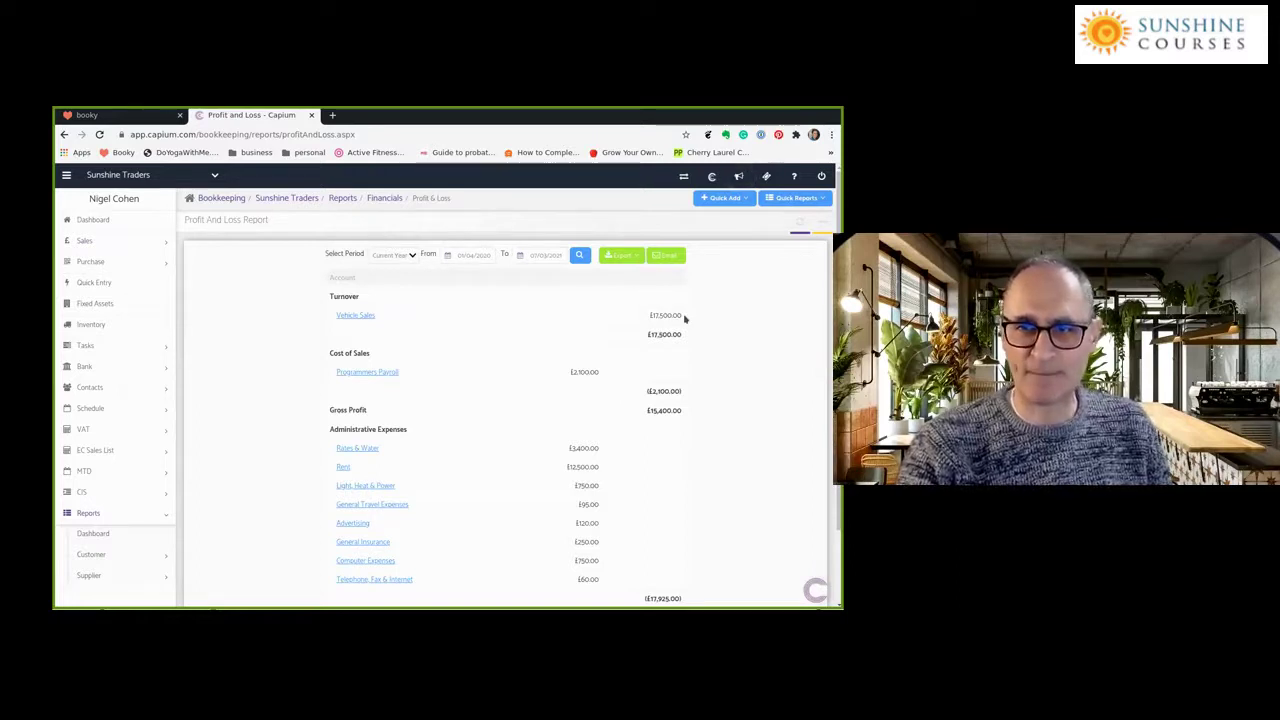
scroll(778, 438, "down", 1)
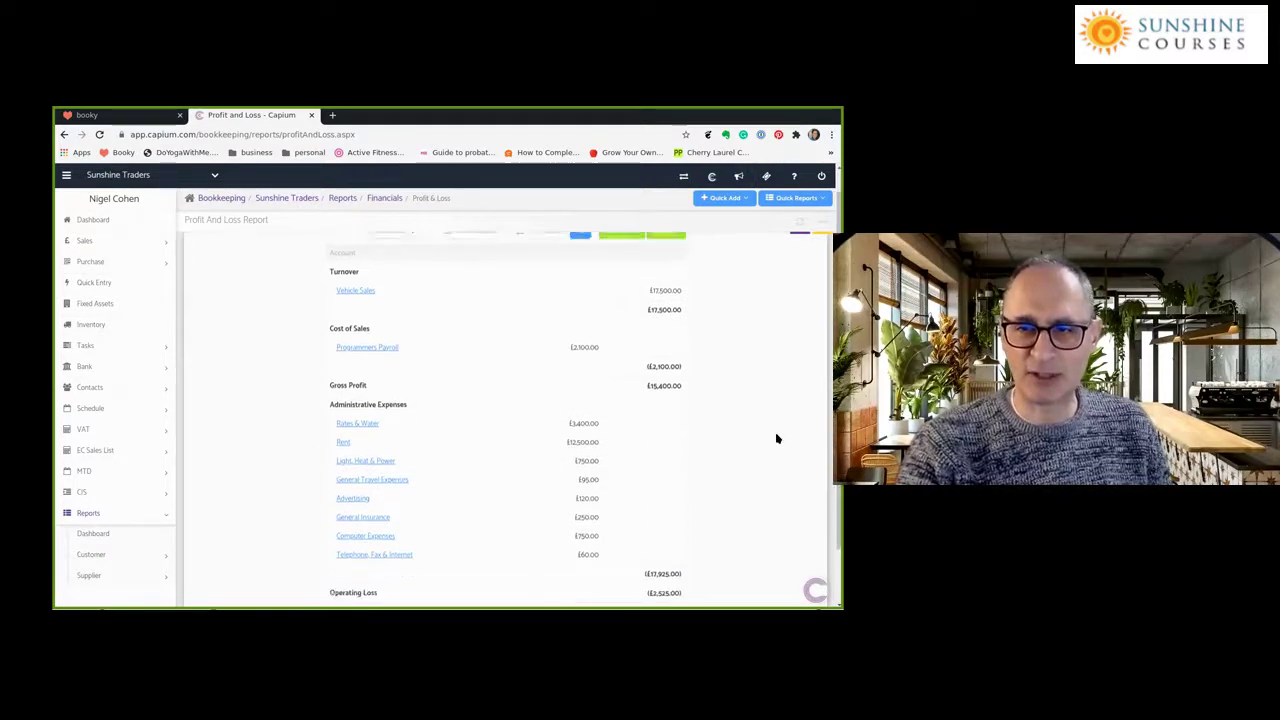
scroll(778, 438, "down", 2)
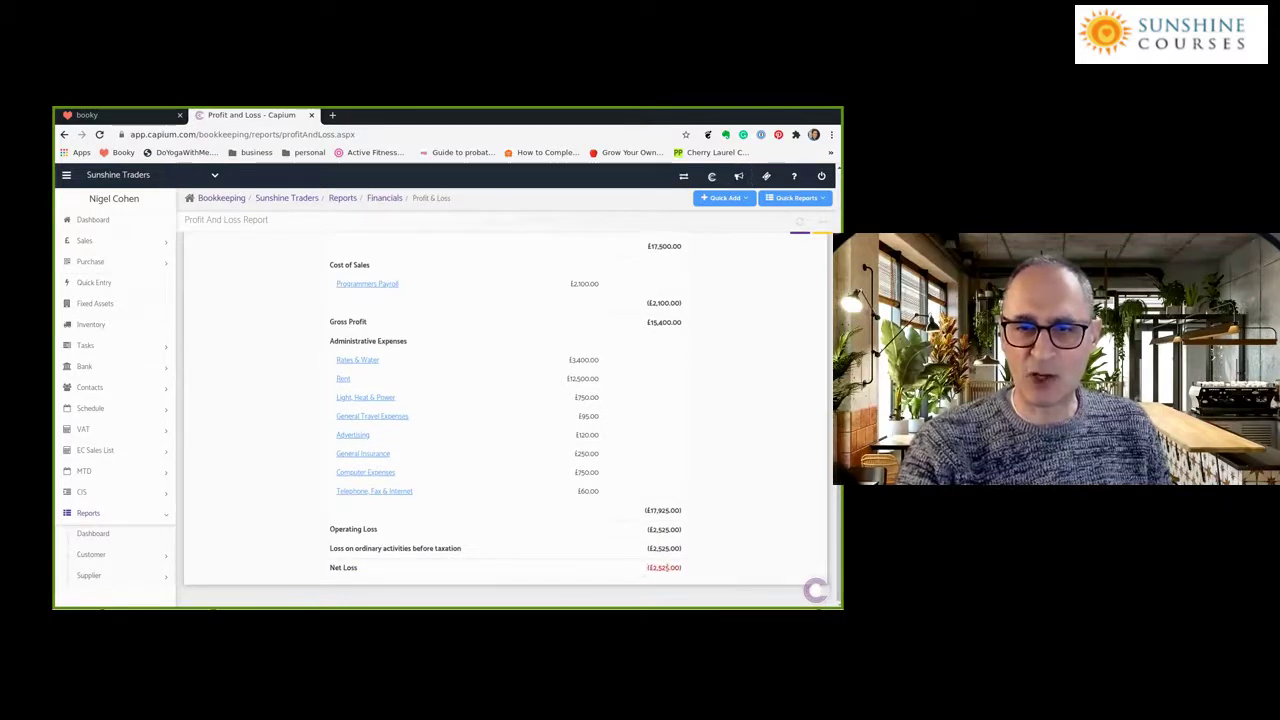
scroll(760, 473, "up", 3)
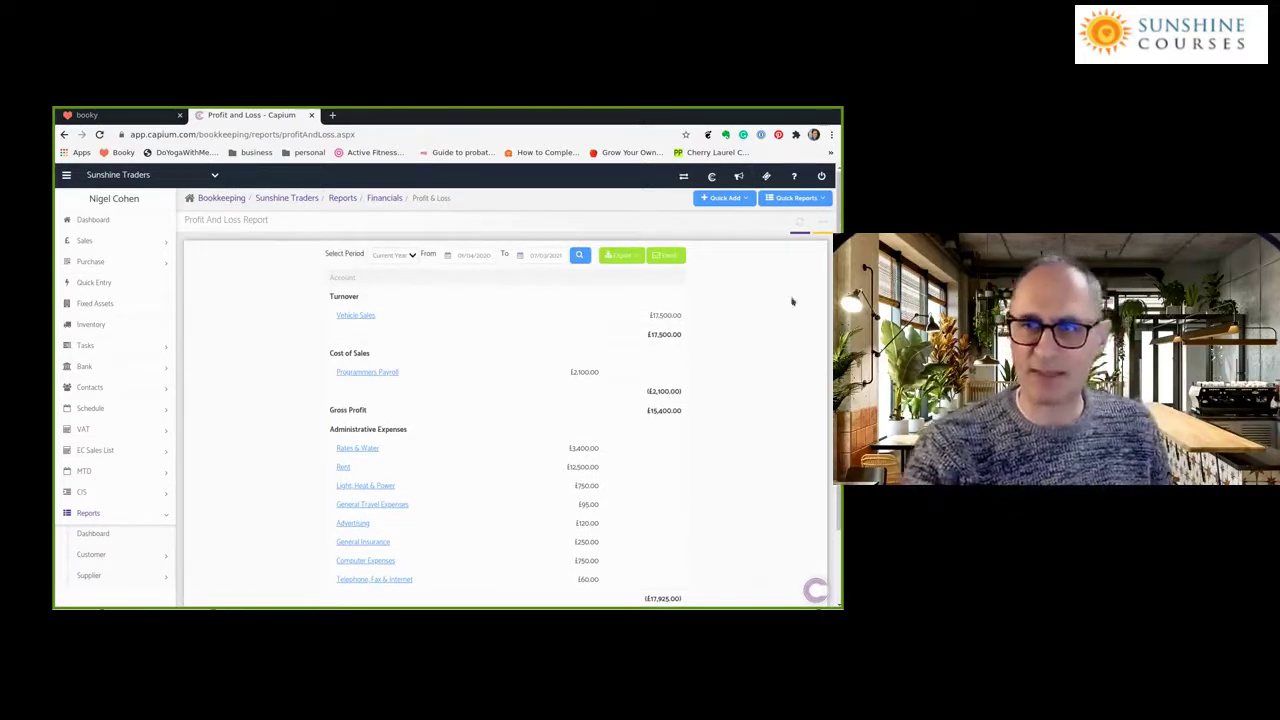
left_click(813, 197)
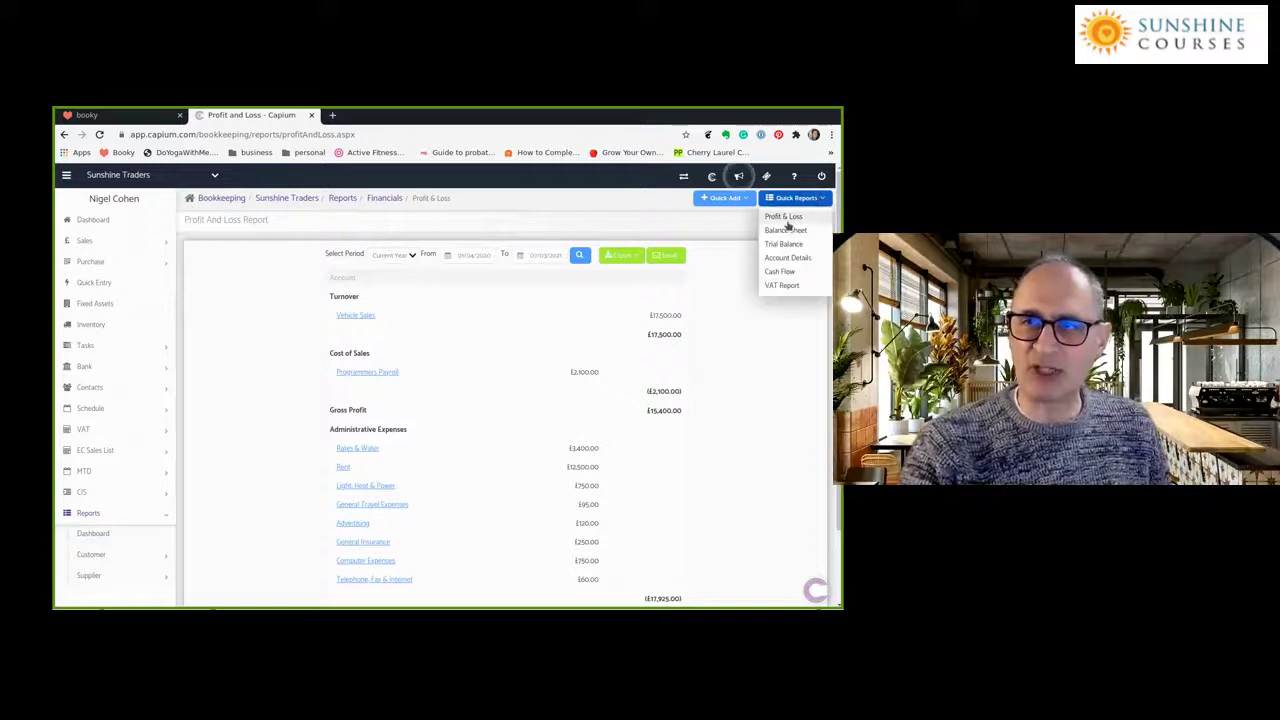
left_click(786, 226)
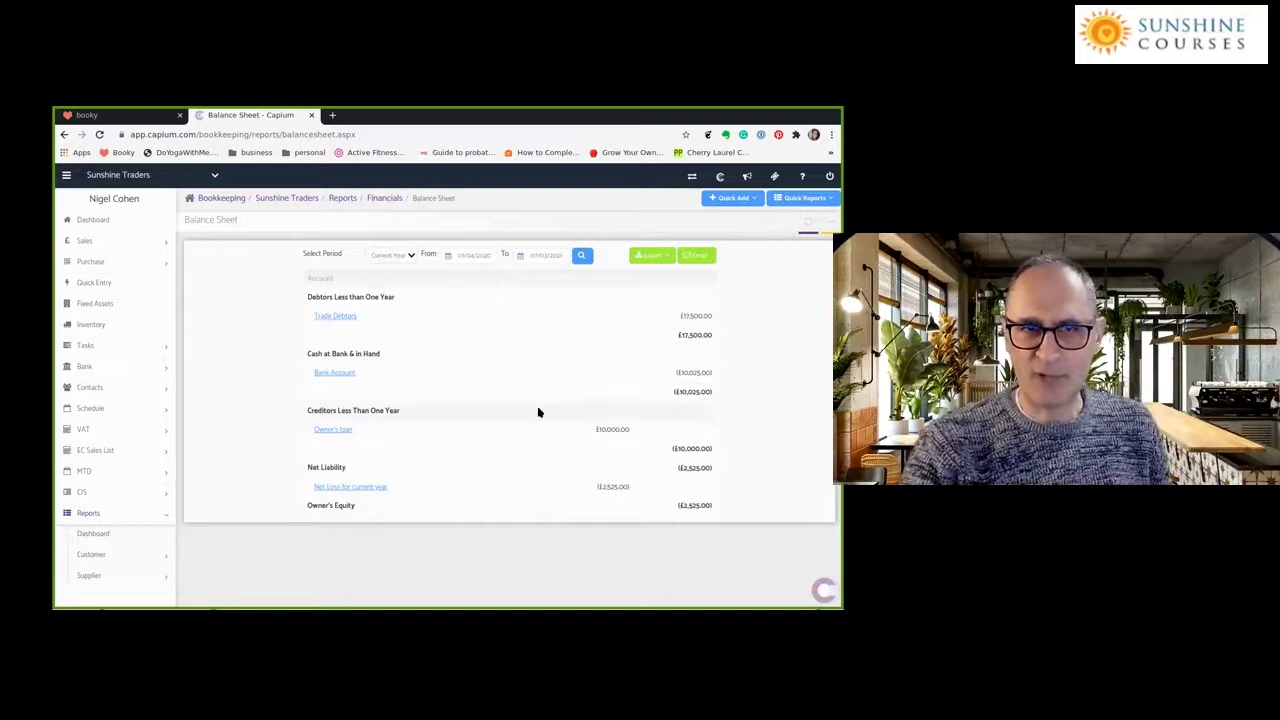
Start a new sales invoice to Grants Traders dated 28/02/2021
left_click(733, 198)
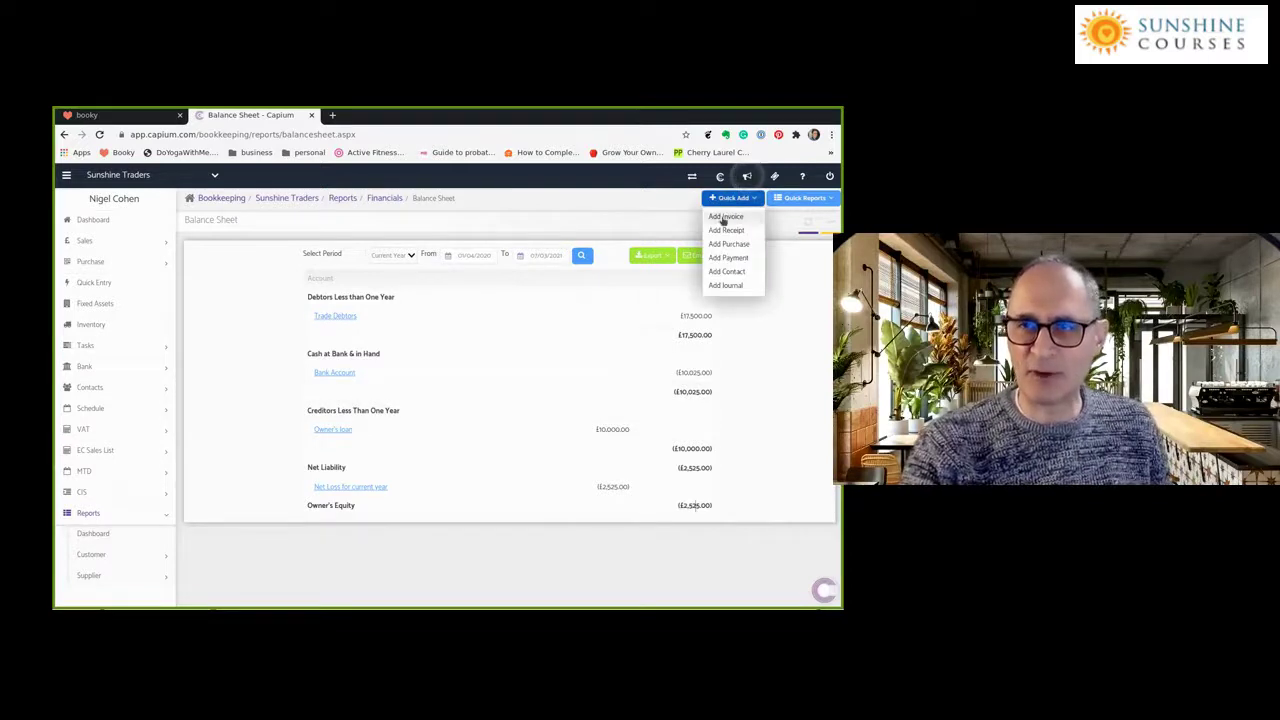
left_click(724, 217)
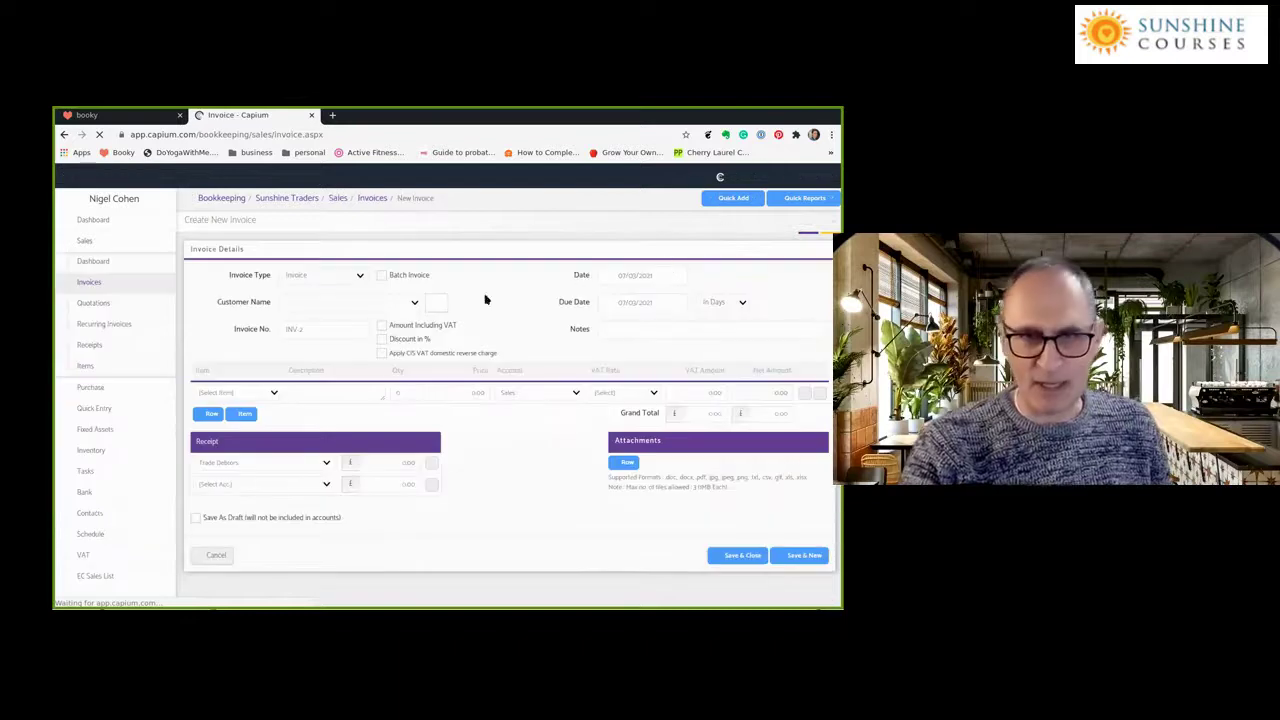
left_click(346, 274)
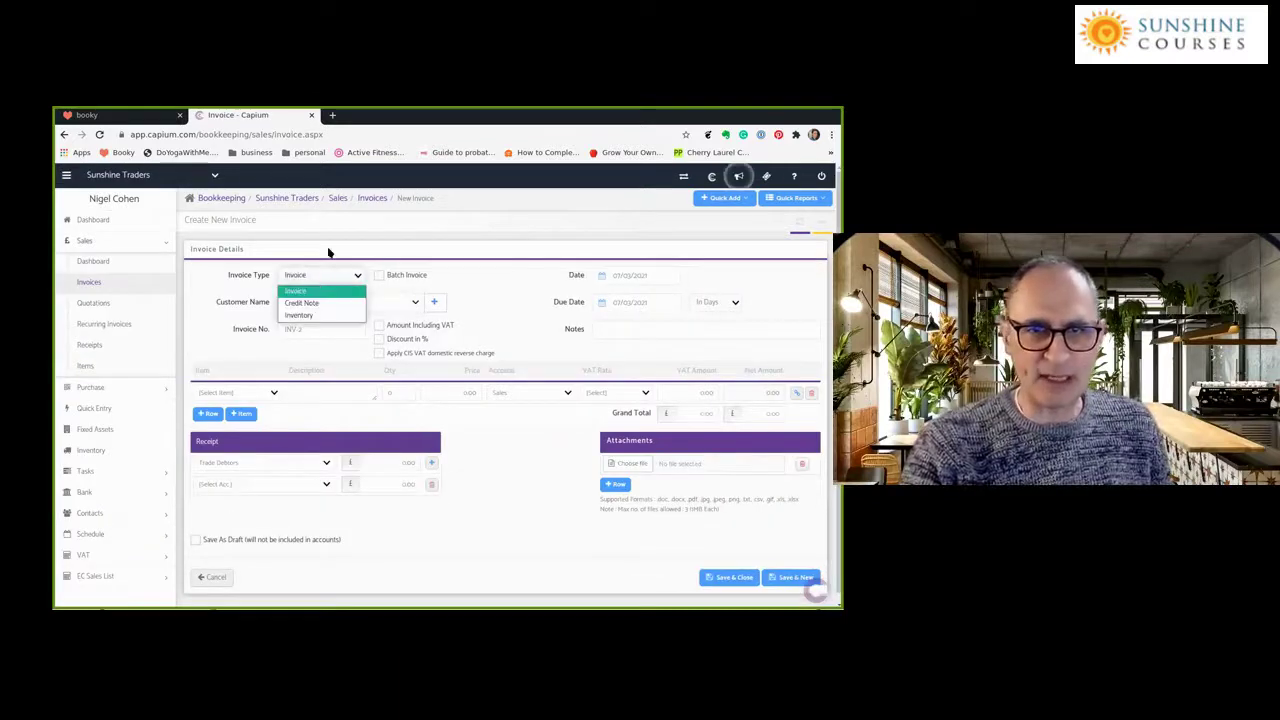
left_click(287, 248)
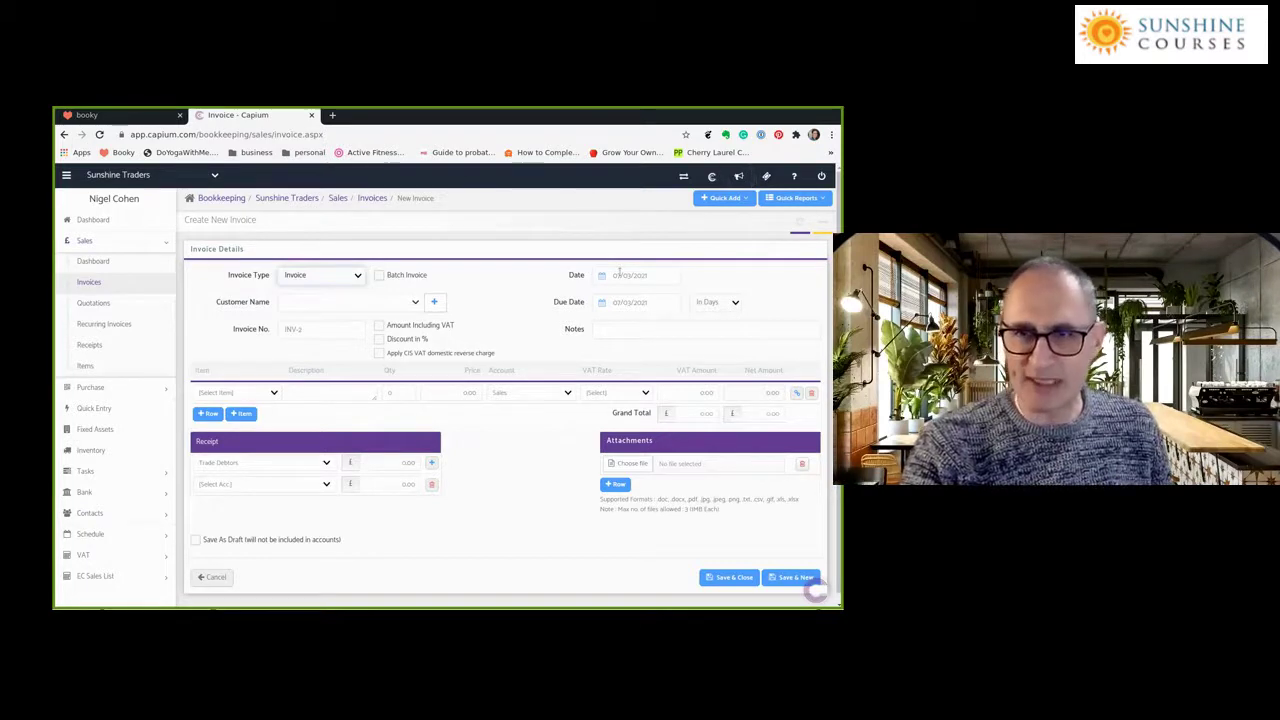
left_click(620, 272)
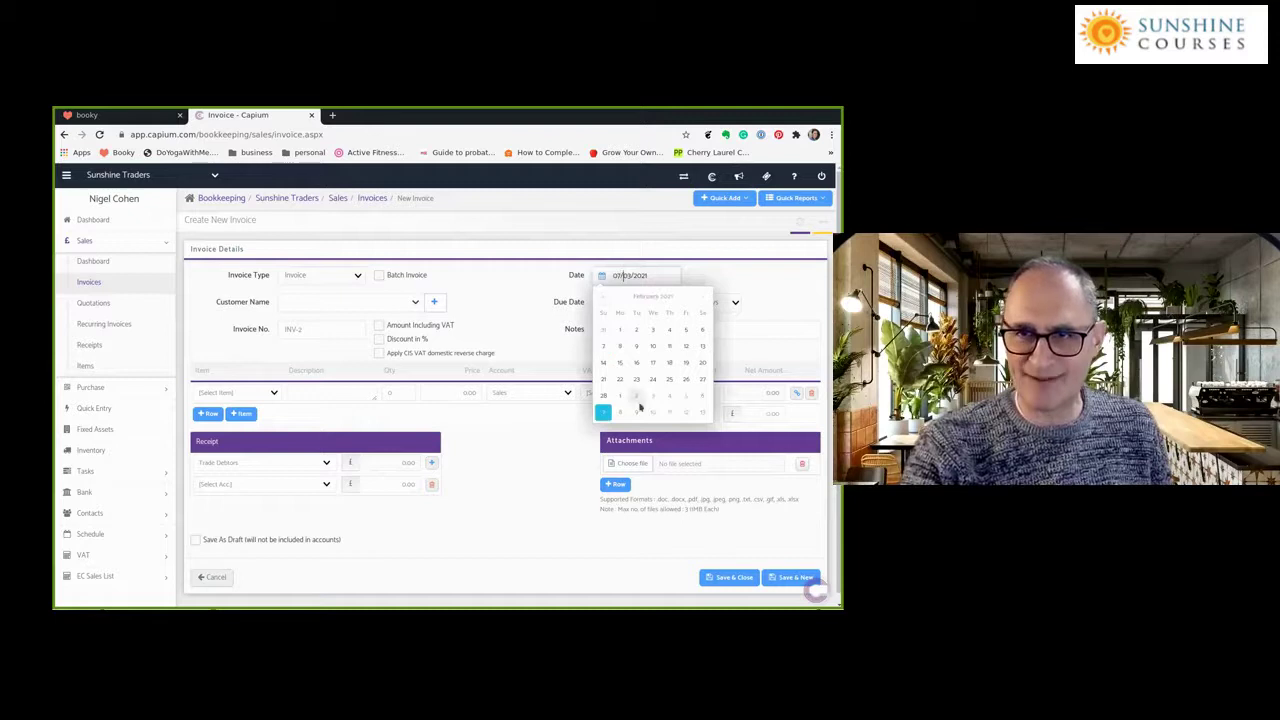
left_click(603, 395)
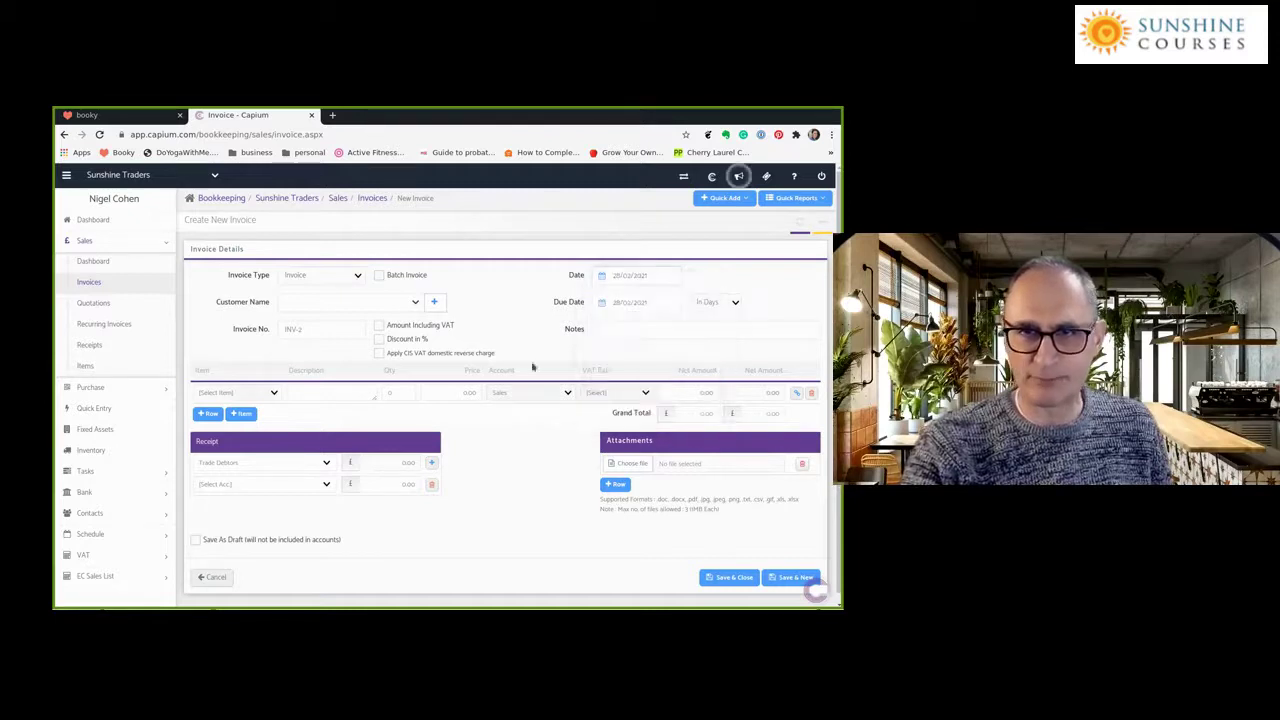
left_click(352, 305)
left_click(308, 356)
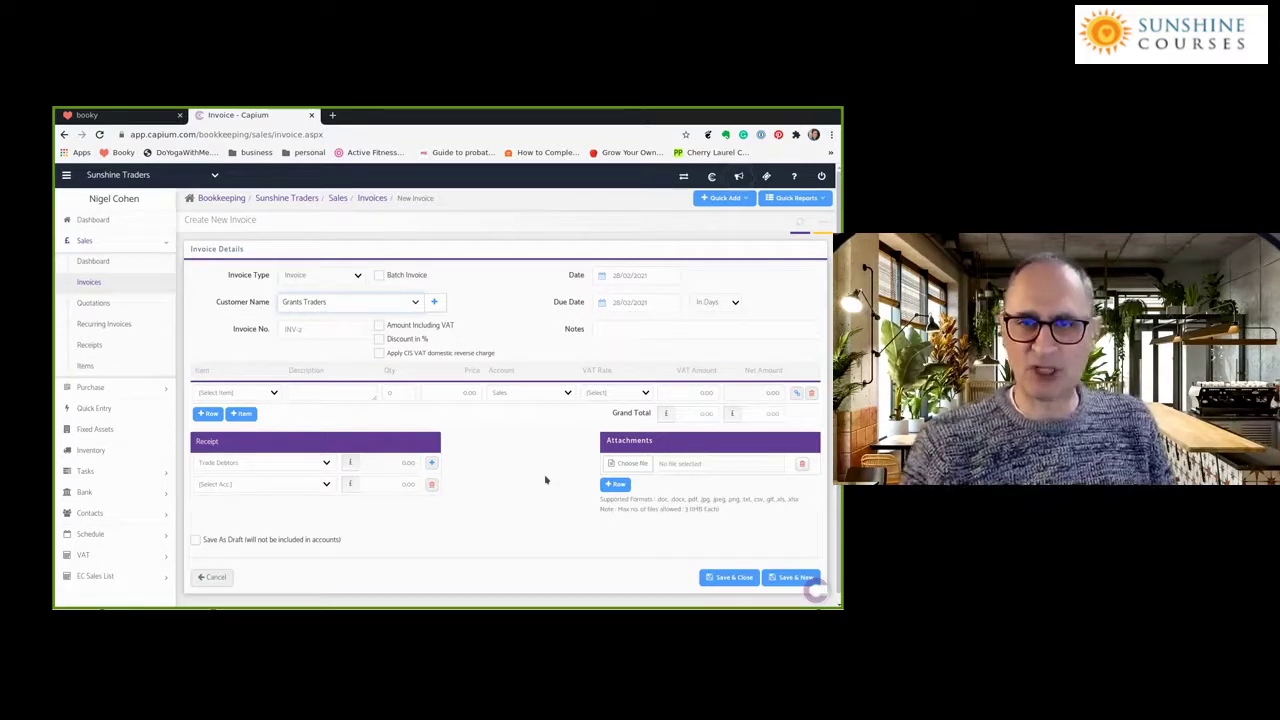
left_click(603, 328)
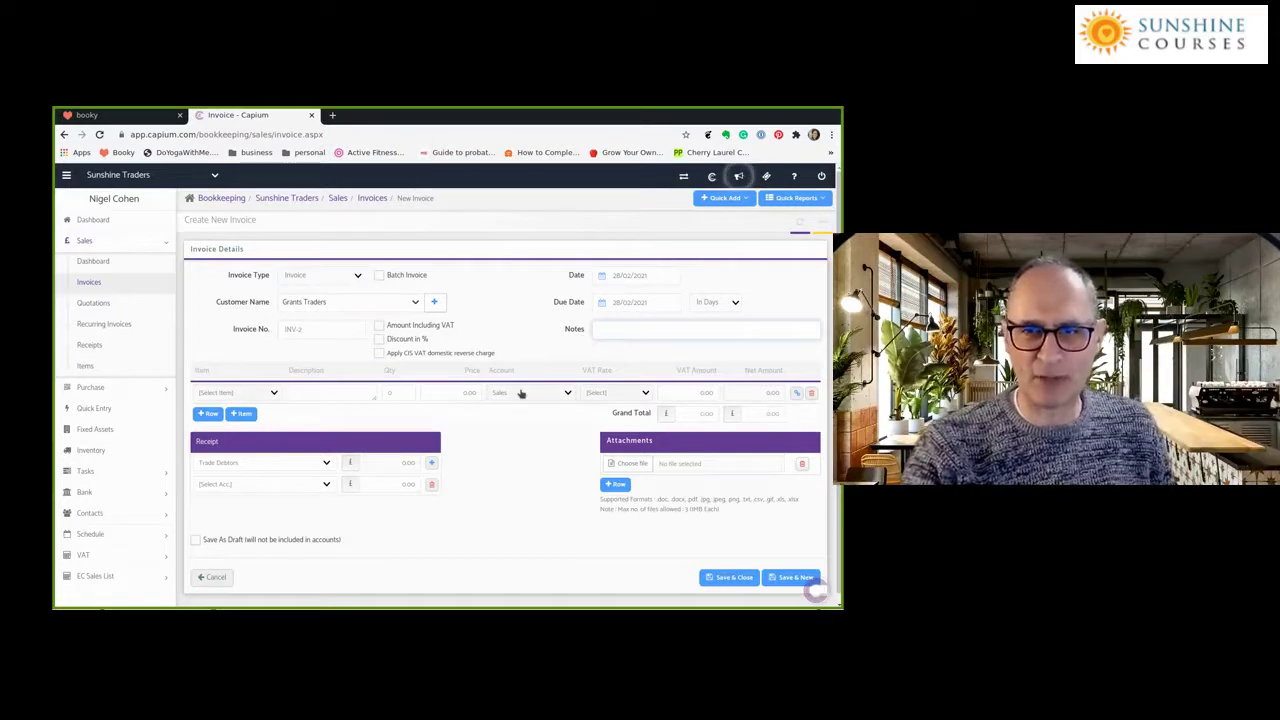
Add a Software Coding line to the Grants Traders invoice with a quantity of 20
left_click(268, 393)
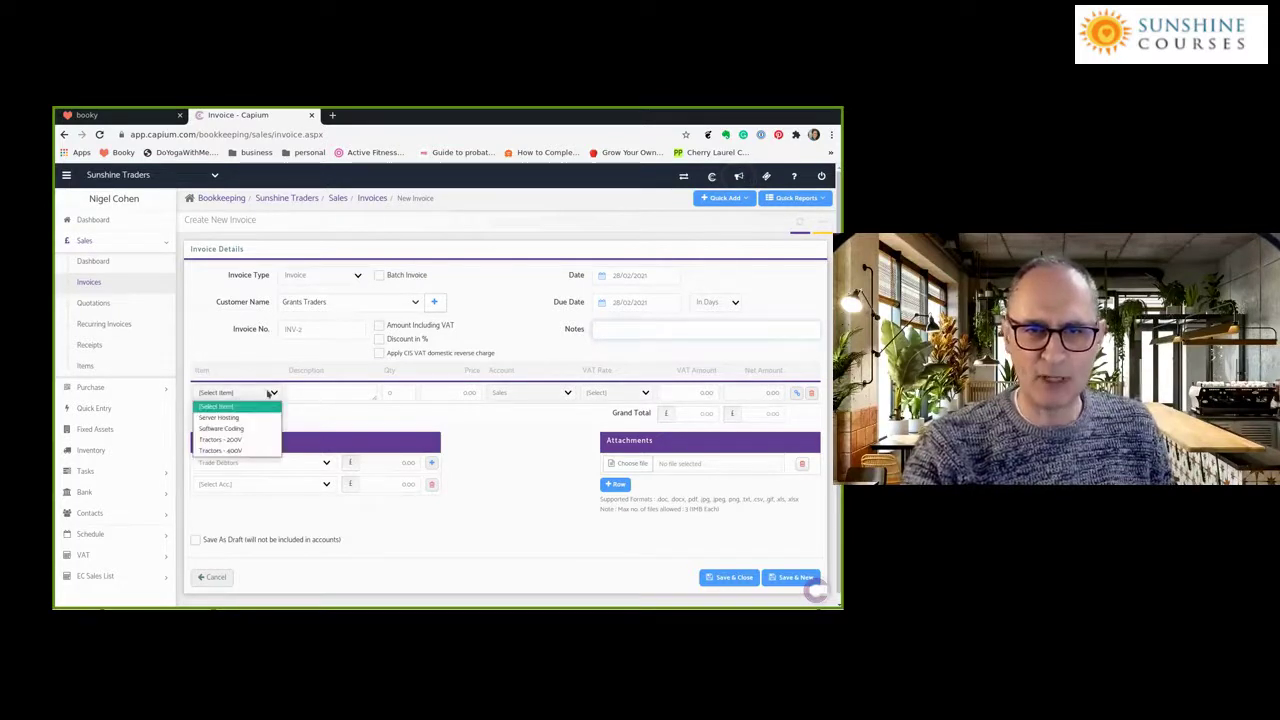
left_click(221, 428)
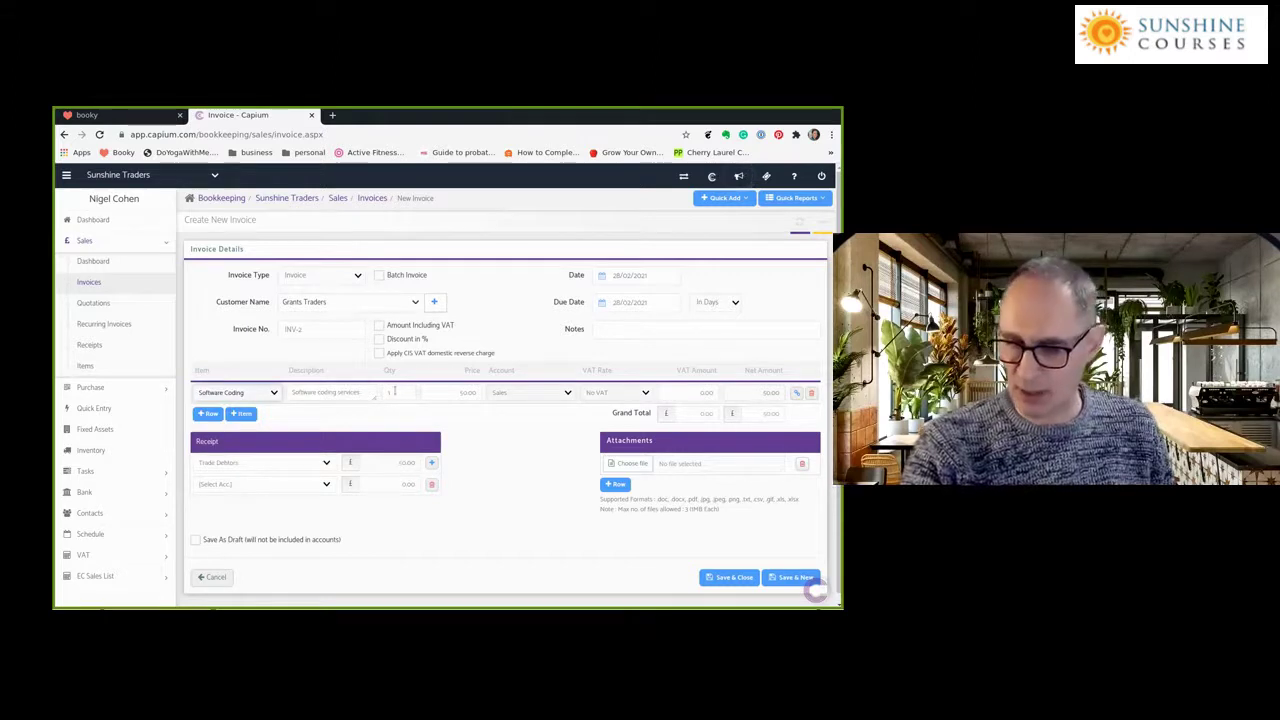
left_click(394, 391)
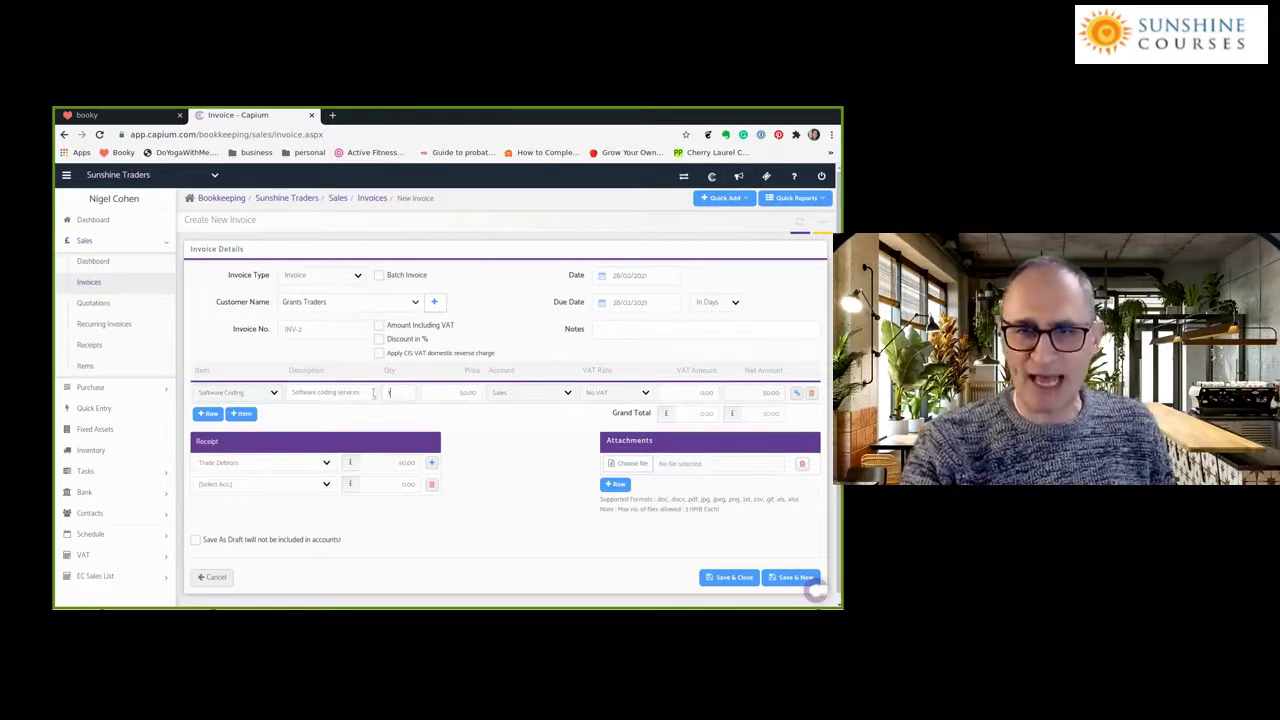
type("20")
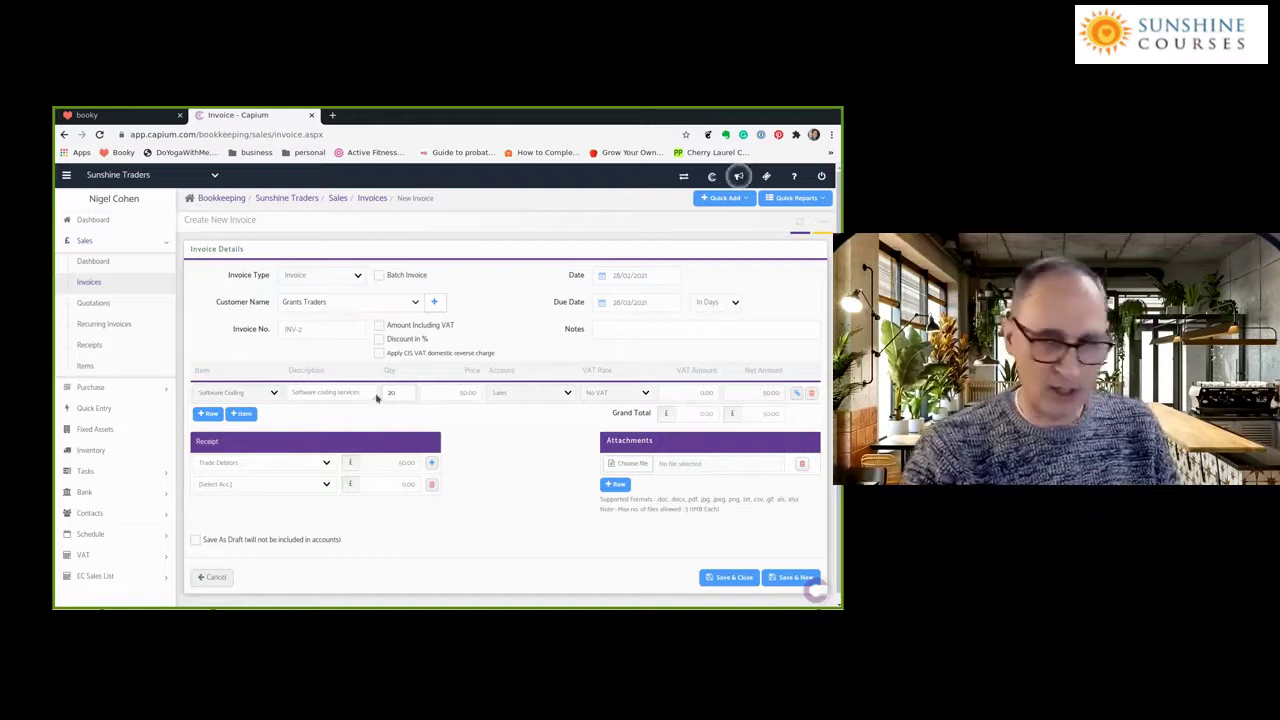
left_click(457, 392)
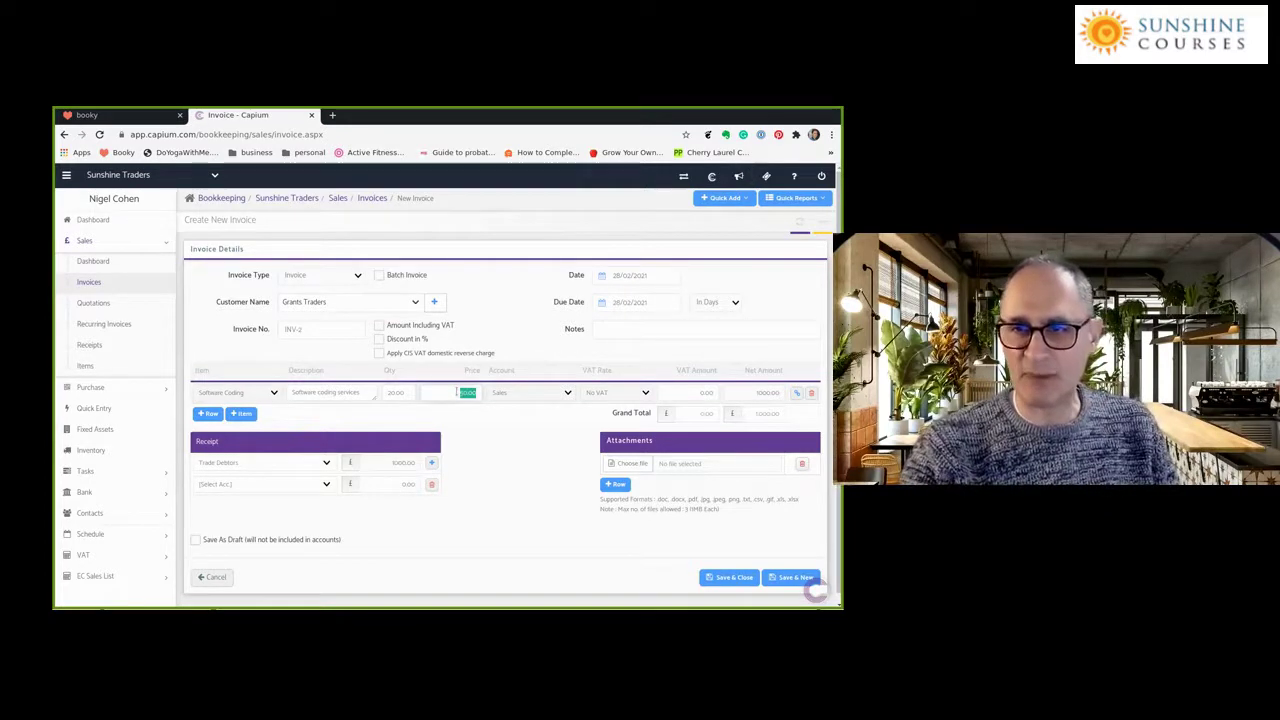
Assign the Software Coding line to the Programming Income account, and save and close the invoice
left_click(544, 396)
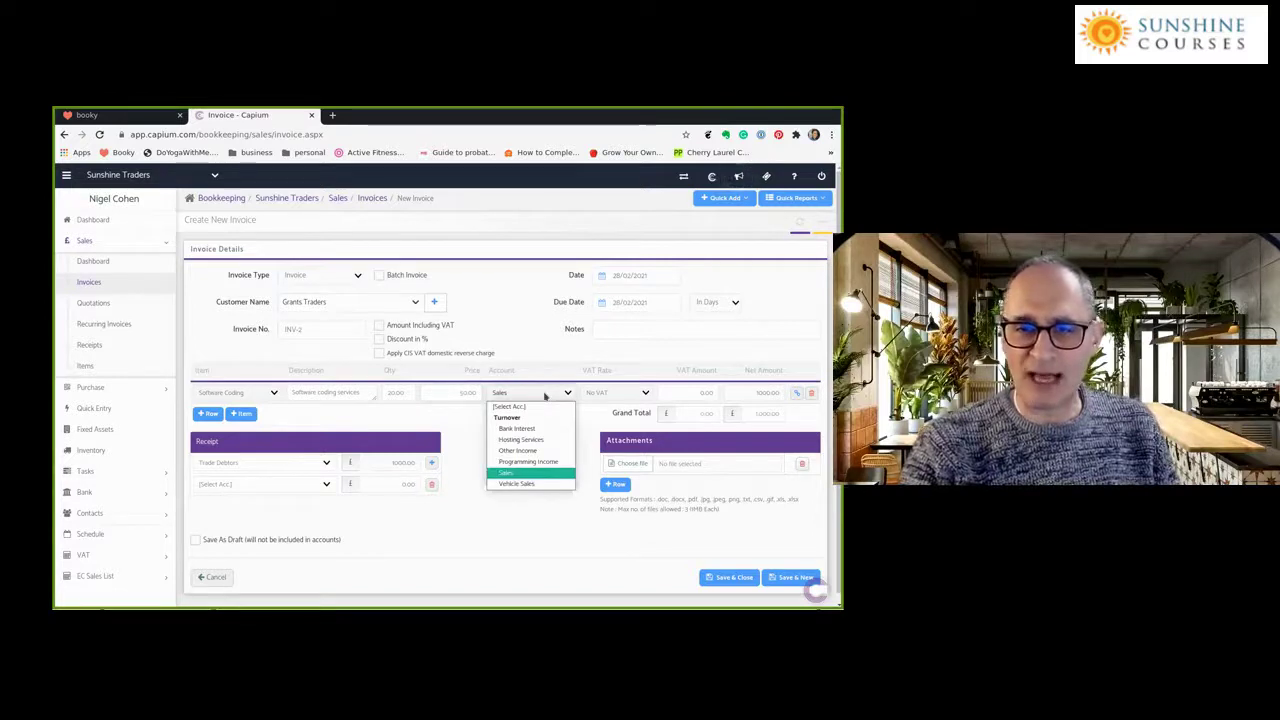
left_click(546, 463)
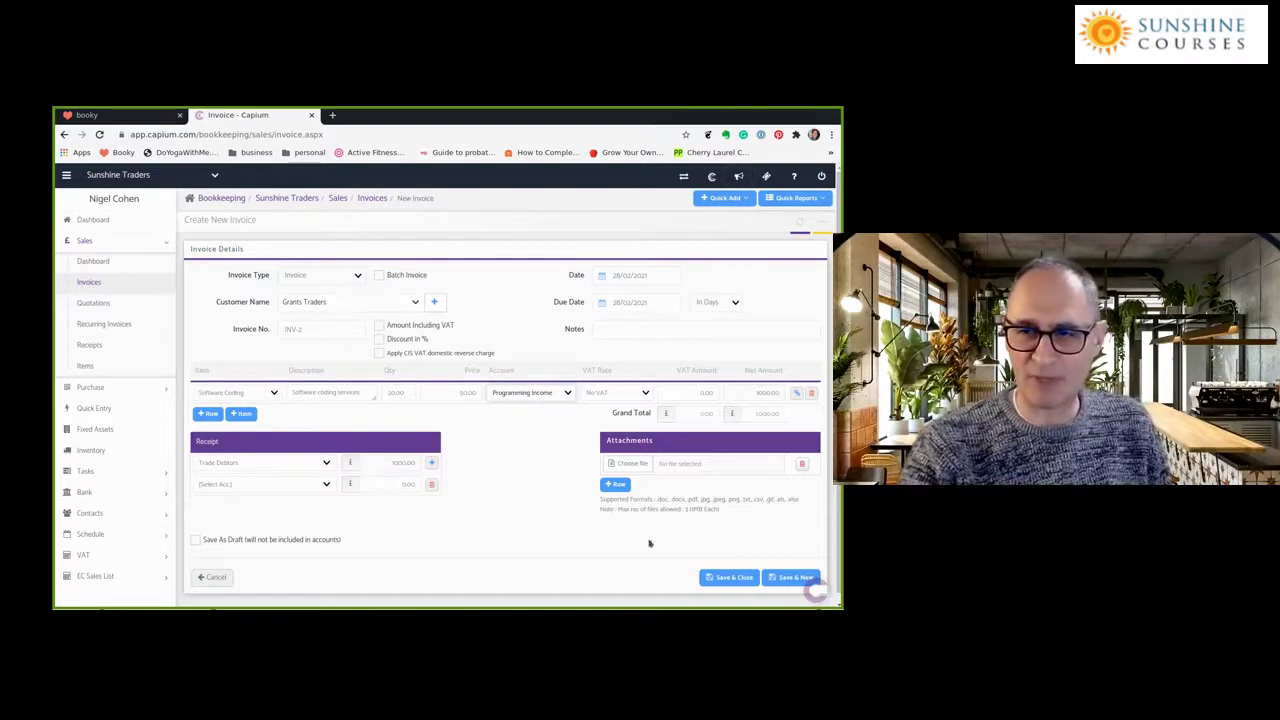
left_click(733, 579)
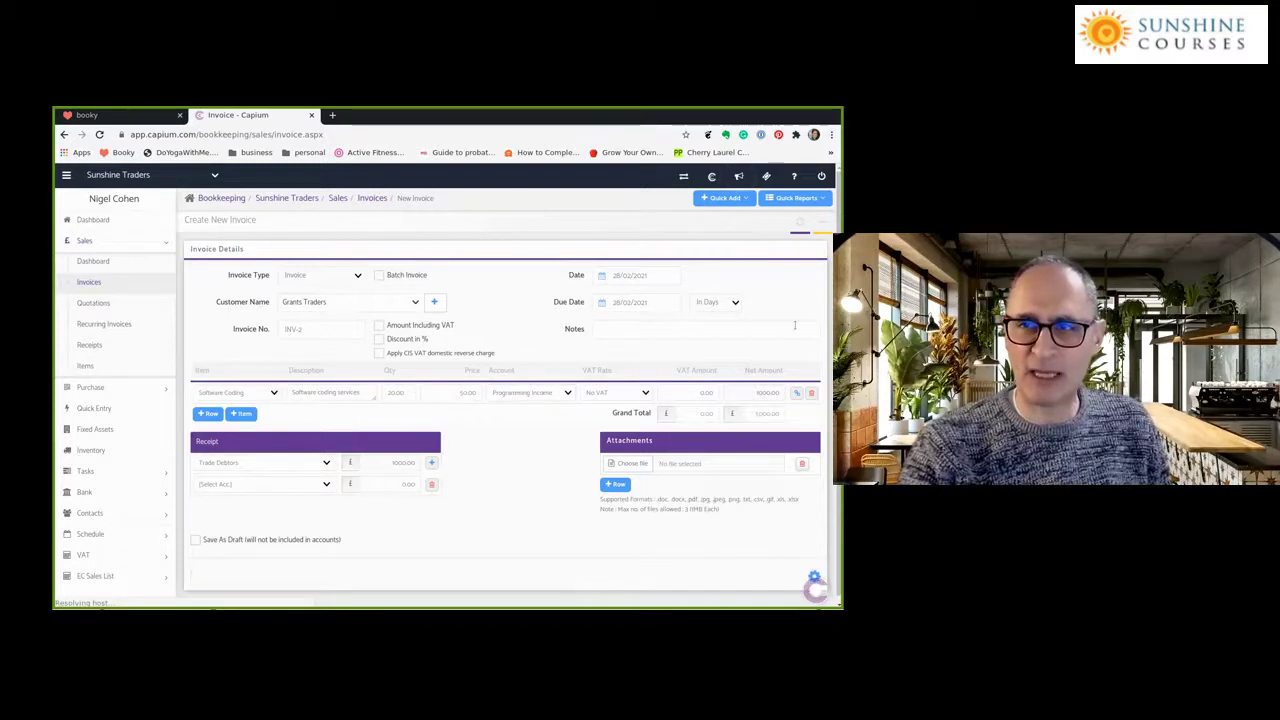
Open the Profit & Loss report and examine it from turnover down to the net result
left_click(826, 199)
left_click(803, 216)
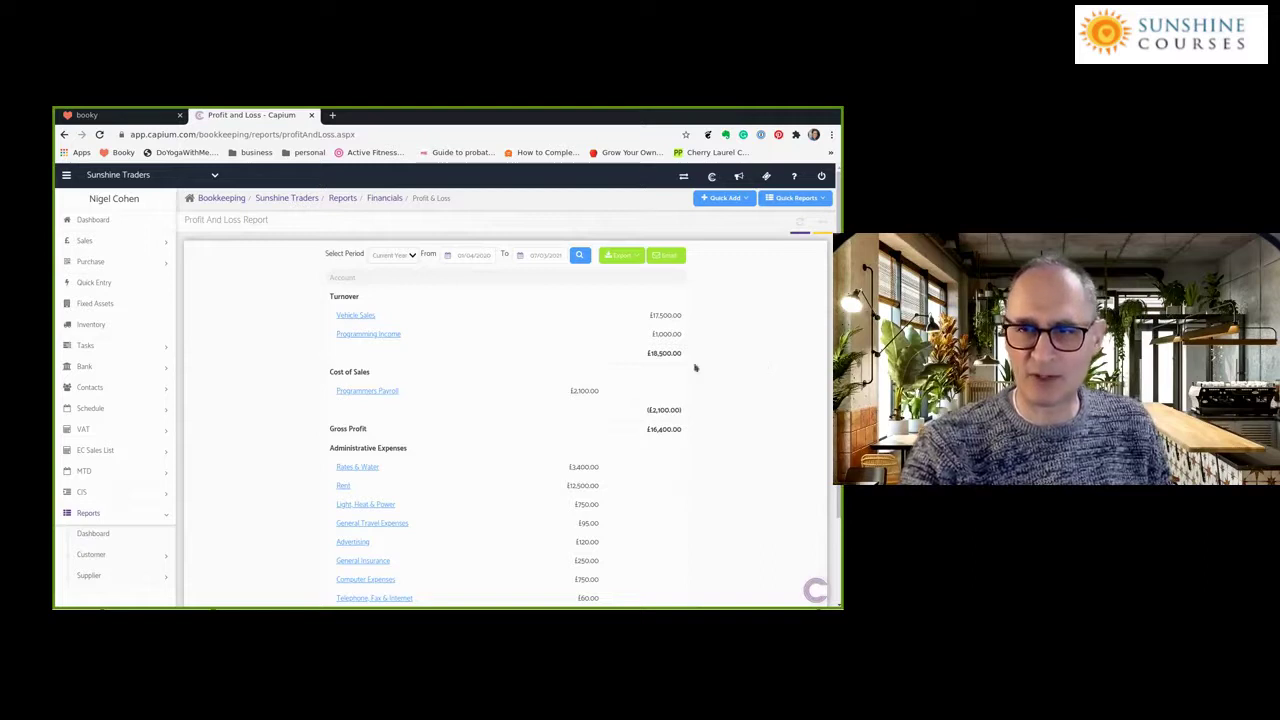
scroll(742, 380, "down", 1)
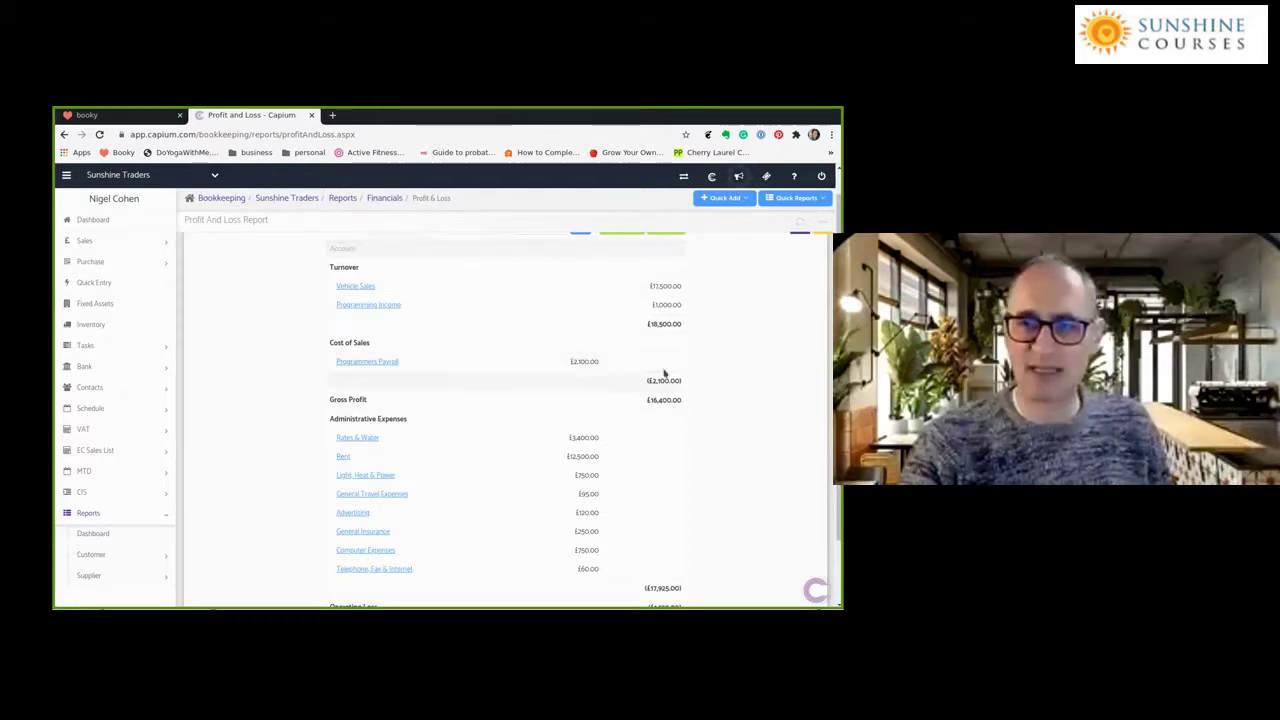
scroll(700, 410, "down", 2)
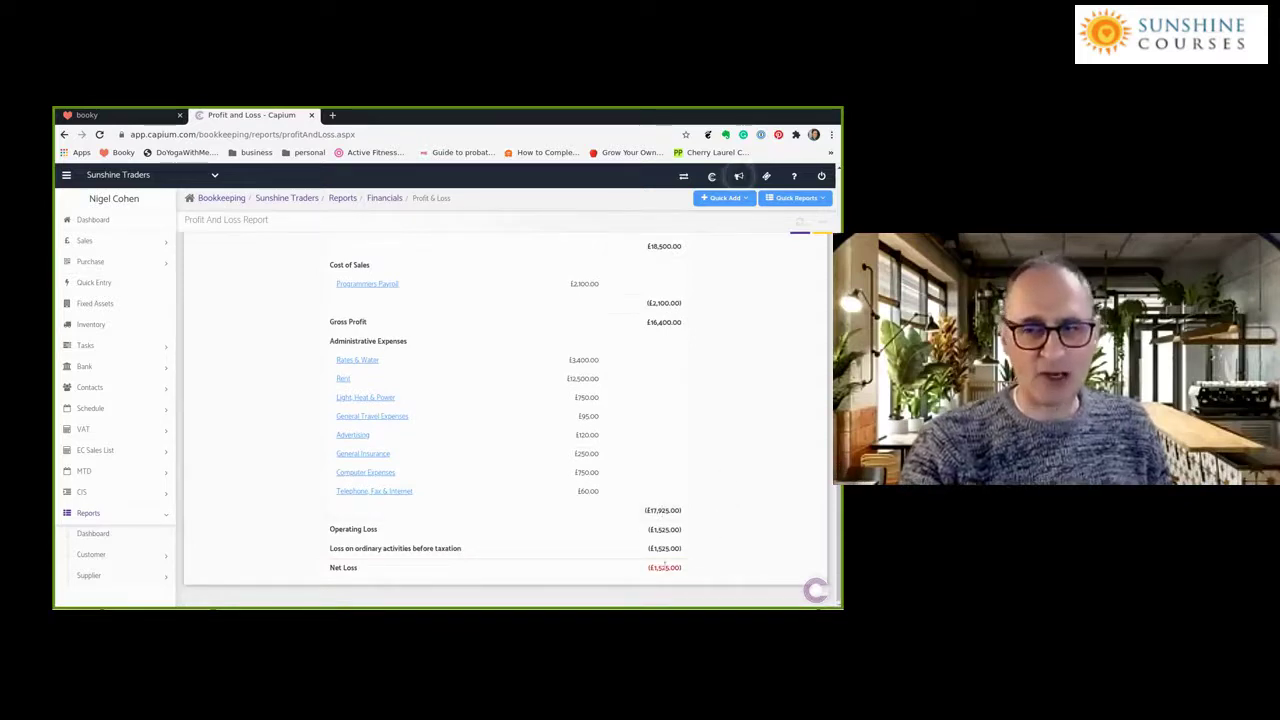
scroll(760, 477, "up", 2)
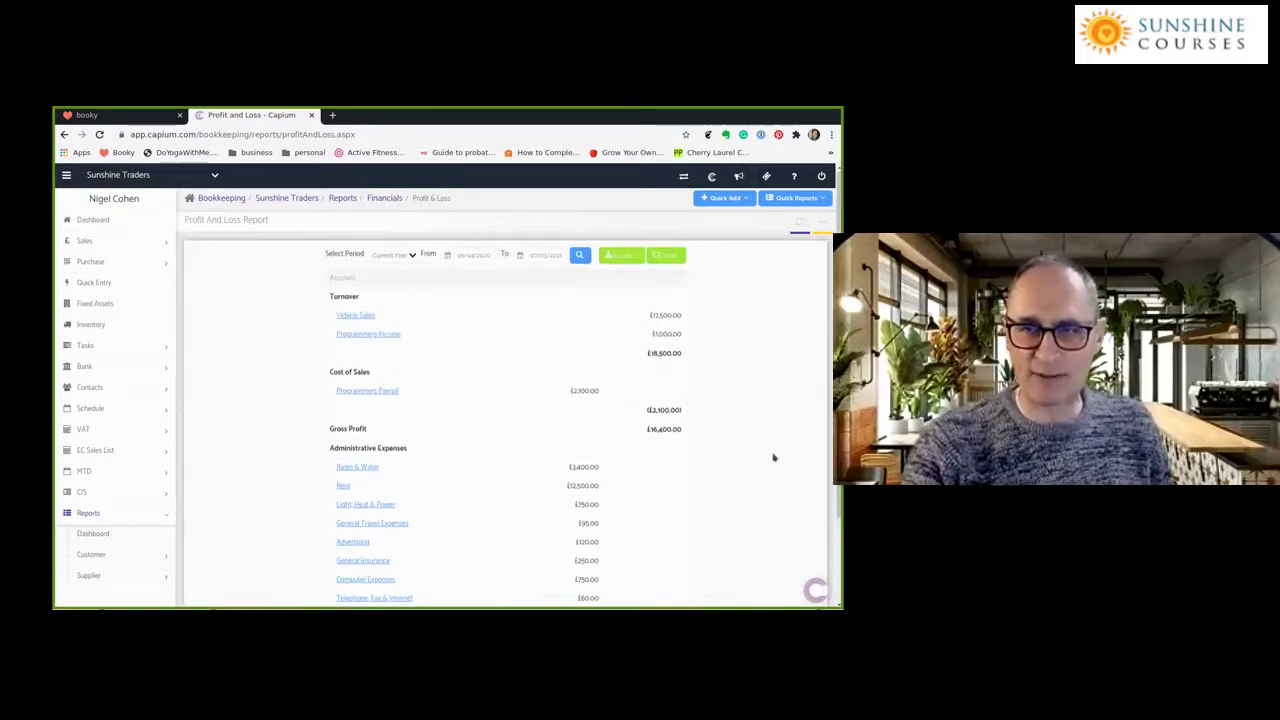
scroll(773, 457, "down", 1)
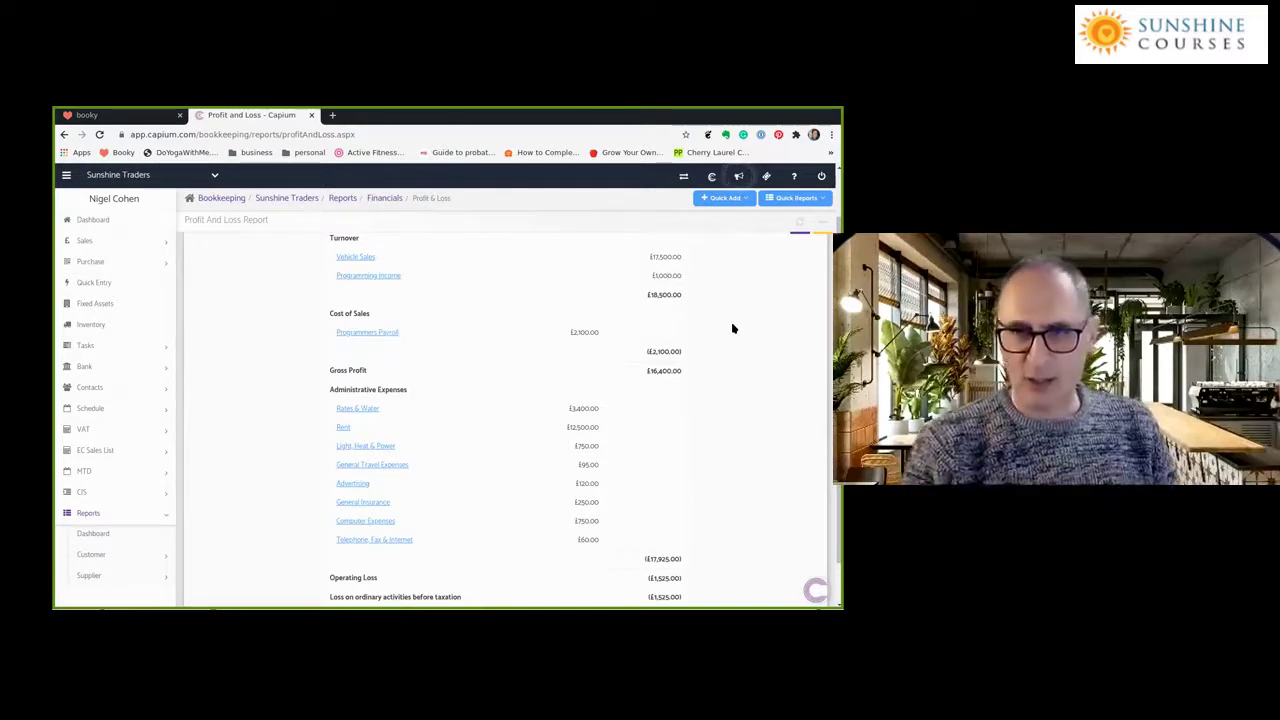
scroll(732, 328, "up", 1)
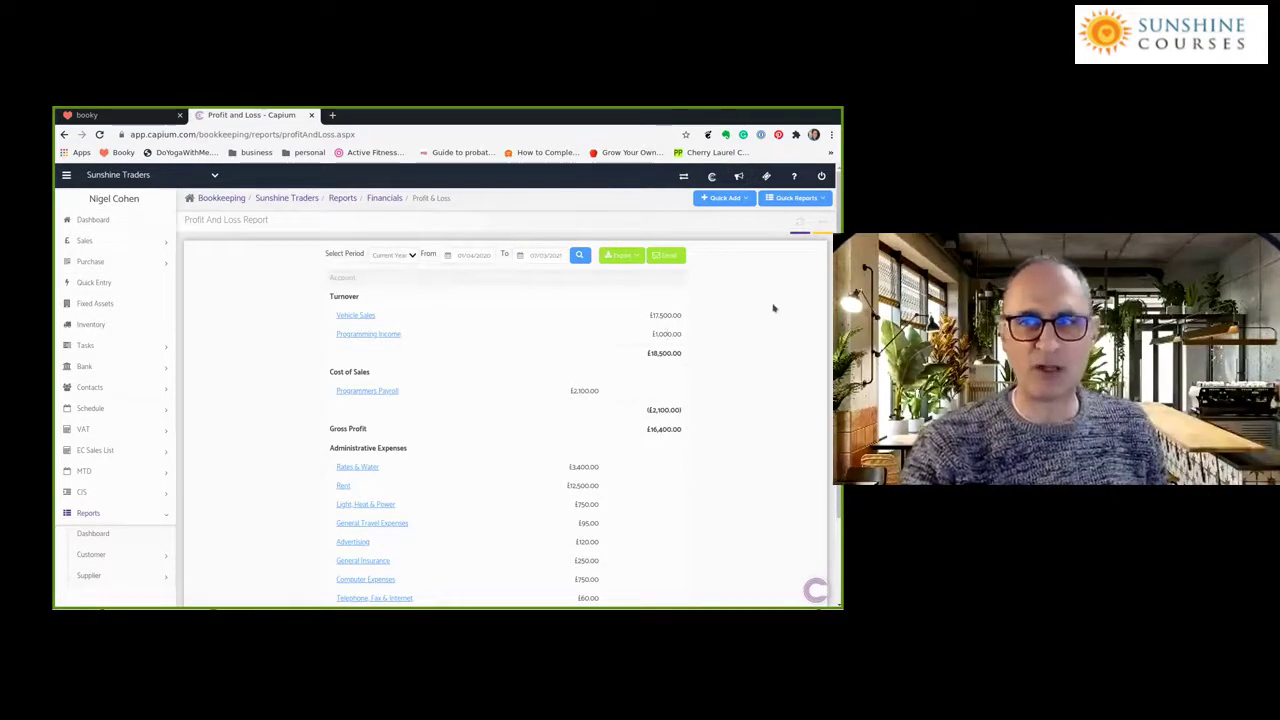
Start a new sales receipt with ABC Limited as the customer
left_click(742, 199)
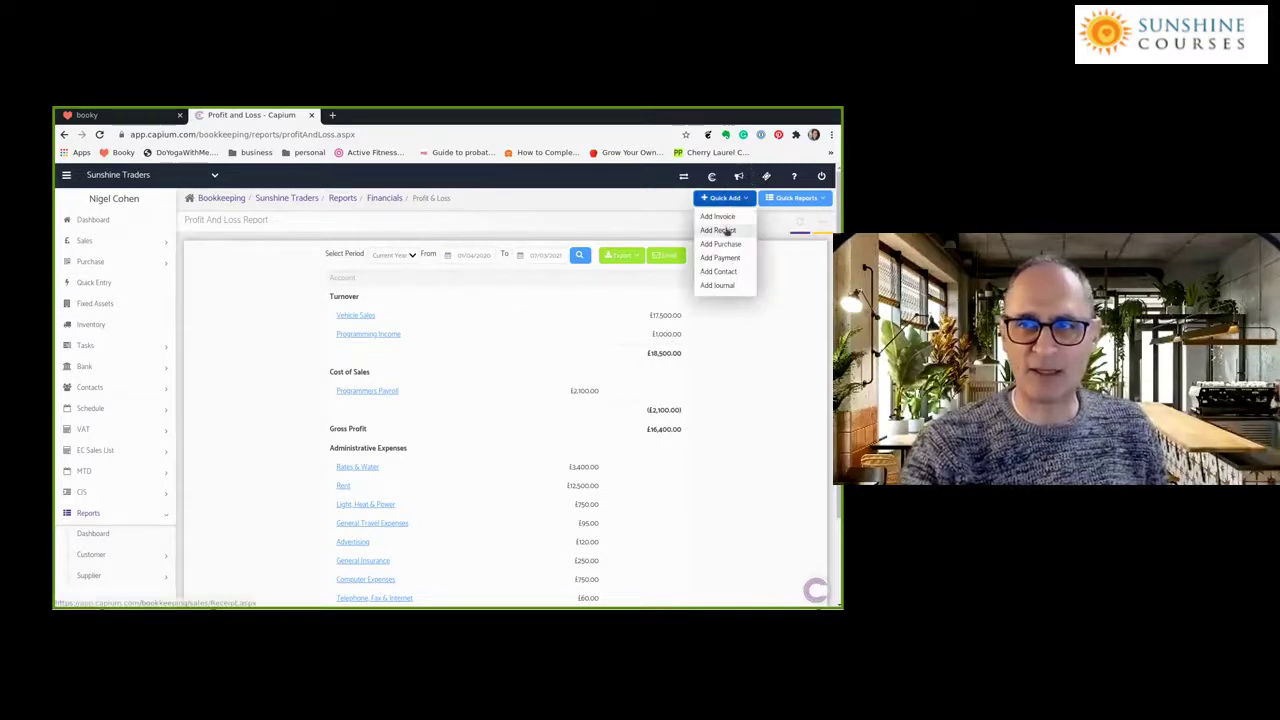
left_click(83, 240)
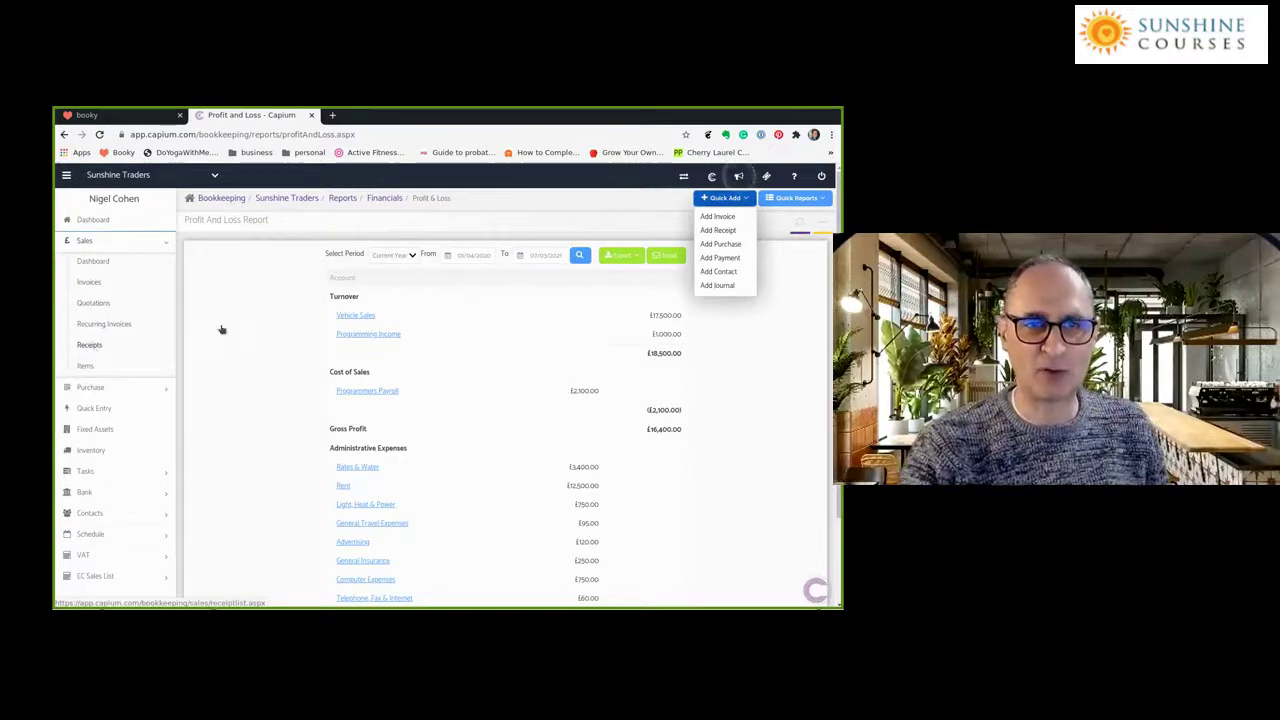
left_click(718, 230)
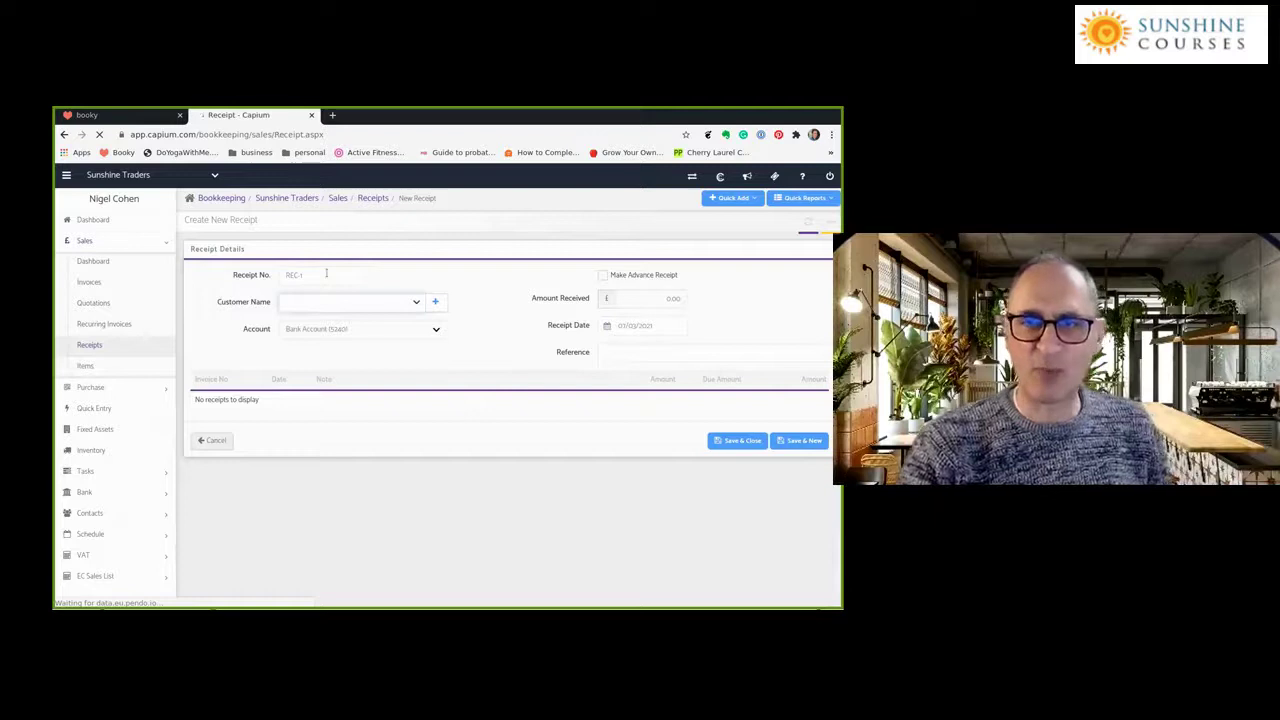
left_click(410, 303)
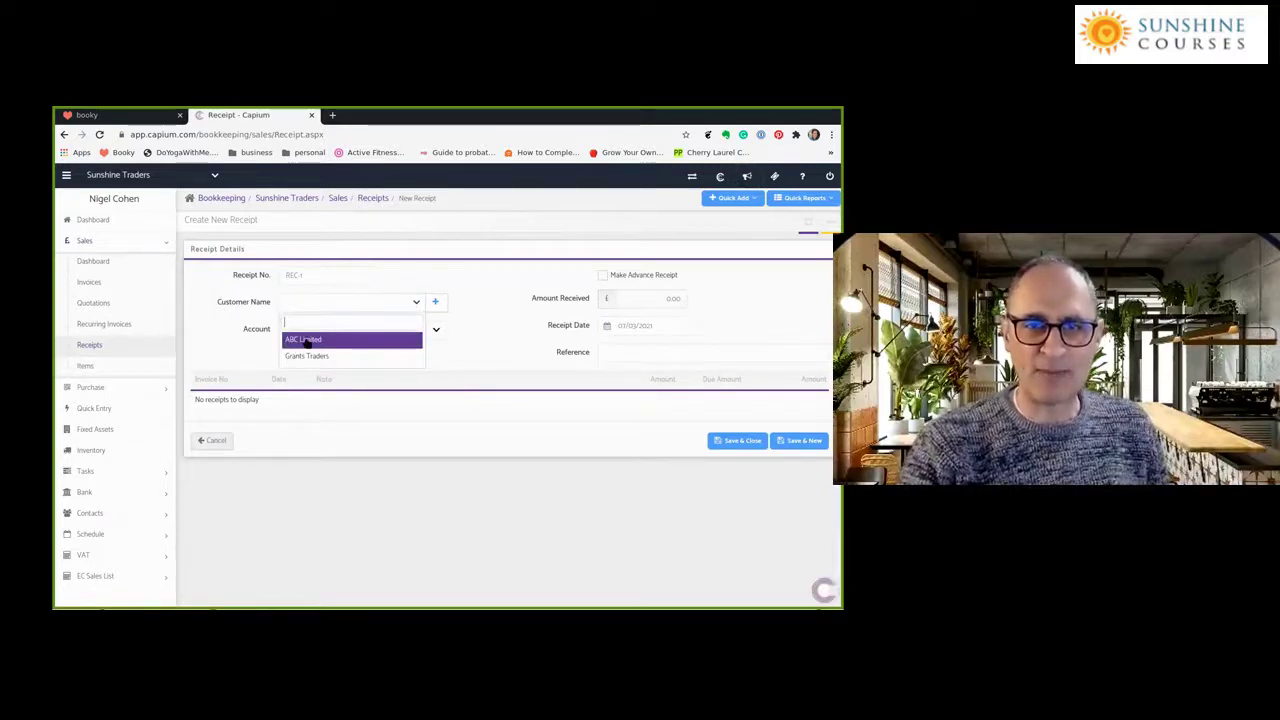
left_click(313, 341)
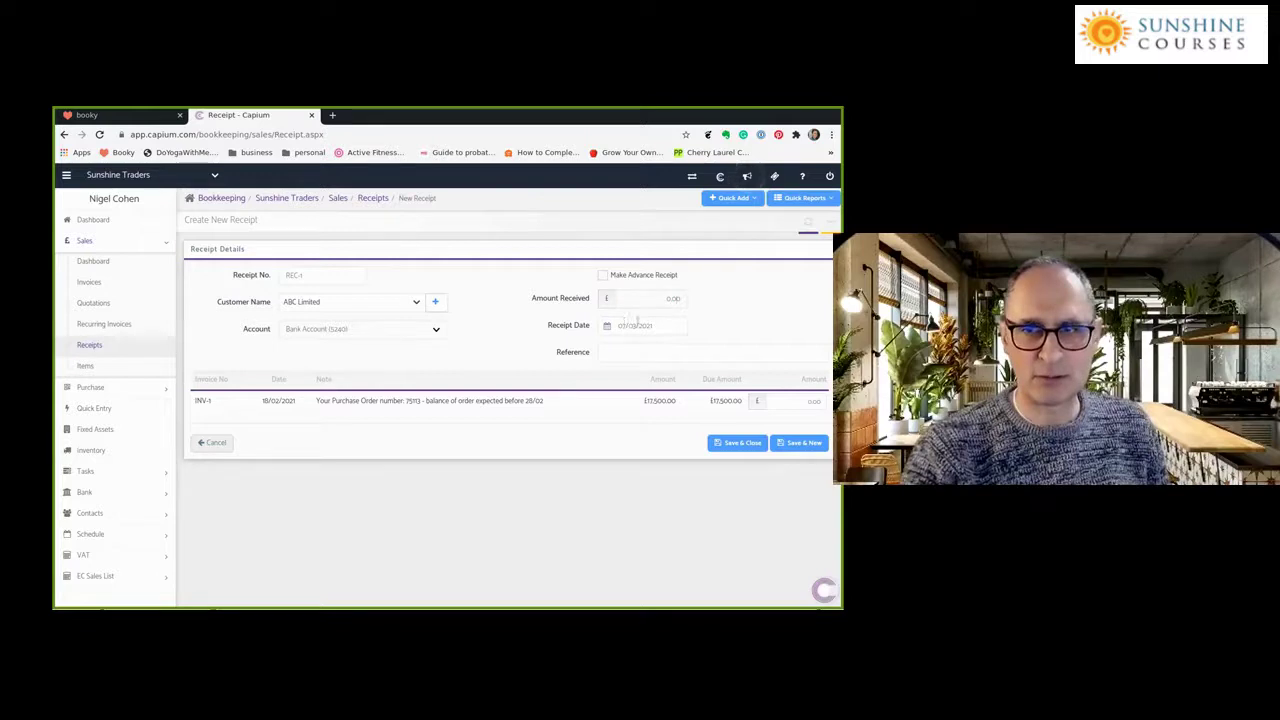
left_click(326, 301)
left_click(300, 339)
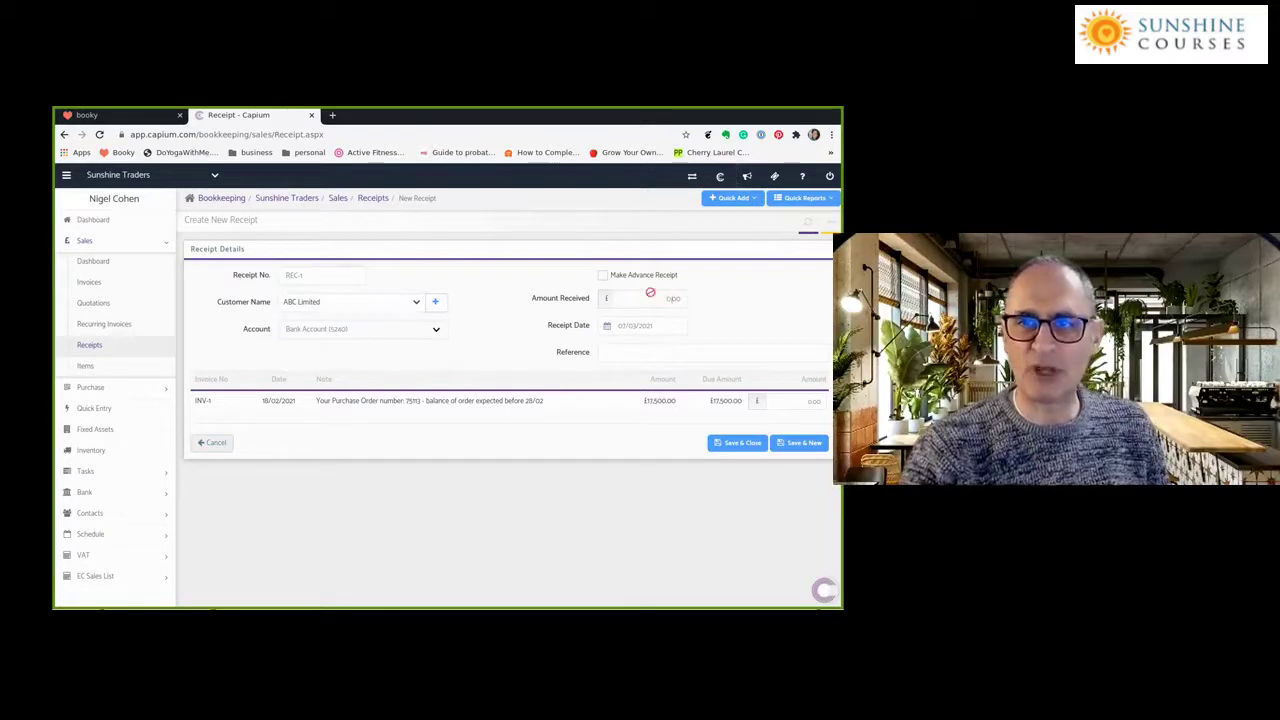
Examine the receipt's advance receipt option, reference, amount received and outstanding invoice line INV-1
left_click(602, 275)
left_click(602, 275)
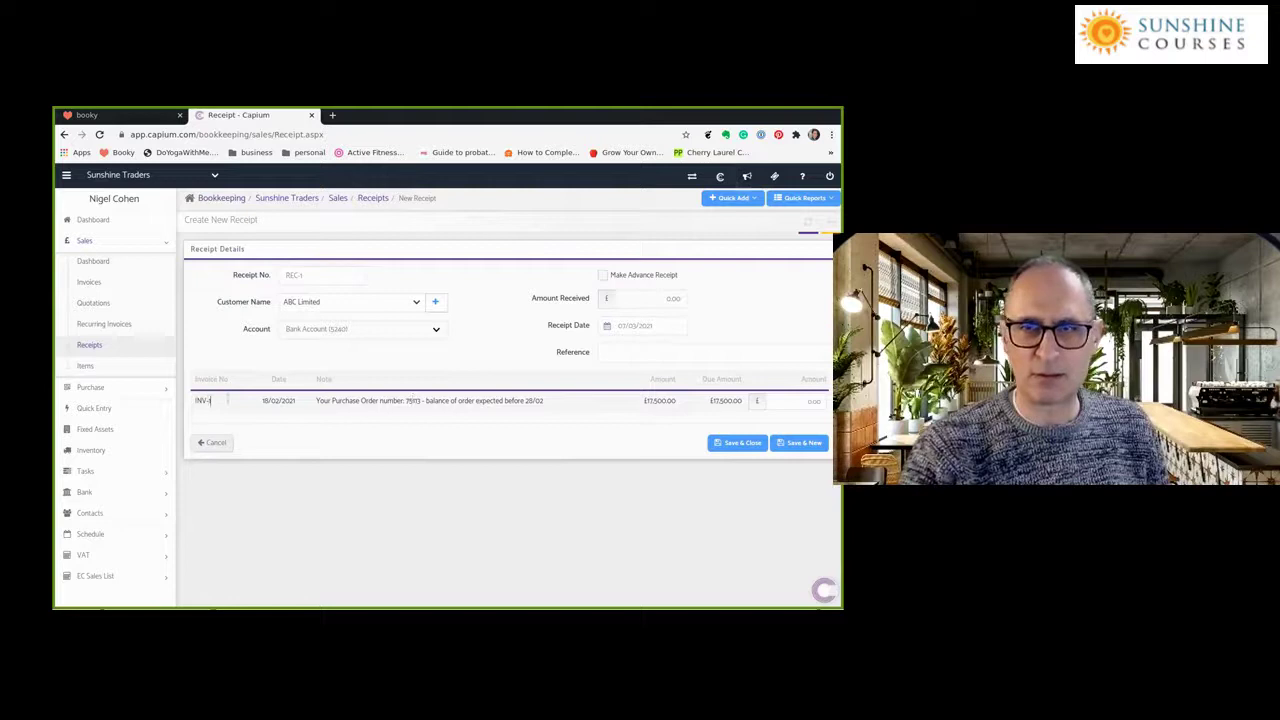
left_click(605, 351)
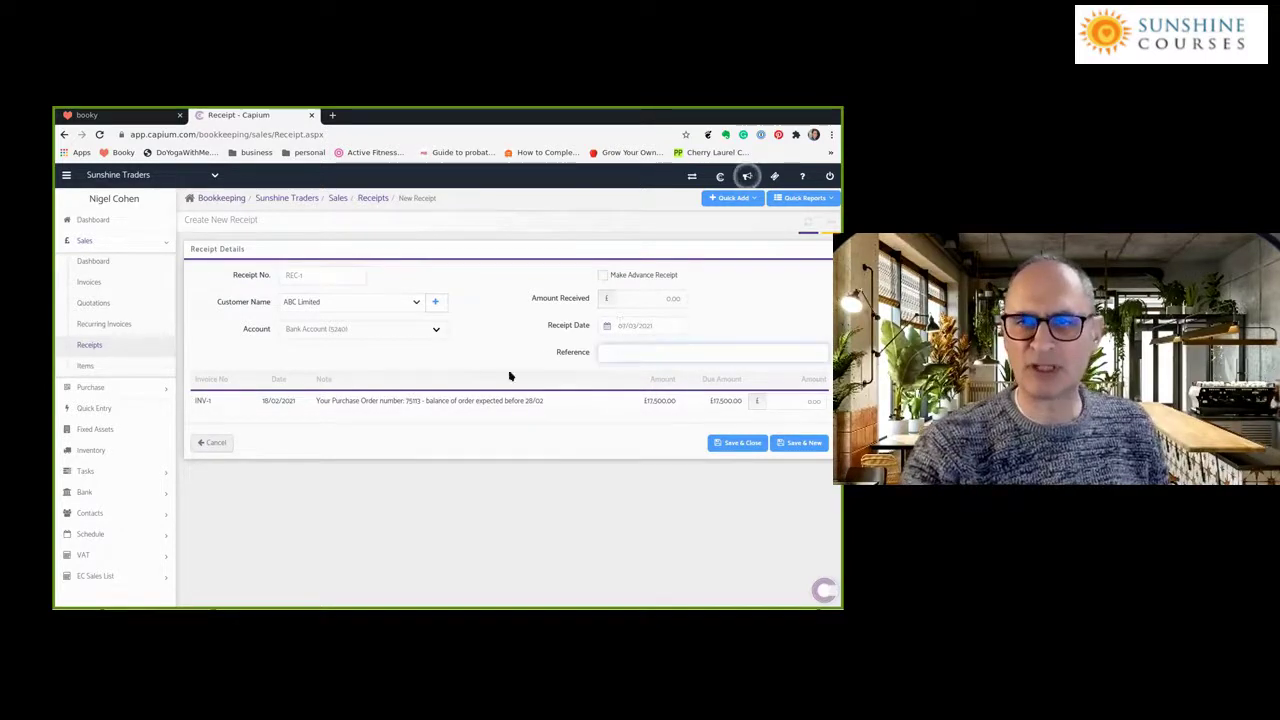
left_click(204, 400)
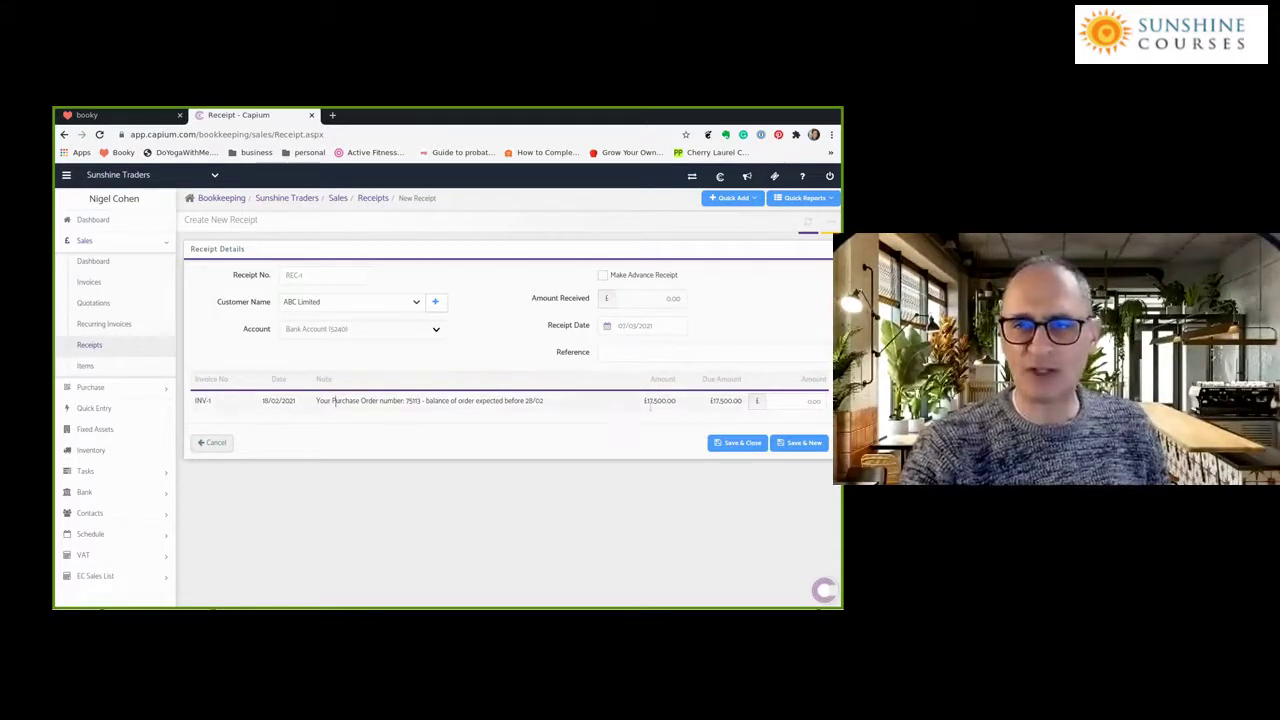
left_click(741, 443)
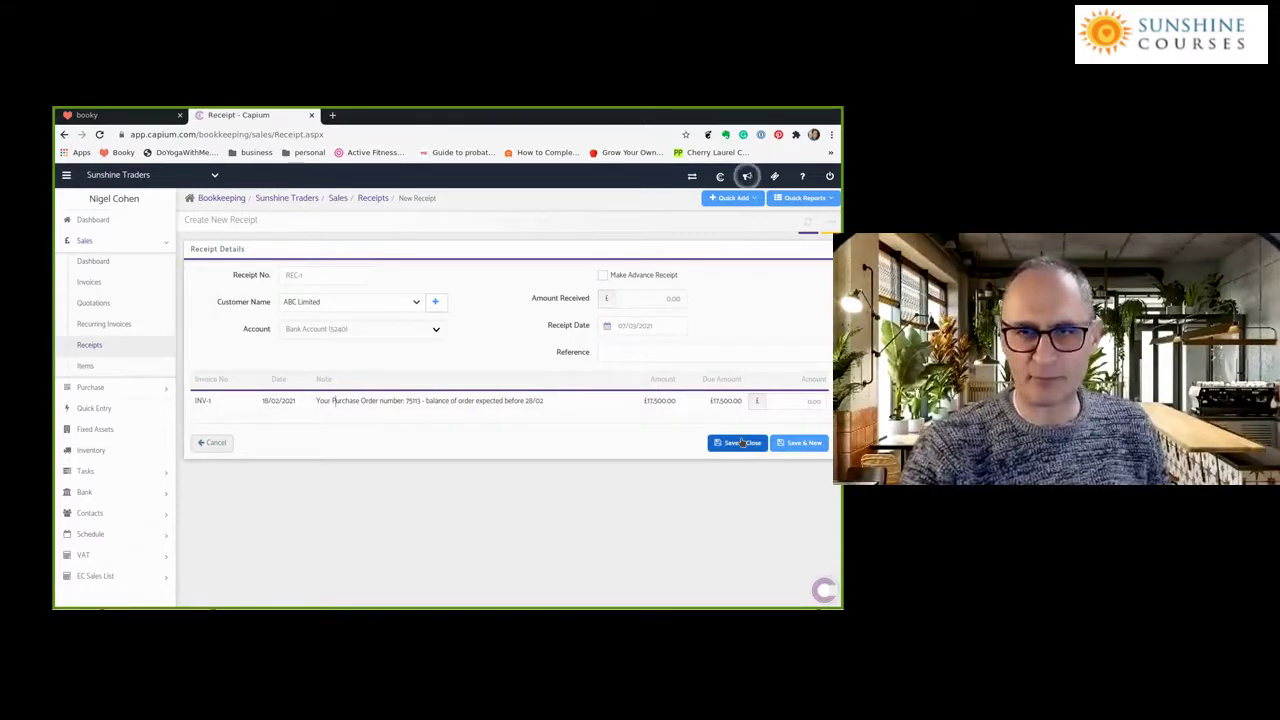
left_click(623, 298)
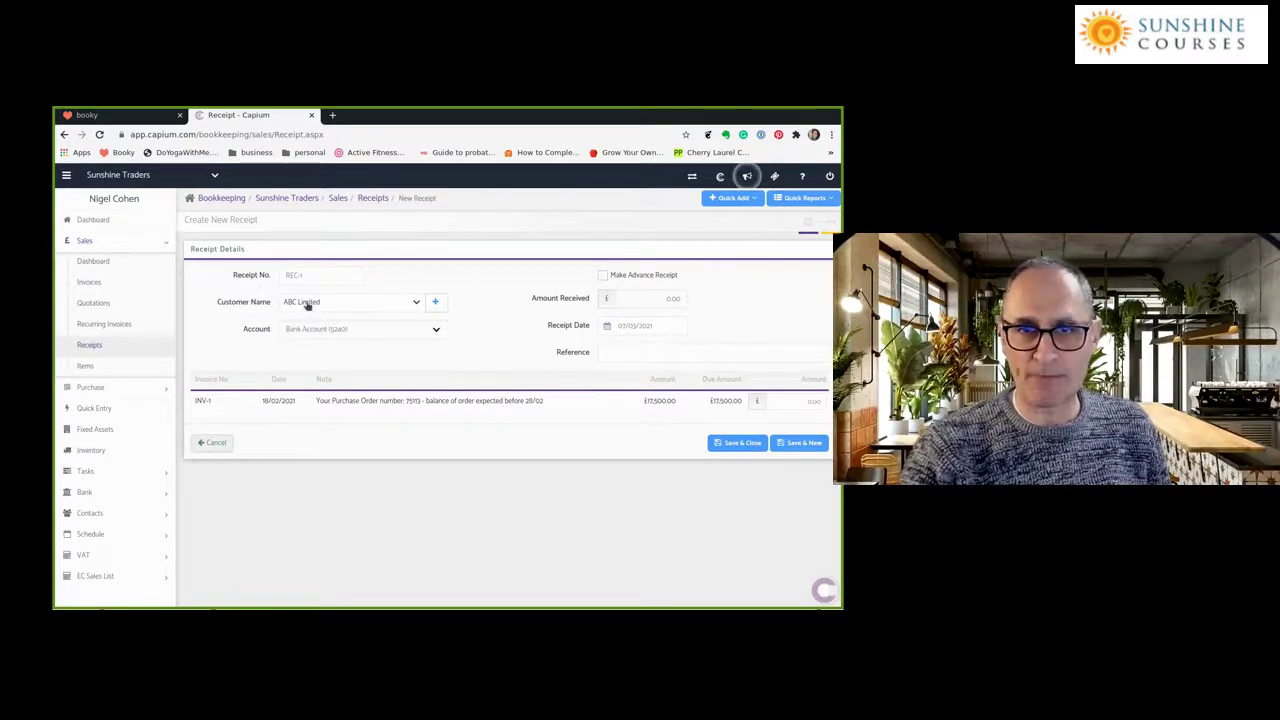
left_click(791, 444)
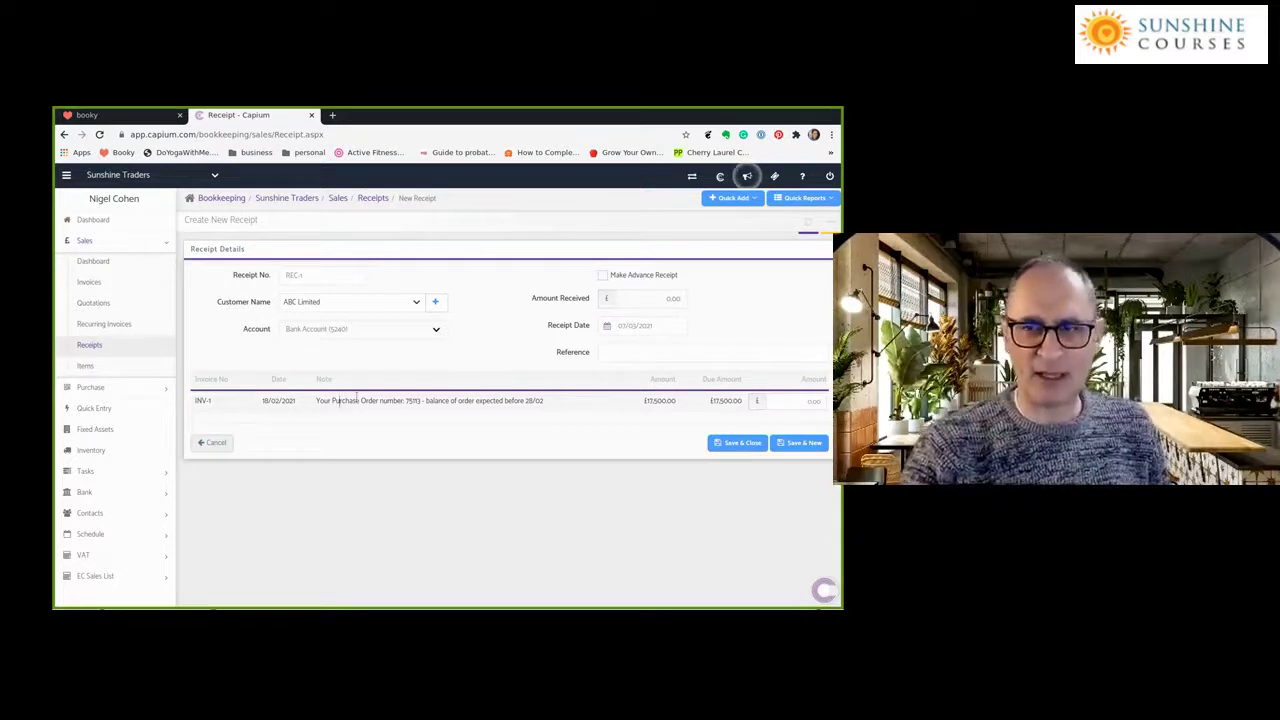
Enter 10000 as the amount received against invoice INV-1
left_click(806, 400)
key("Delete")
key("Delete")
key("Delete")
key("Delete")
type("5000")
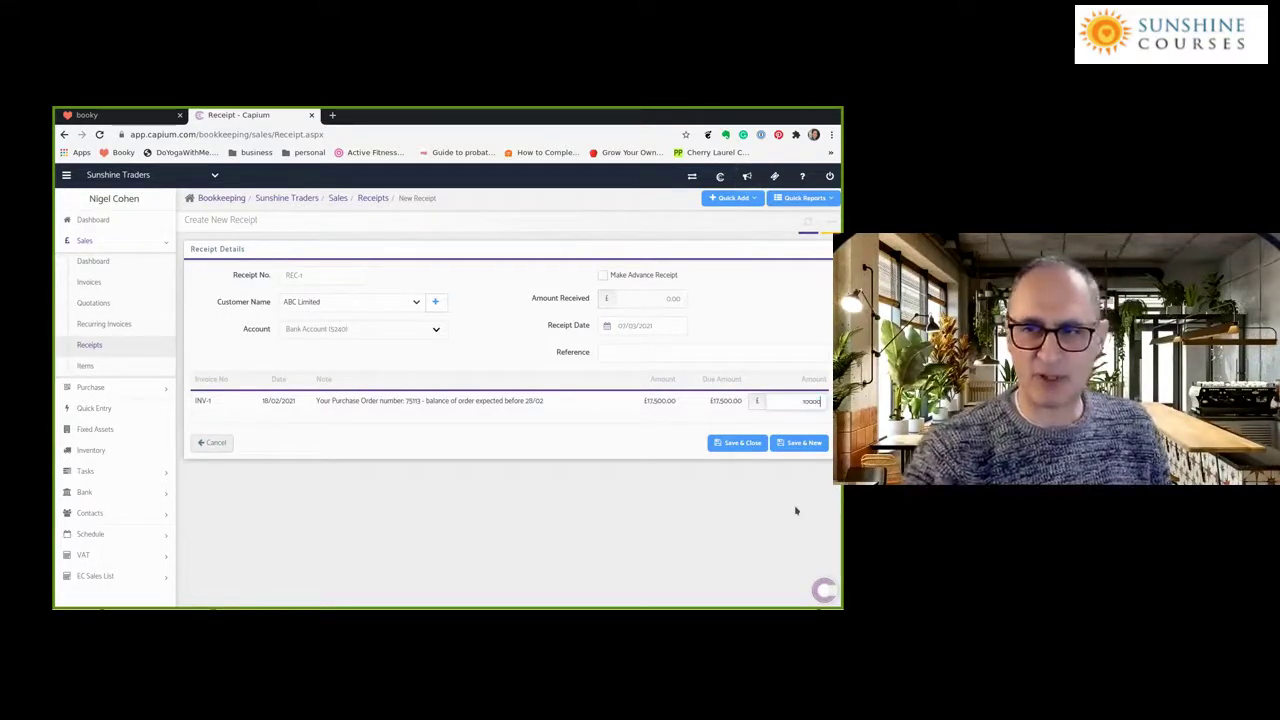
Set the receipt date to 25/02/2021 and save the ABC Limited receipt, continuing with a new blank receipt
left_click(612, 452)
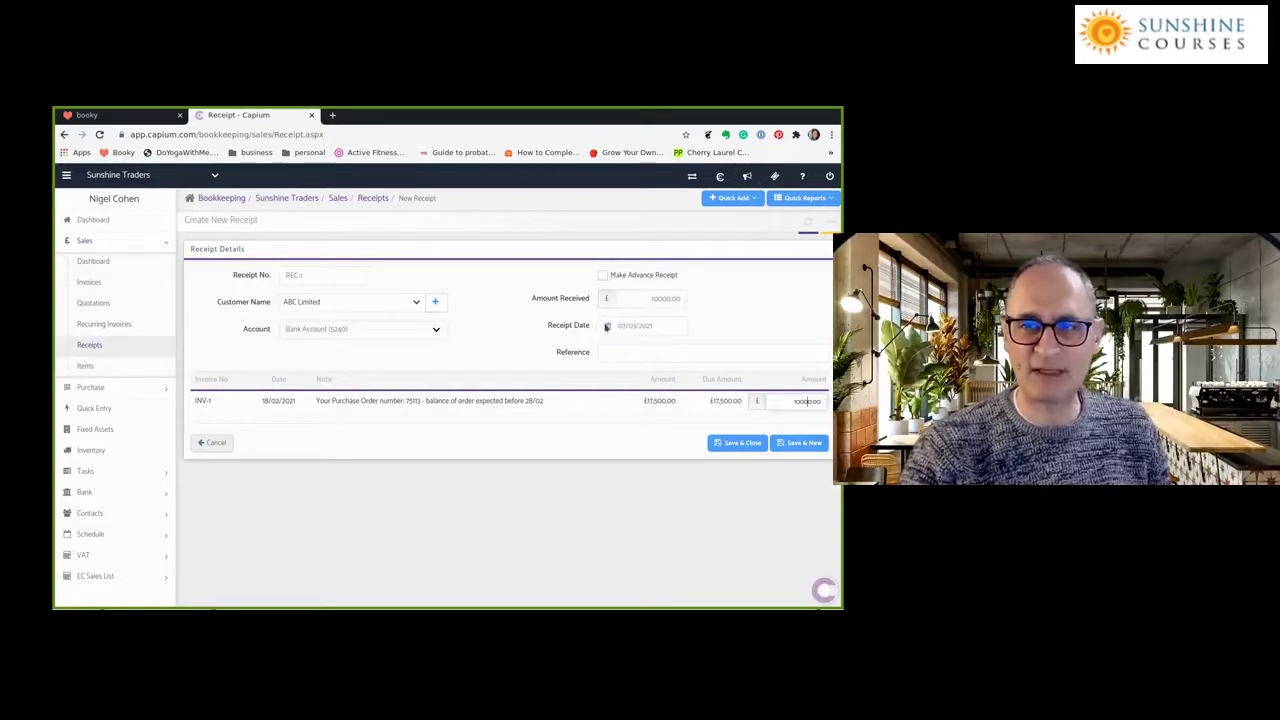
left_click(607, 326)
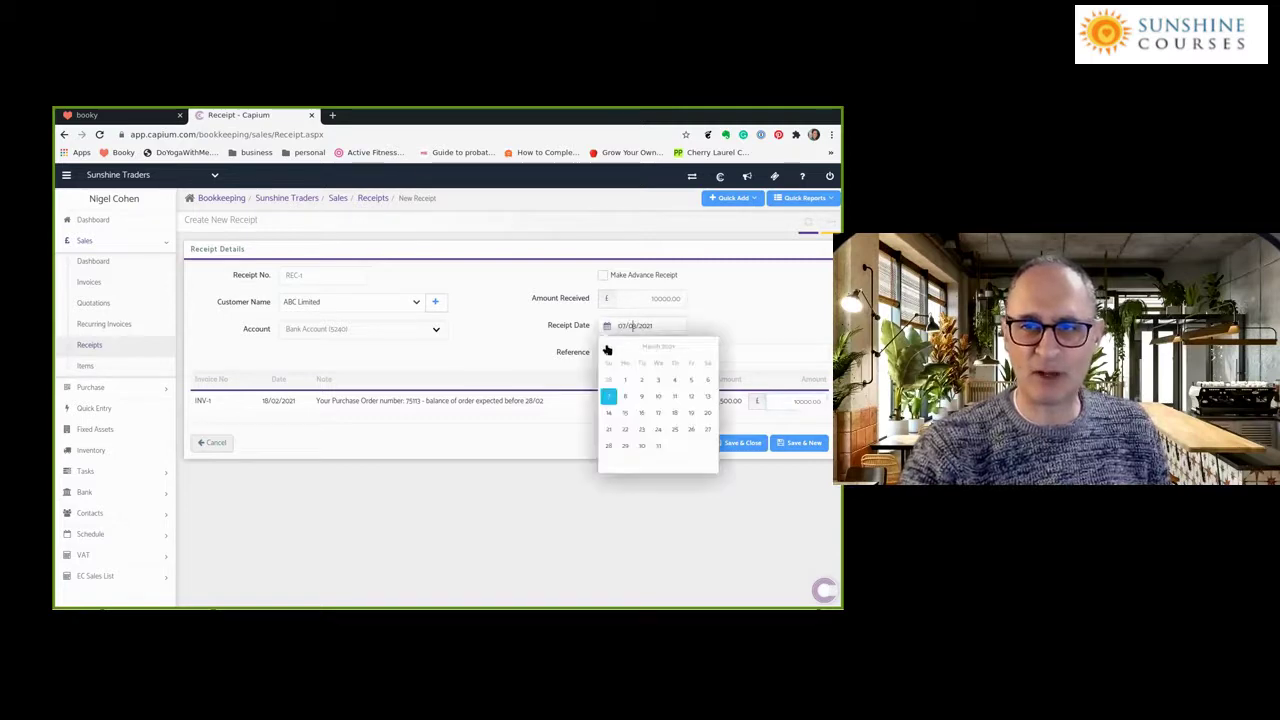
left_click(607, 348)
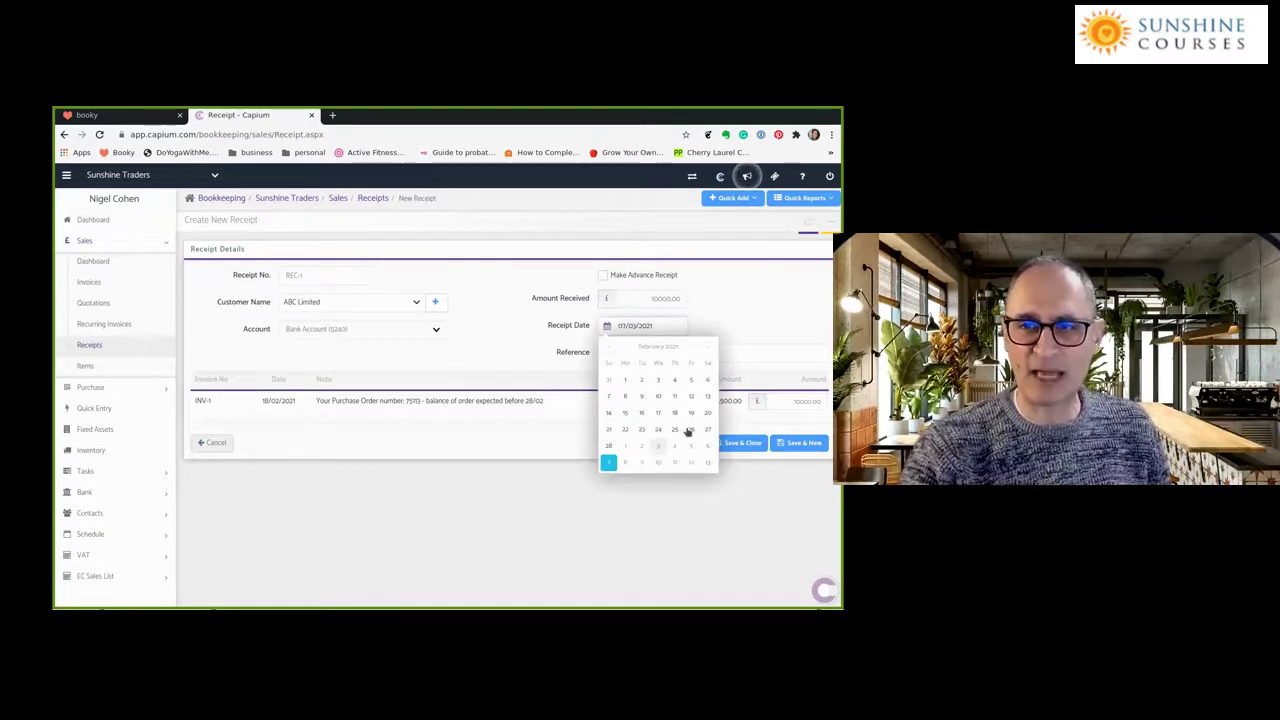
left_click(674, 429)
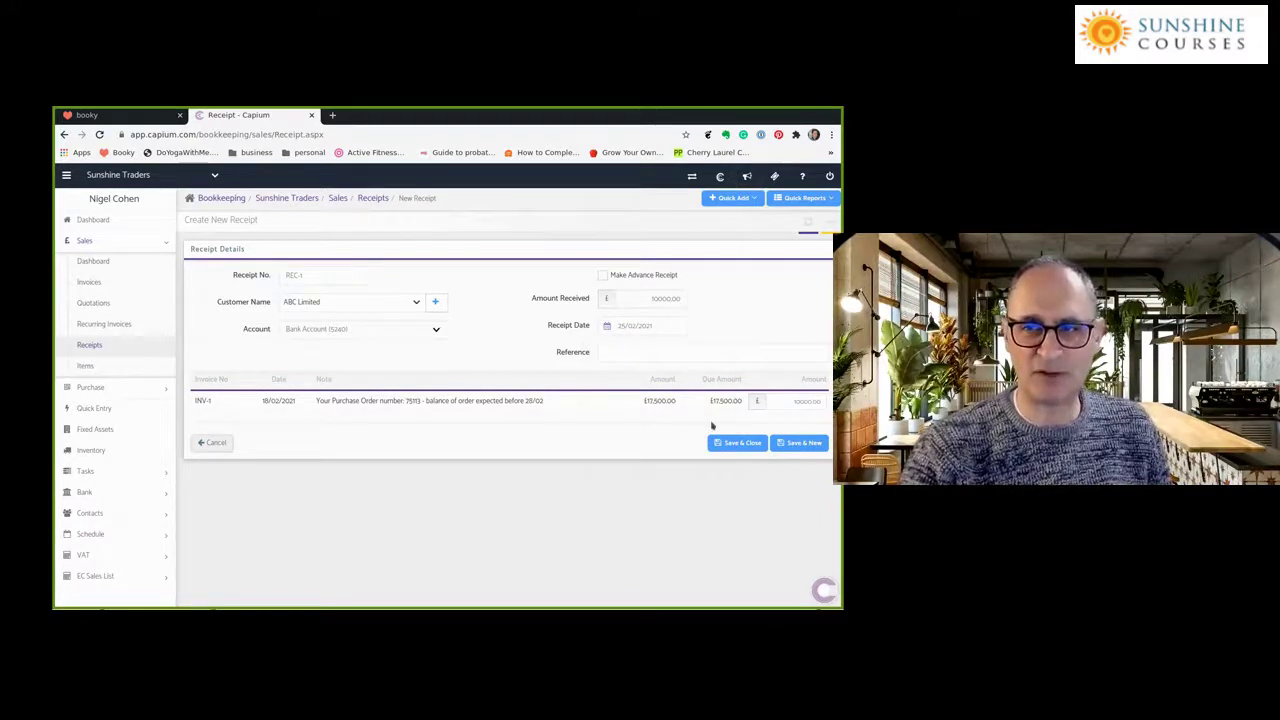
left_click(795, 443)
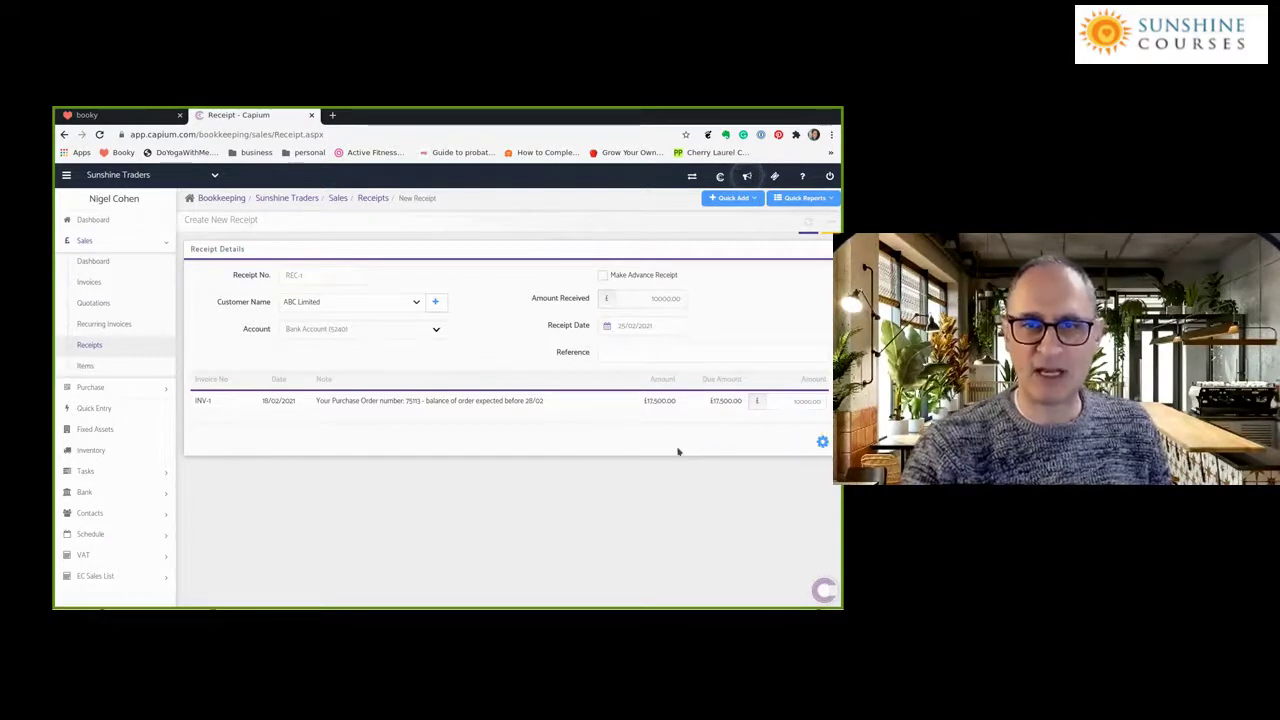
Record a receipt of 200 from Grants Traders against invoice INV-2, then save and close it
left_click(416, 301)
left_click(320, 357)
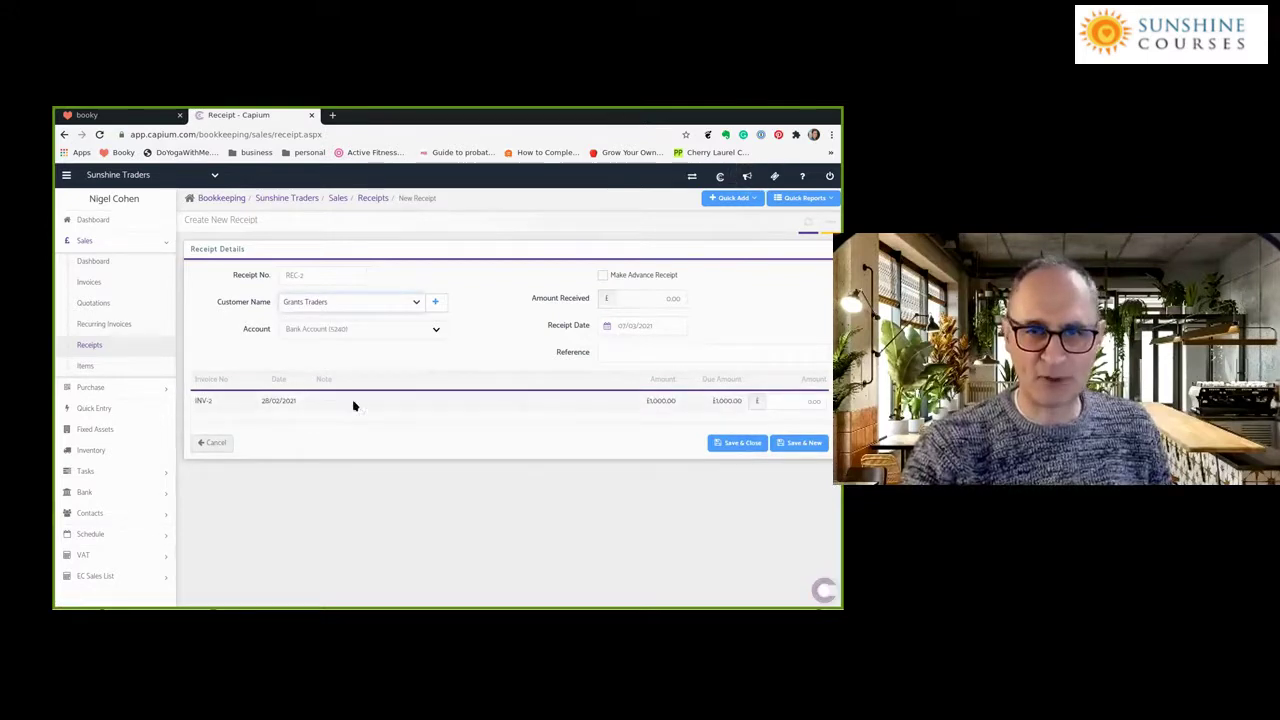
left_click(812, 400)
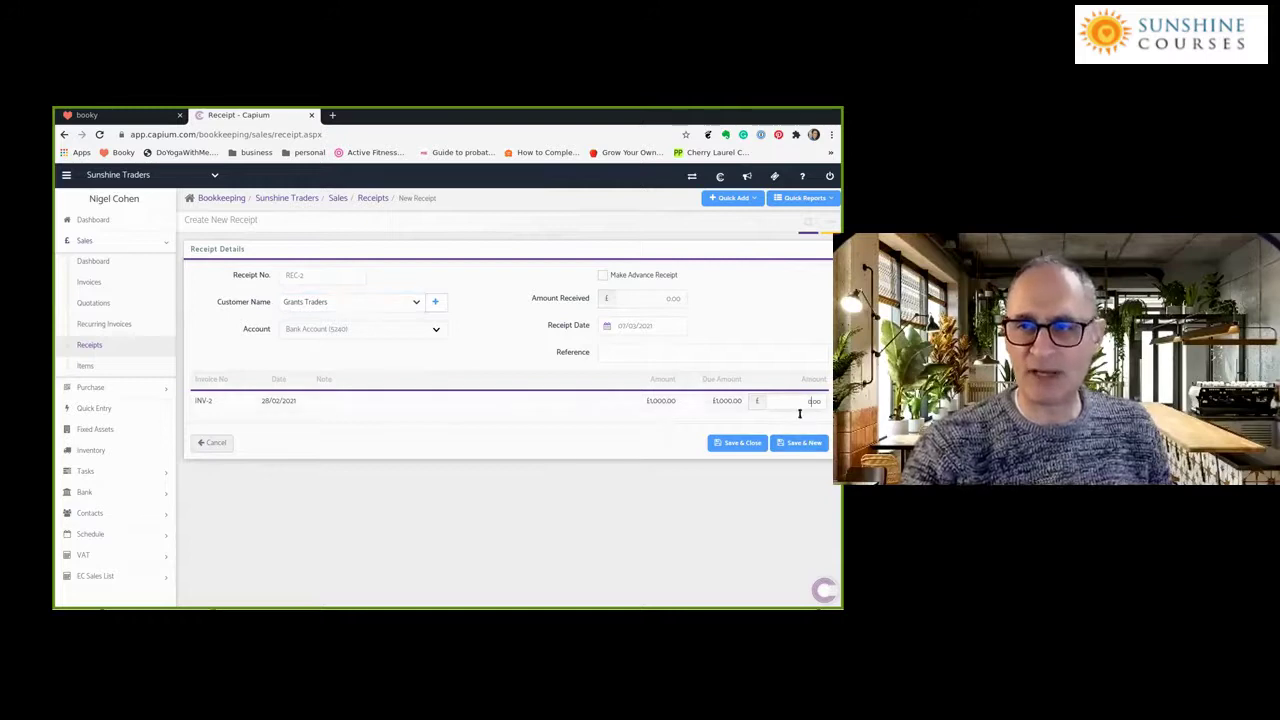
type("300")
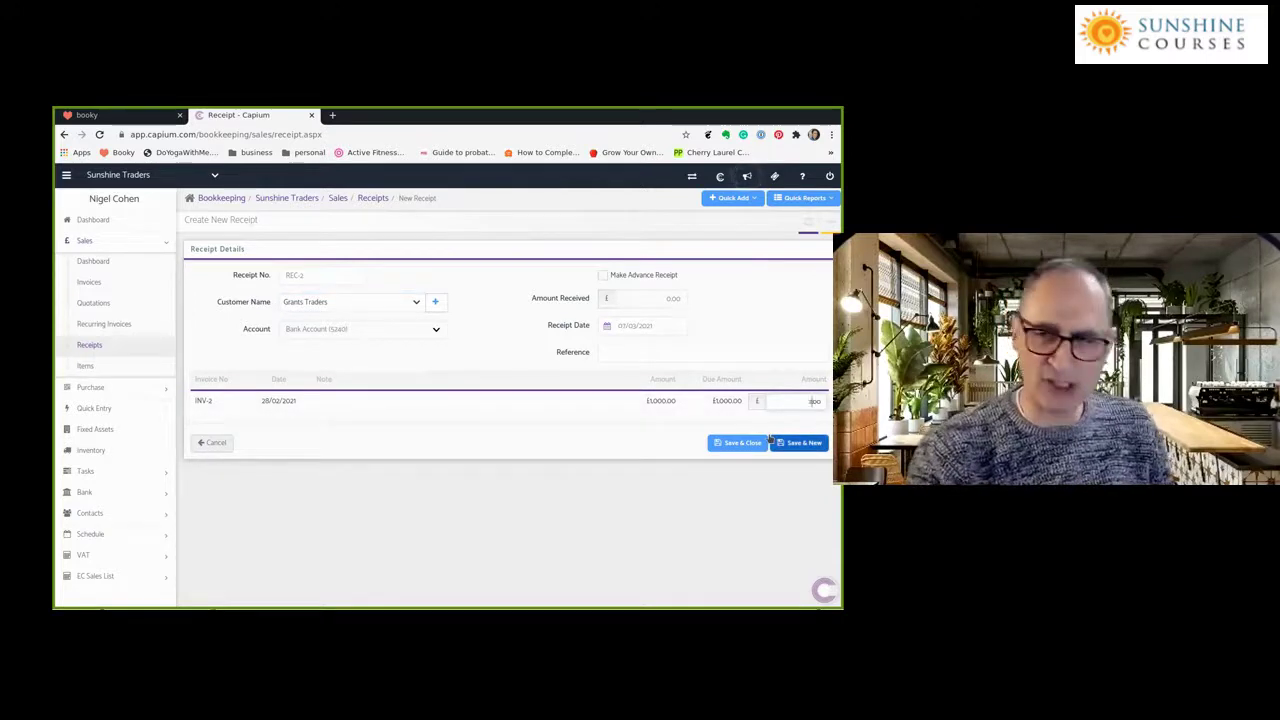
left_click(622, 430)
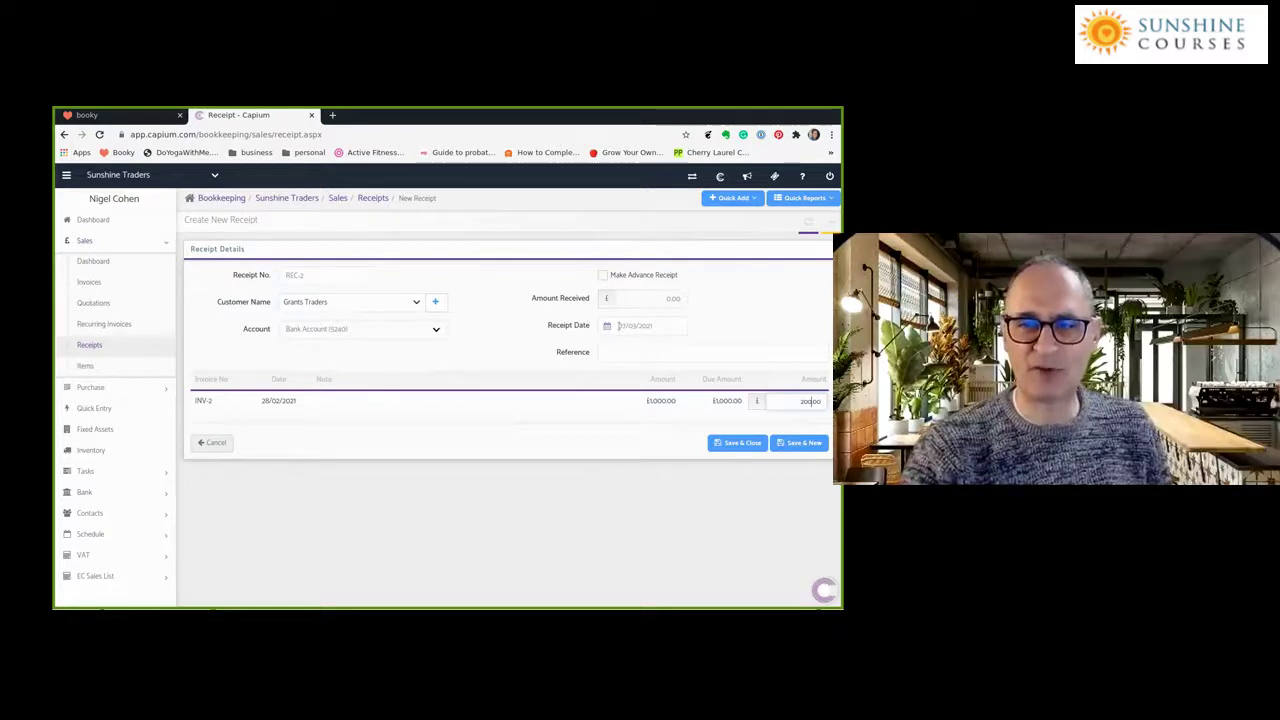
left_click(742, 444)
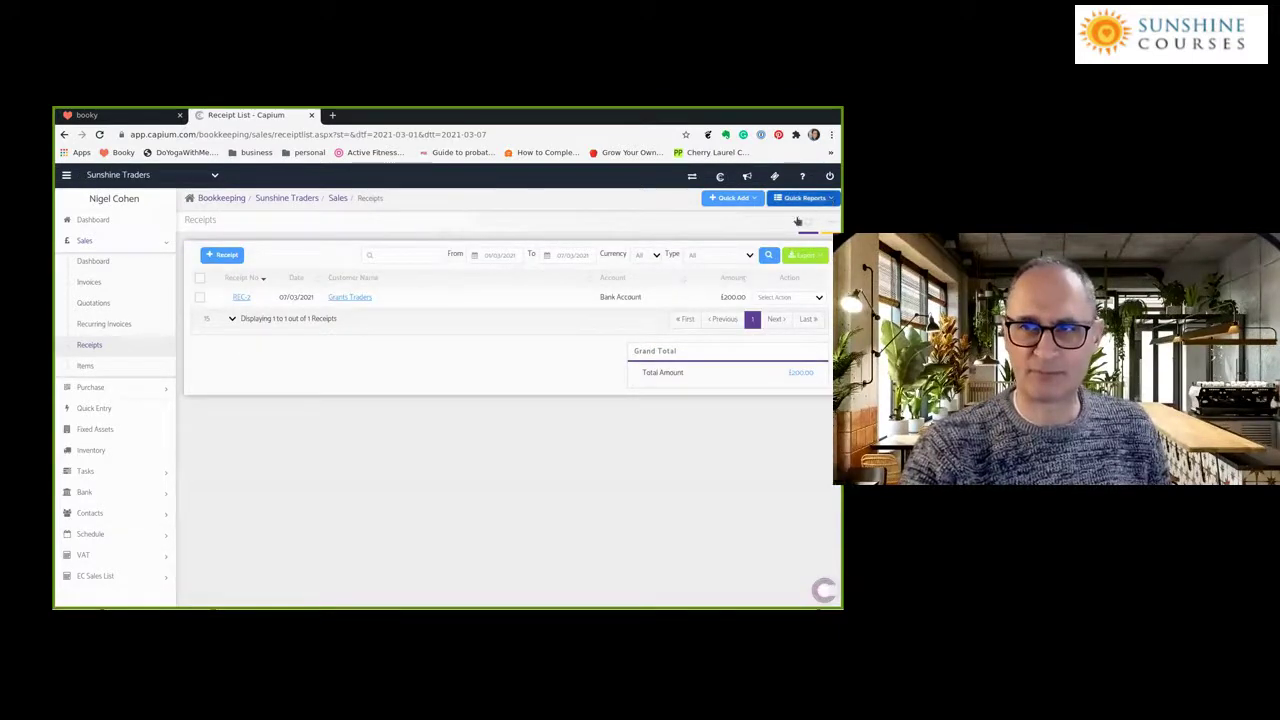
Open the Profit & Loss report and examine turnover, expenses and the net result after the receipts
left_click(818, 199)
left_click(793, 217)
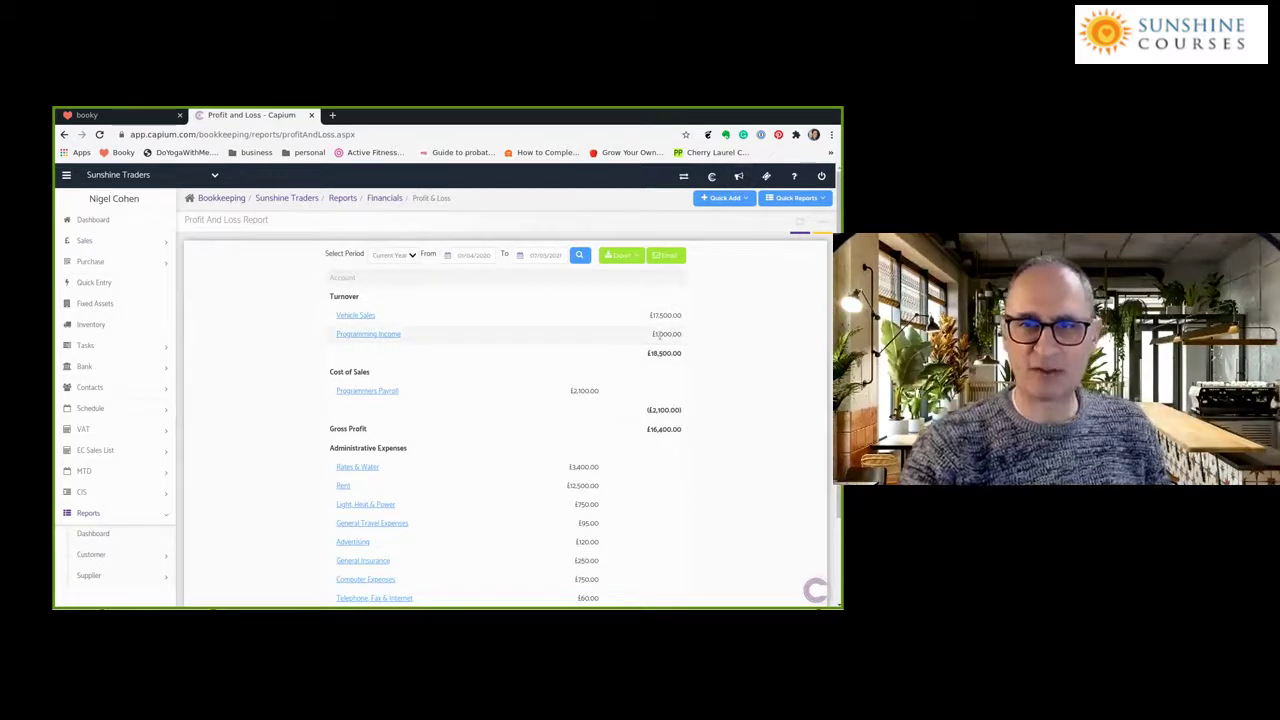
scroll(716, 386, "down", 2)
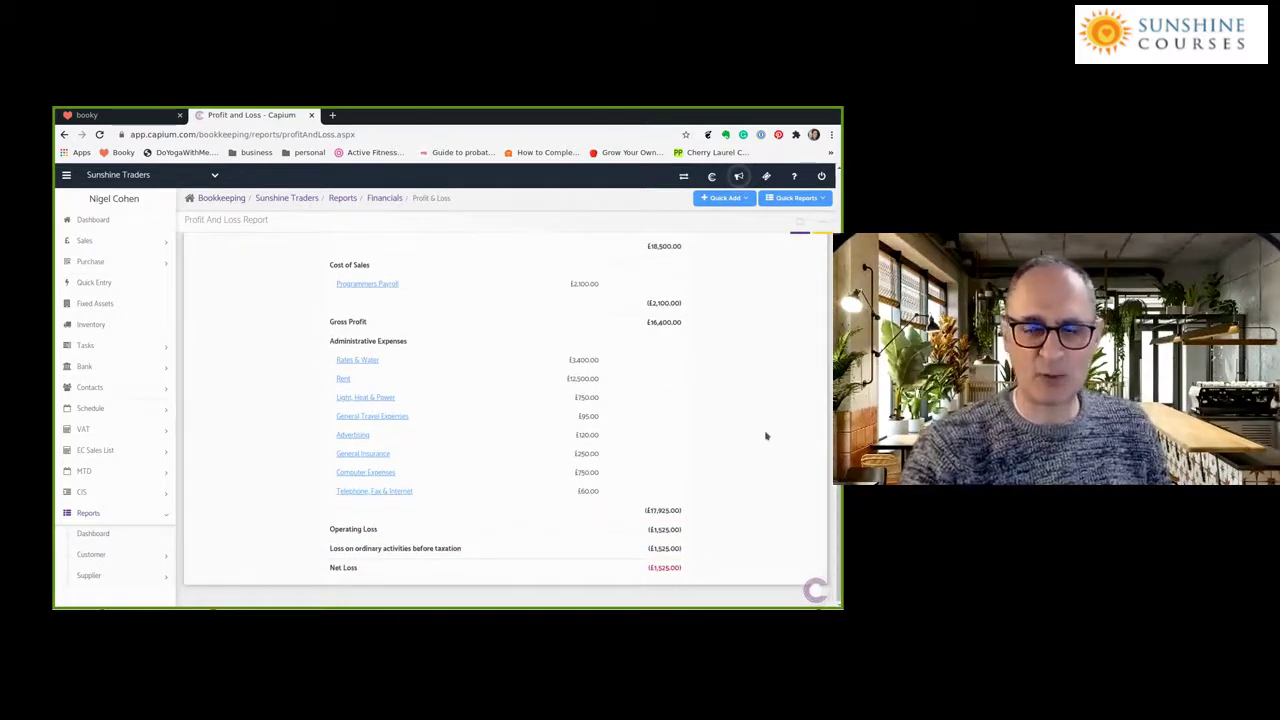
scroll(768, 434, "up", 2)
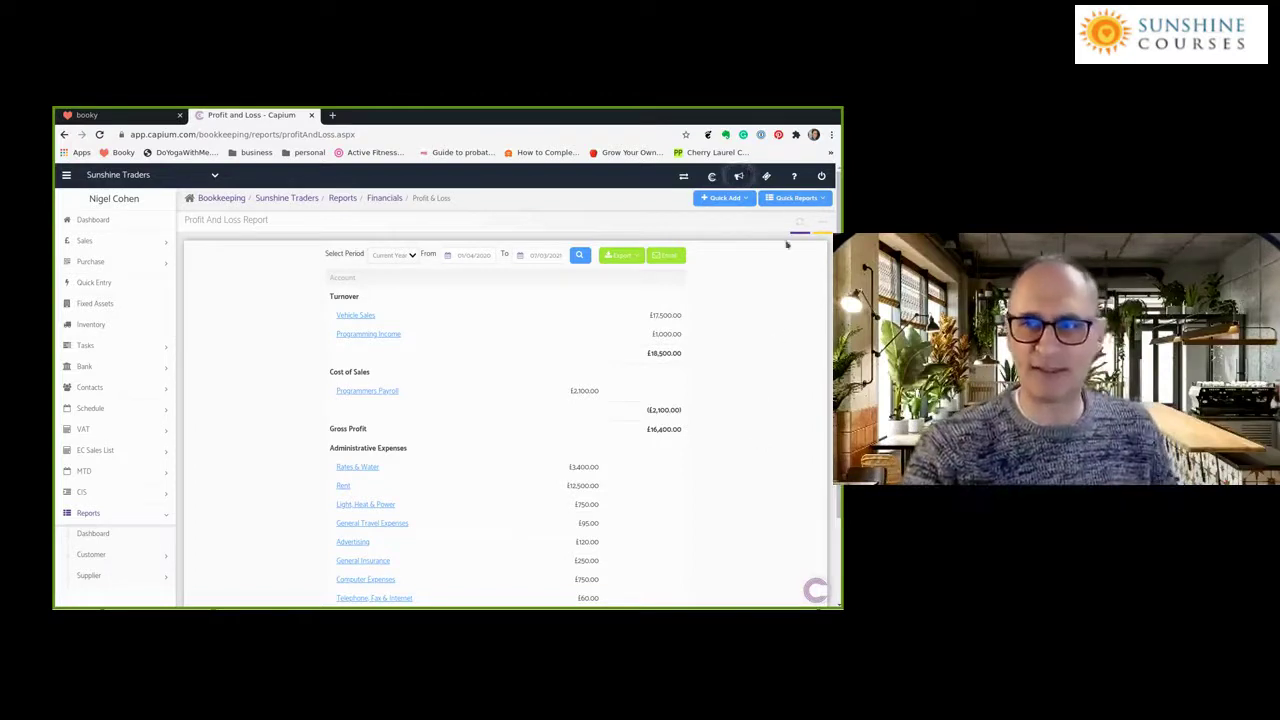
Open the Balance Sheet report and run it for the Last Month period
left_click(802, 200)
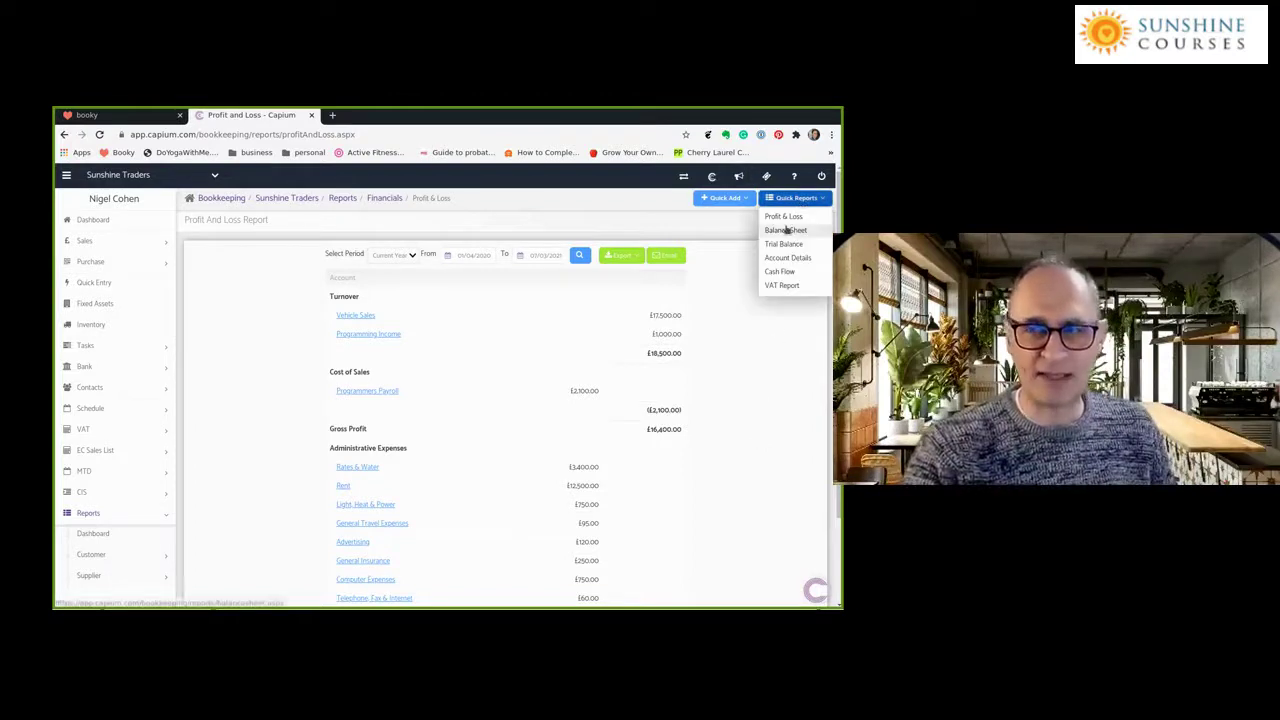
left_click(787, 230)
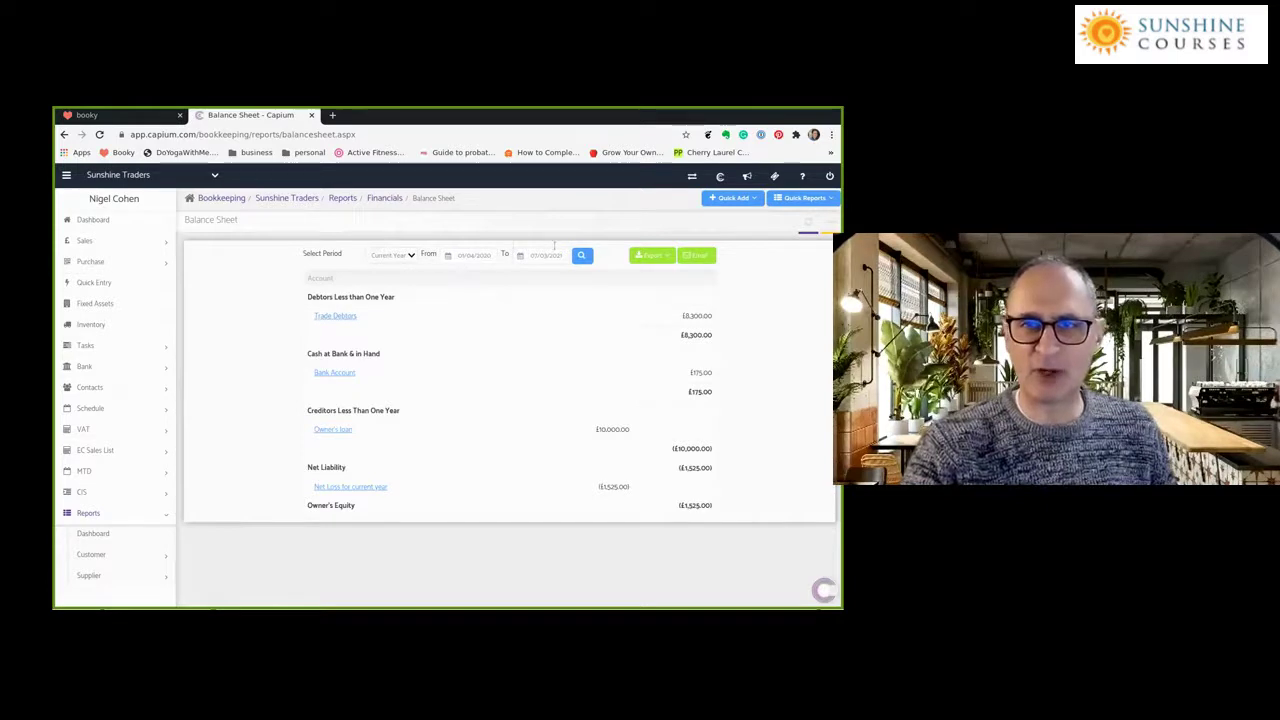
left_click(405, 255)
left_click(385, 291)
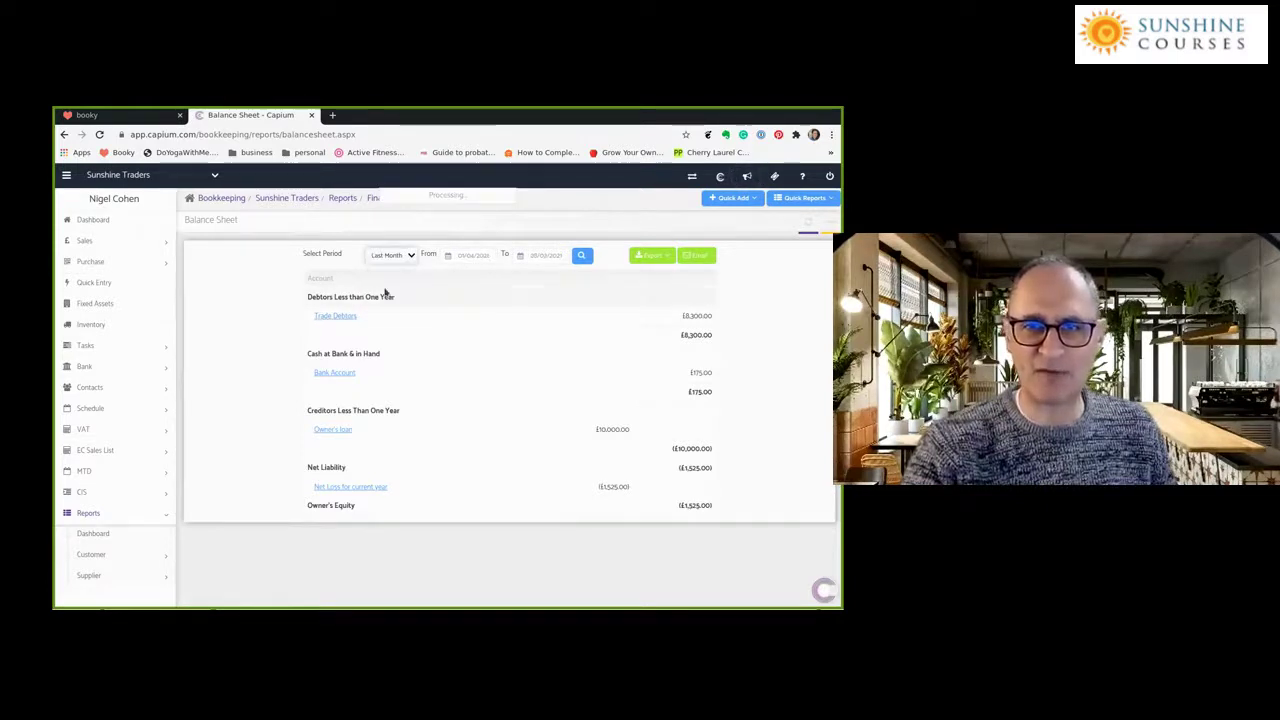
left_click(580, 256)
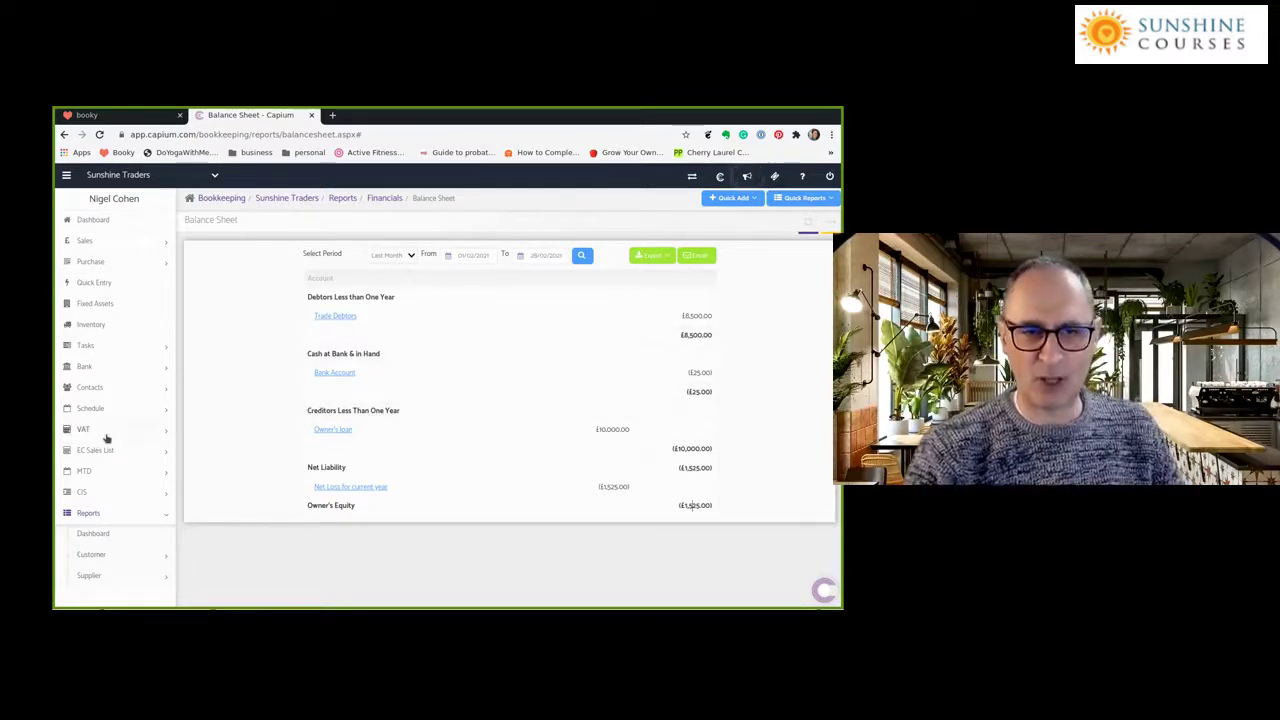
Open the customer Sales Report and run it for the Last Month period
scroll(95, 390, "down", 3)
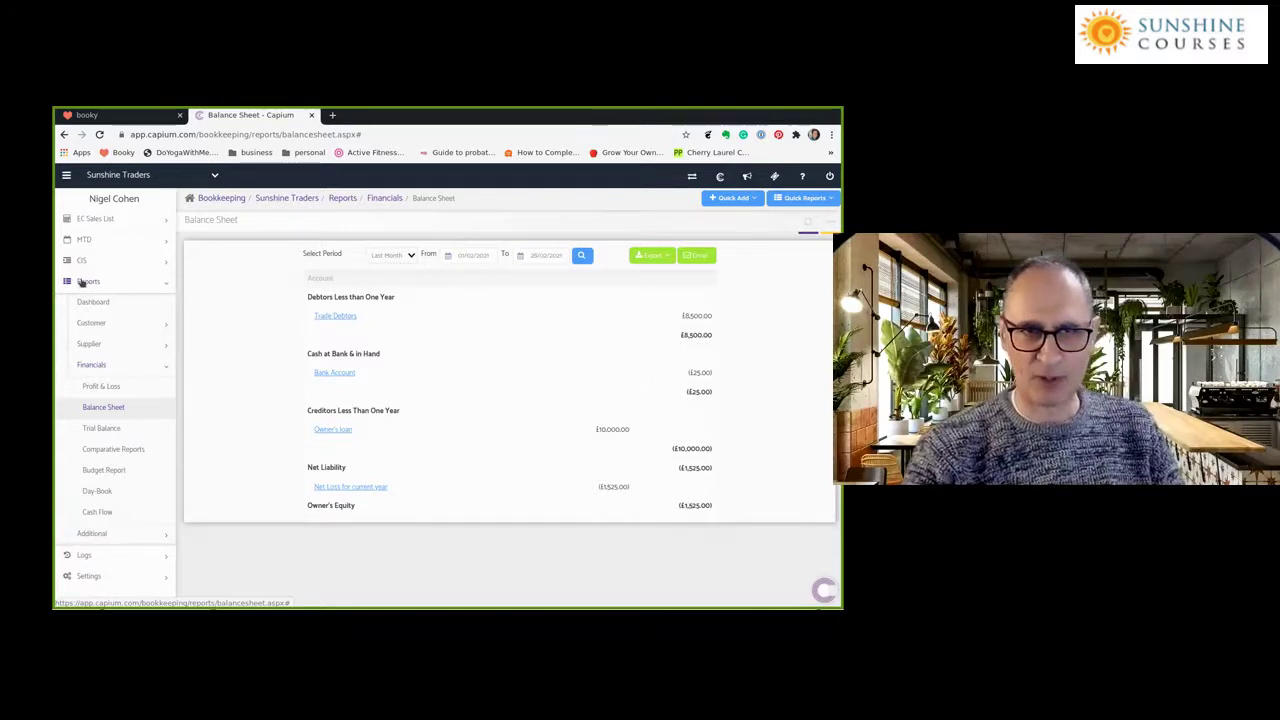
left_click(83, 282)
left_click(86, 281)
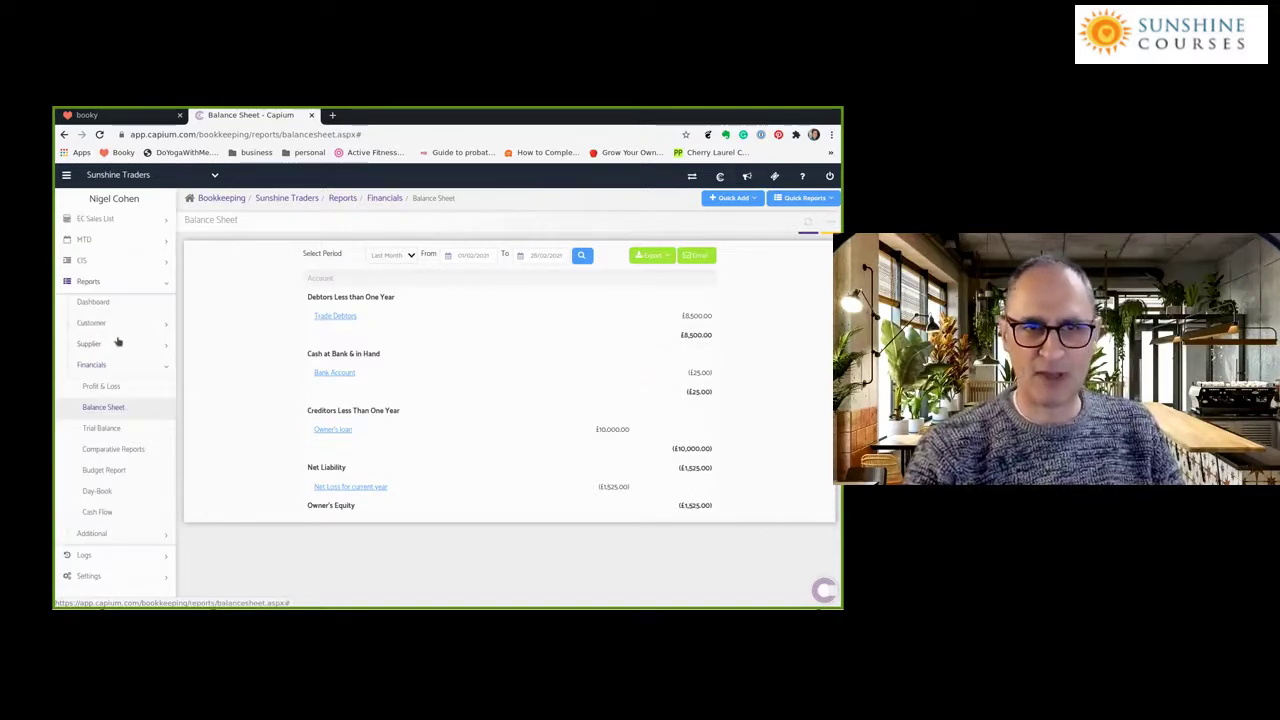
left_click(89, 322)
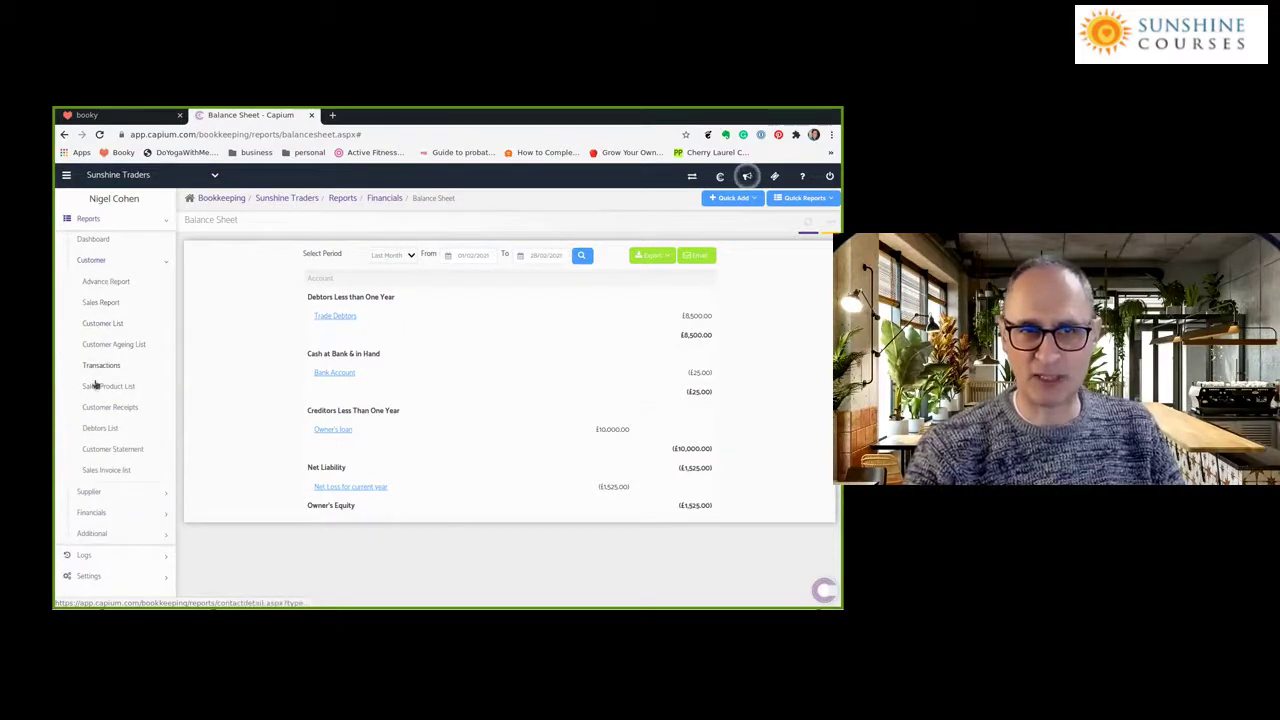
left_click(105, 303)
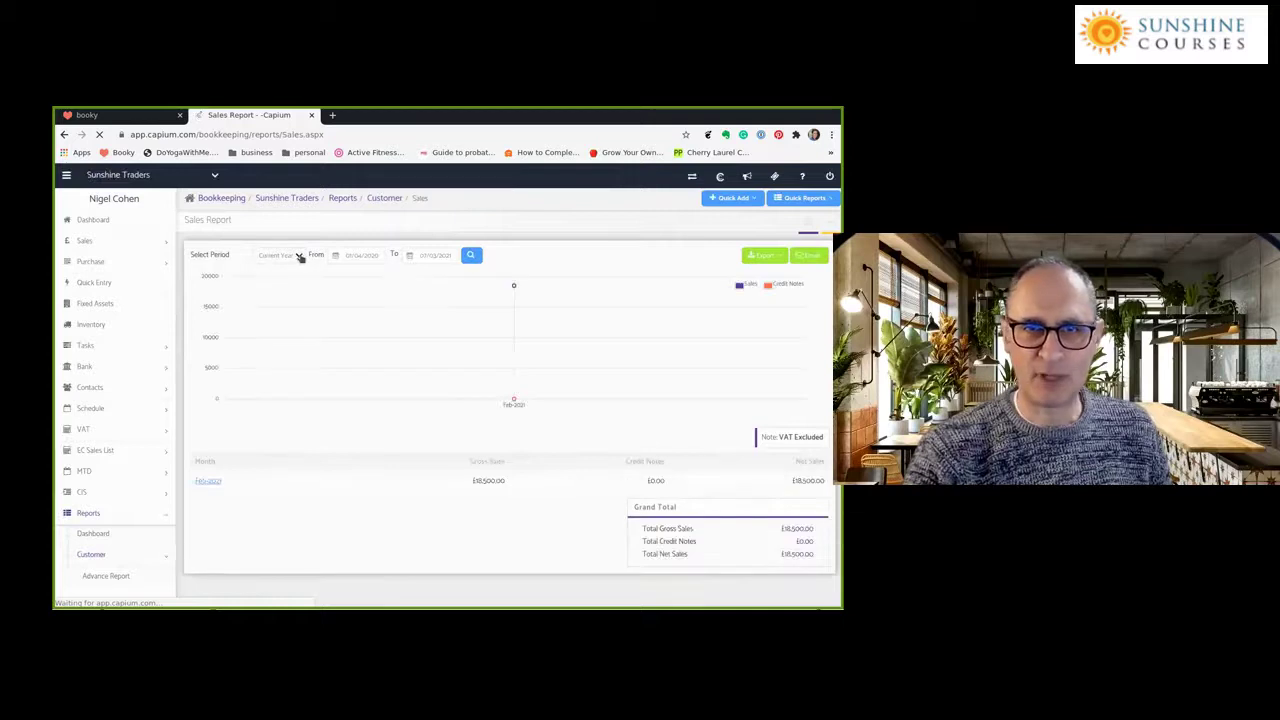
left_click(300, 257)
left_click(278, 289)
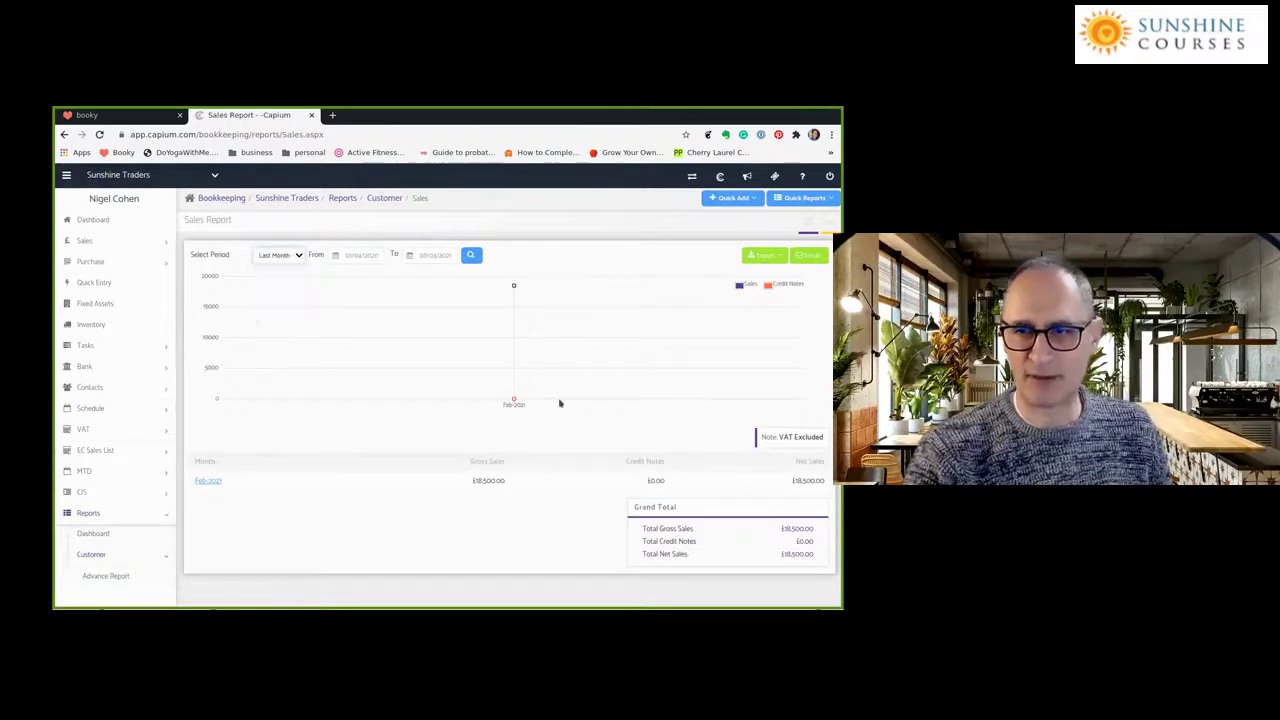
left_click(470, 254)
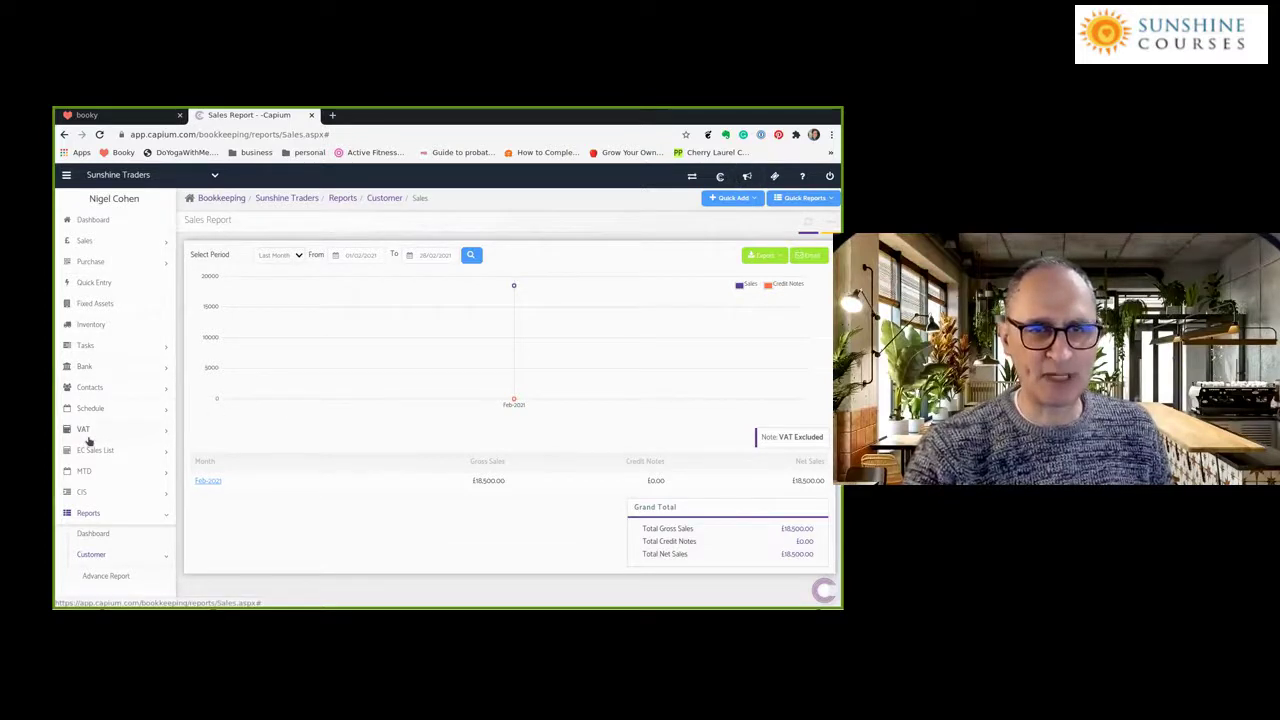
View the Customer List report, then open the Customer Ageing List report
scroll(113, 398, "down", 3)
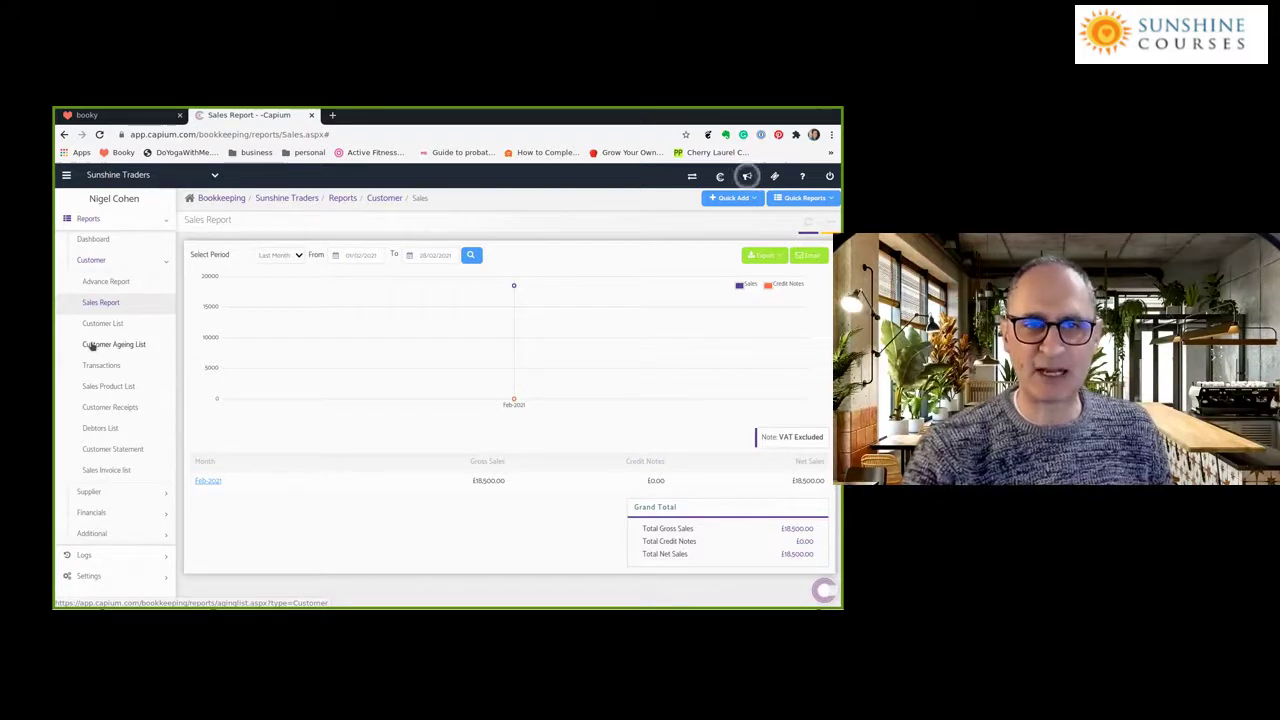
left_click(96, 324)
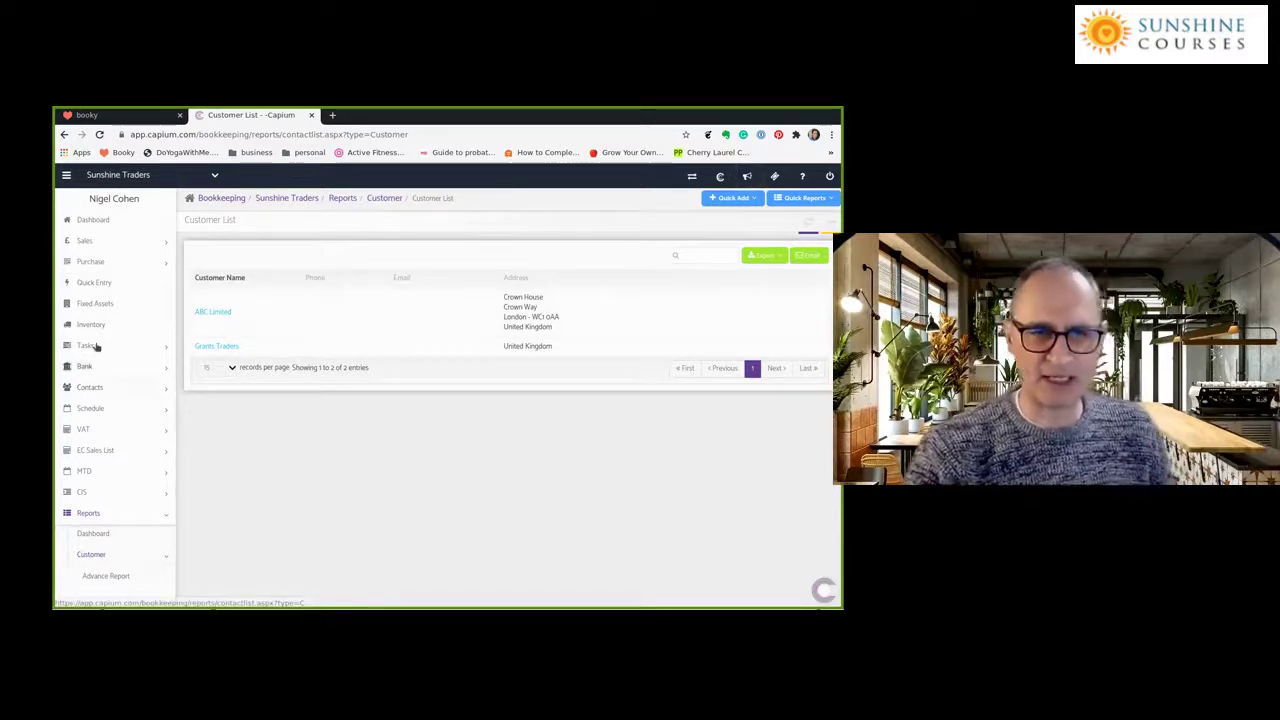
scroll(115, 452, "down", 1)
scroll(115, 452, "down", 2)
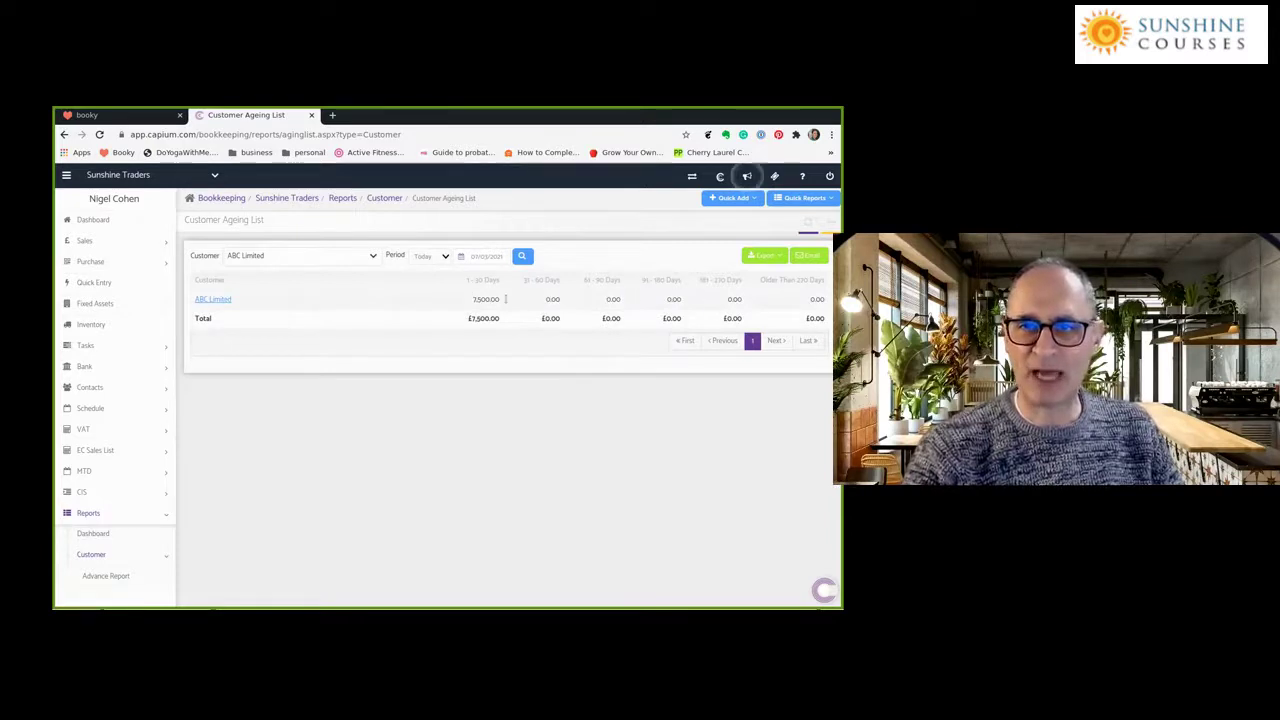
Show the ageing list for Grants Traders, then for all customers
left_click(371, 257)
left_click(264, 330)
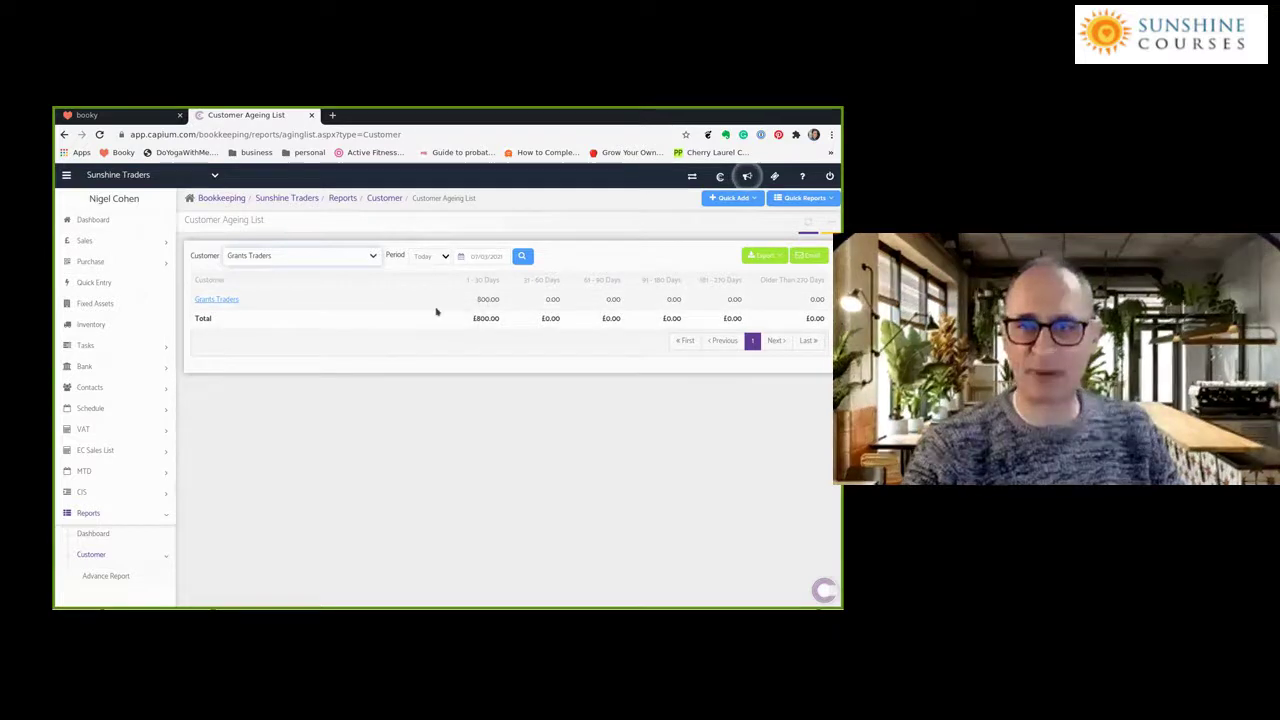
left_click(380, 259)
left_click(226, 292)
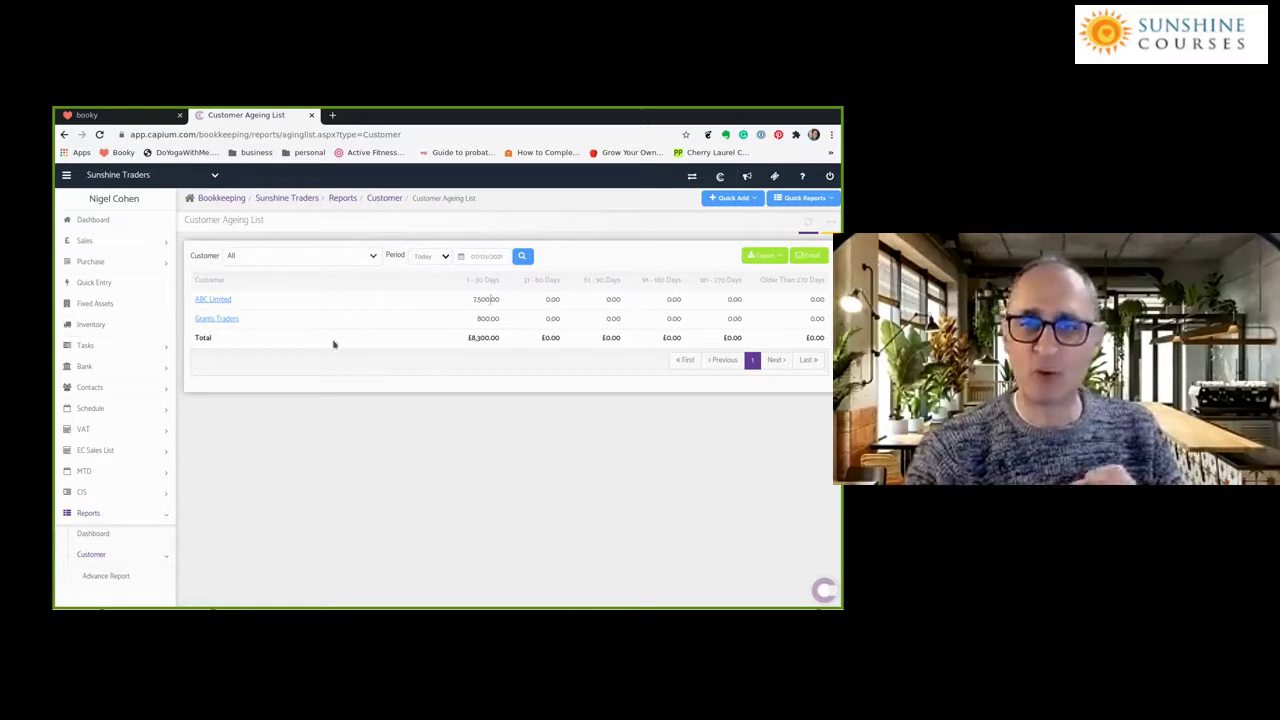
Open ABC Limited's contact details from the ageing list and list its transactions starting from 01/02/2021
left_click(218, 300)
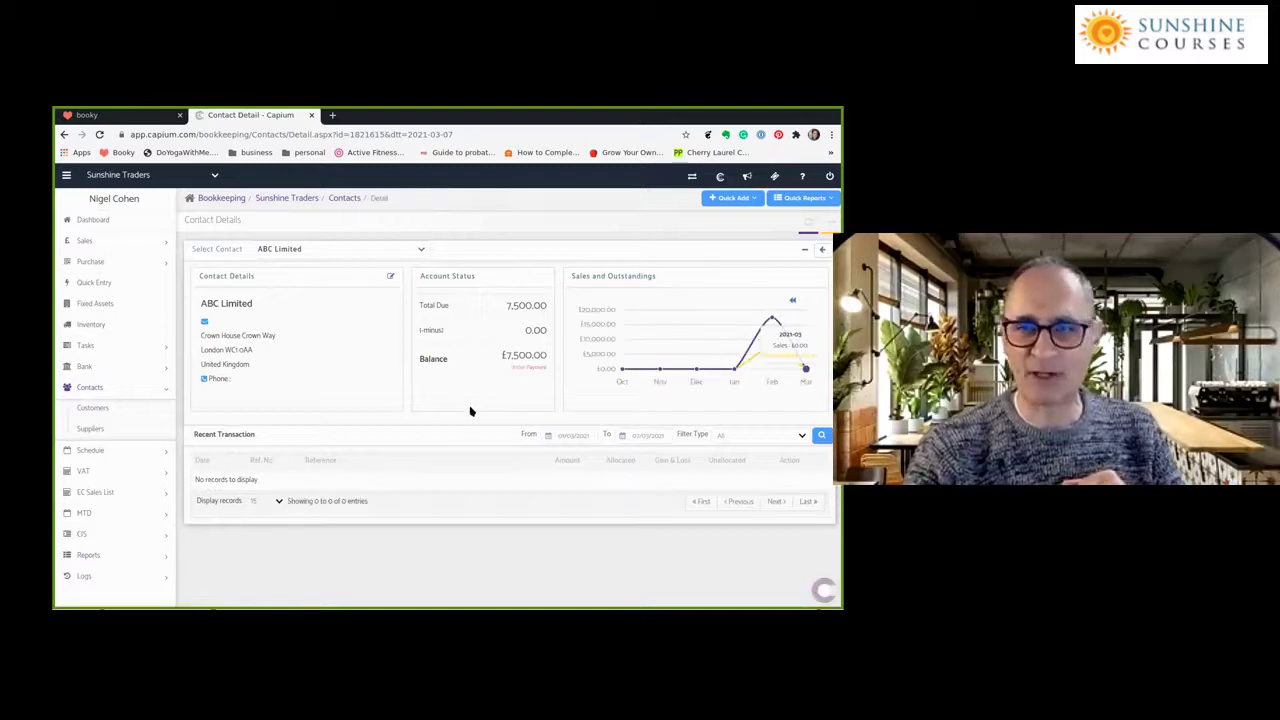
left_click(560, 436)
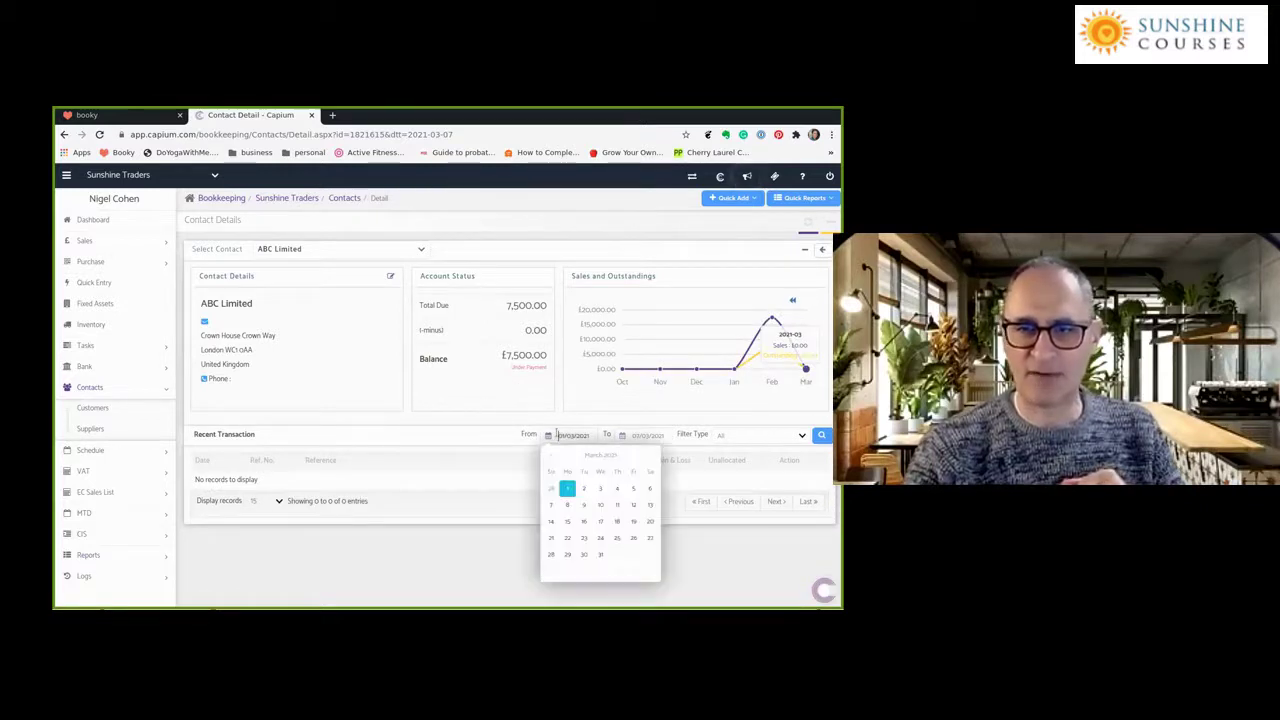
left_click(552, 464)
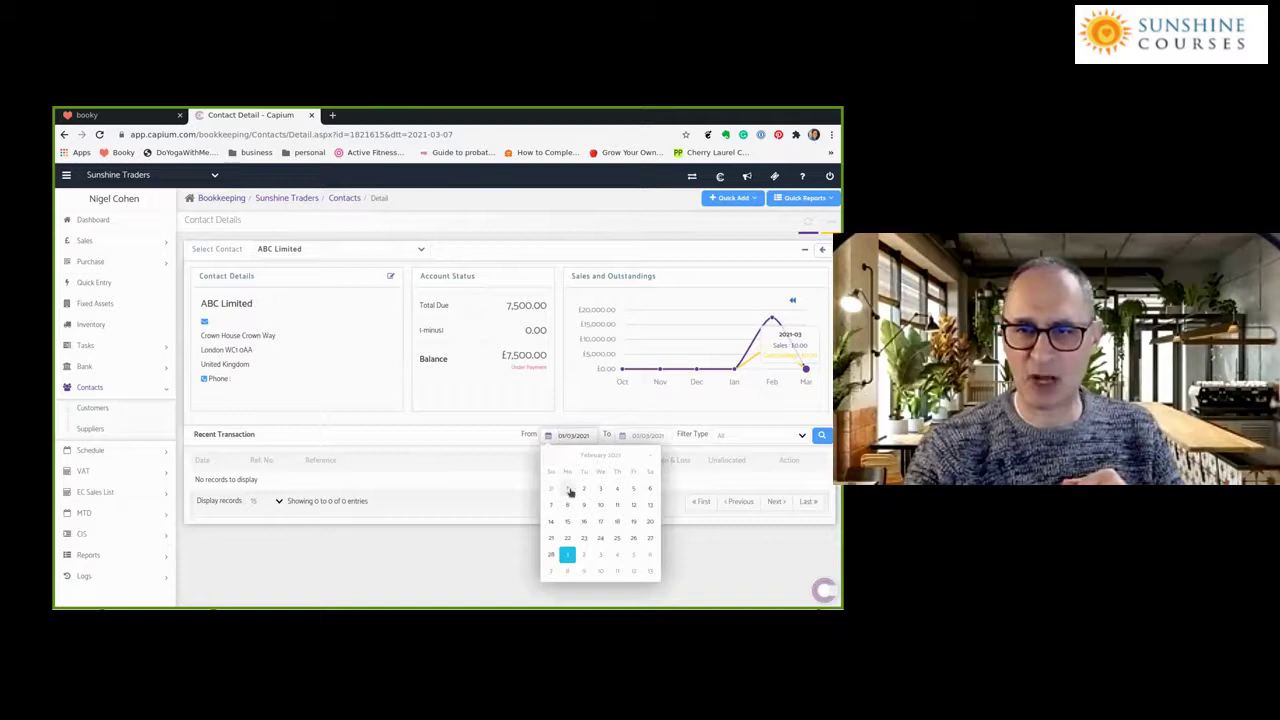
left_click(567, 489)
left_click(821, 435)
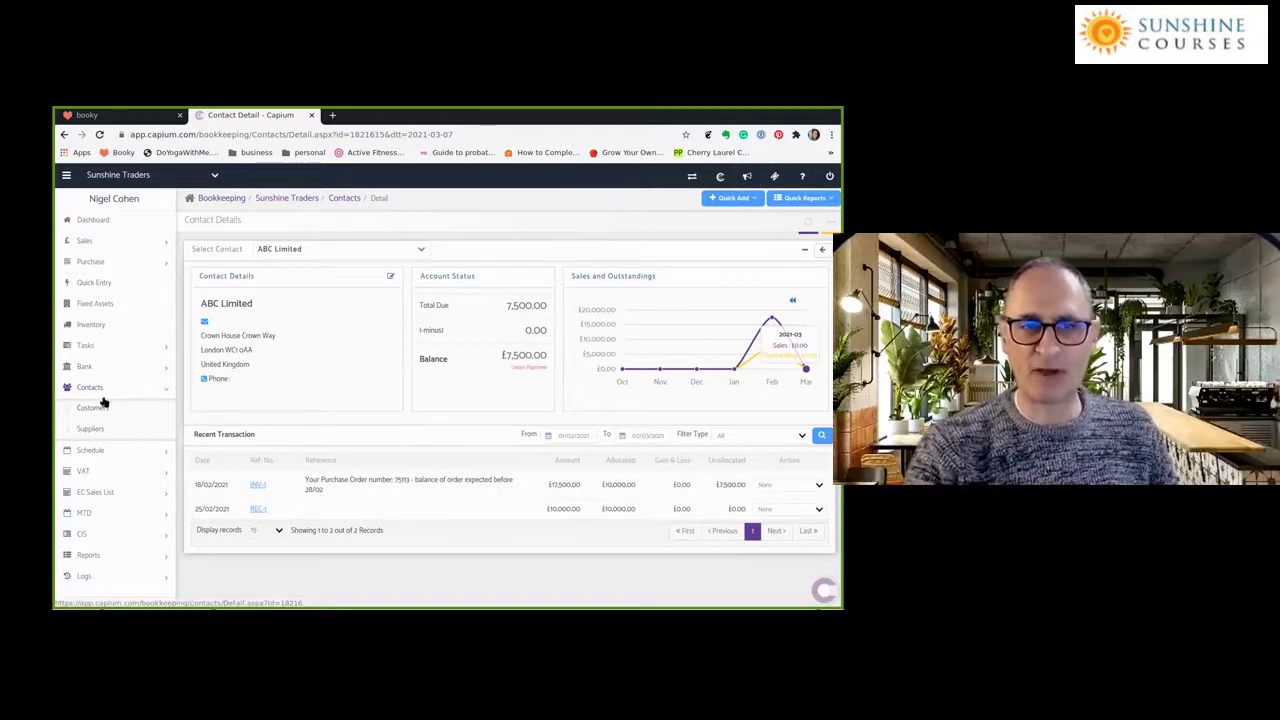
Open the Customer Statement report for ABC Limited and show all periods
scroll(118, 452, "down", 1)
left_click(80, 533)
scroll(110, 447, "down", 5)
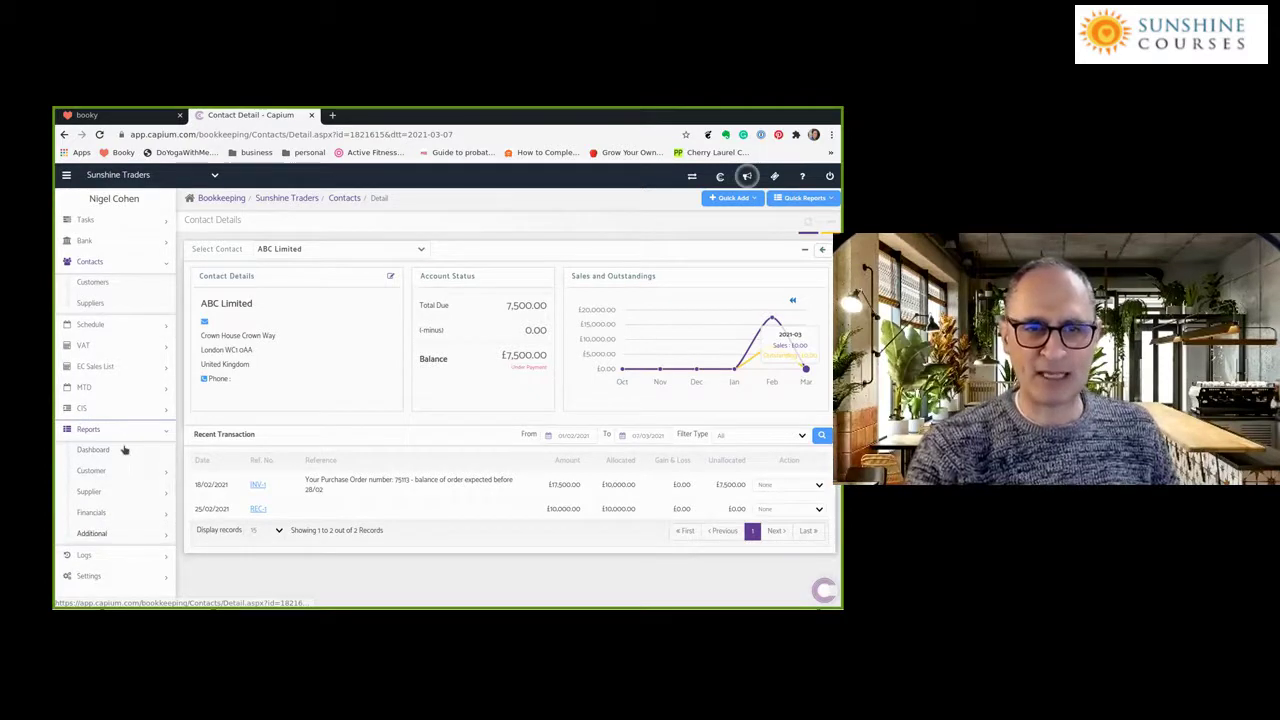
left_click(118, 470)
left_click(124, 449)
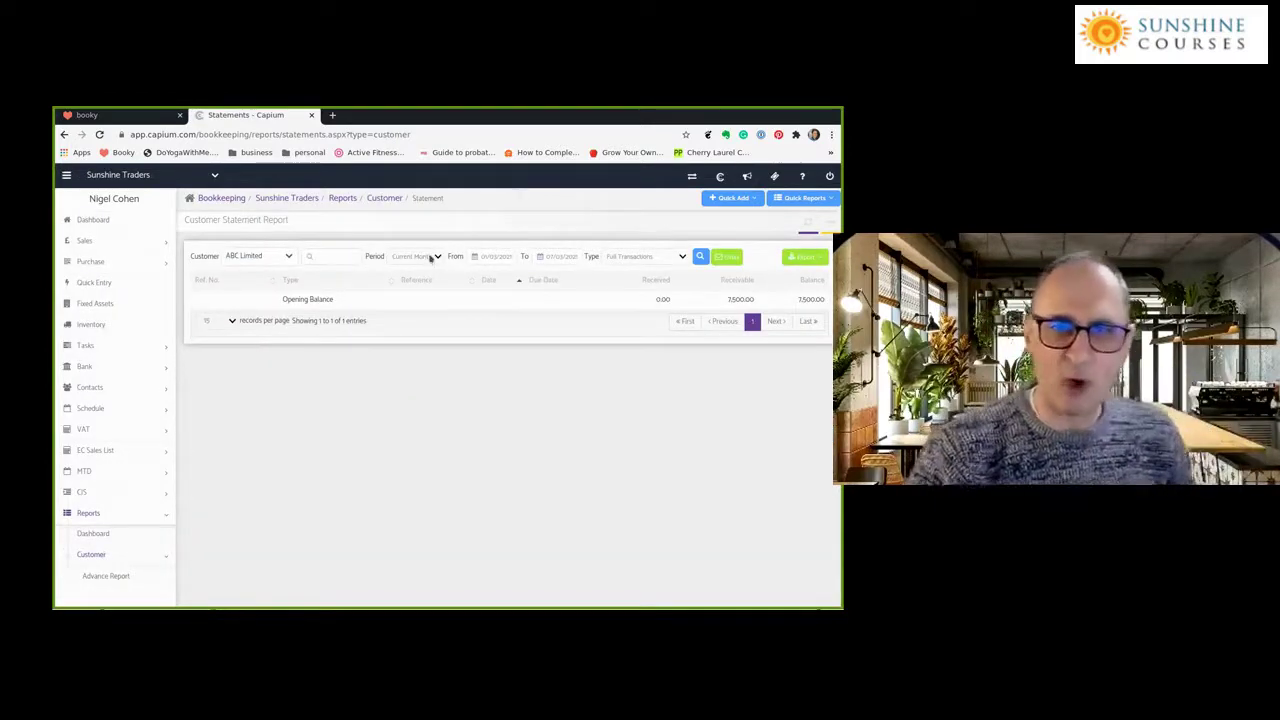
left_click(431, 257)
left_click(415, 315)
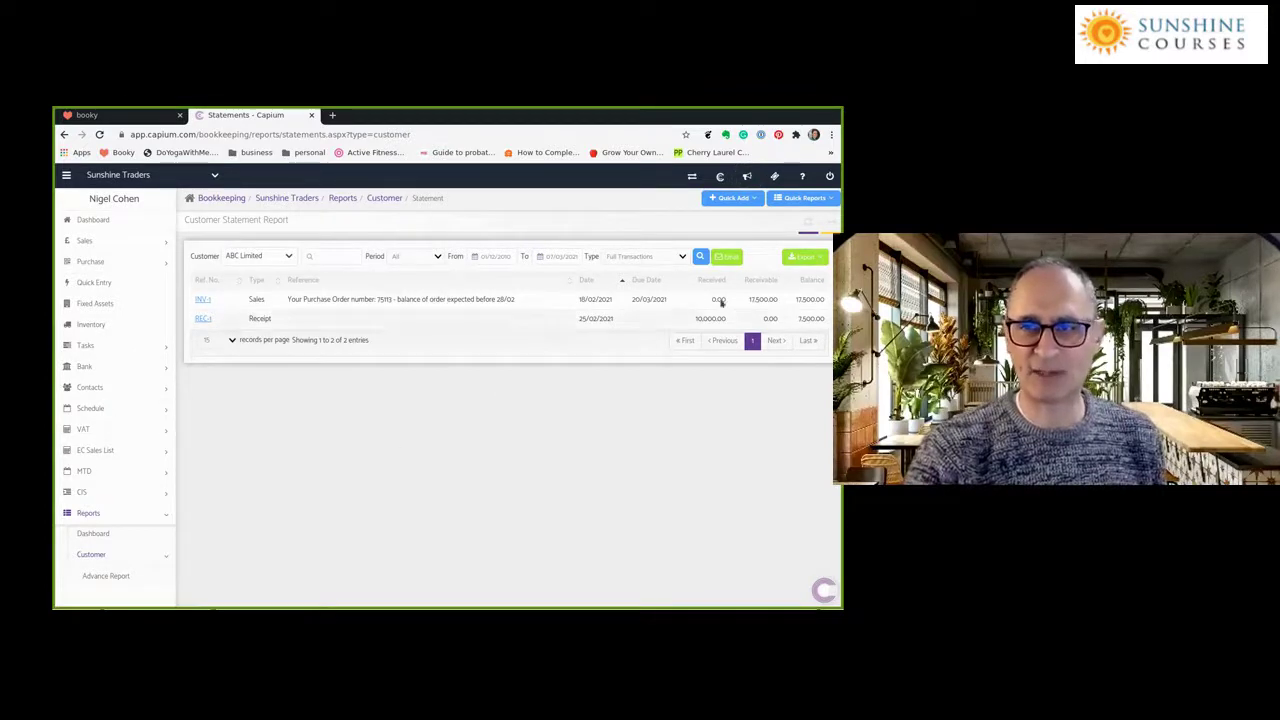
Export ABC Limited's customer statement as a PDF
left_click(821, 258)
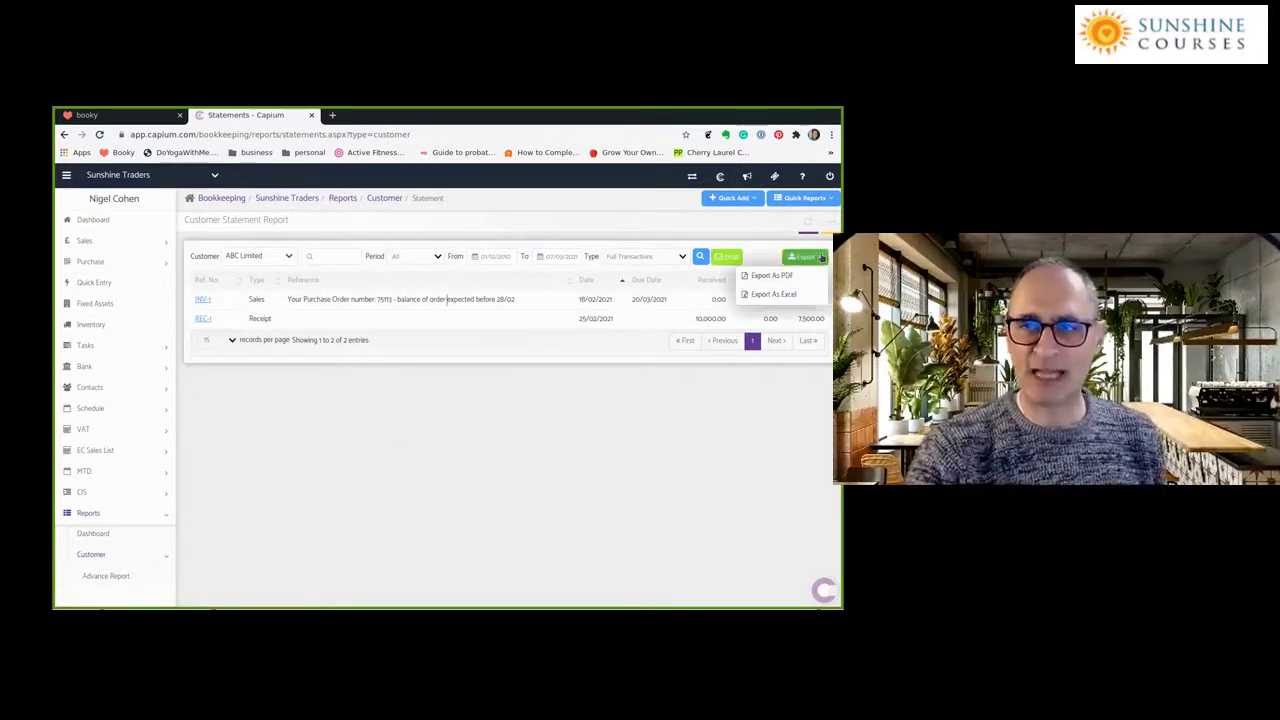
left_click(762, 280)
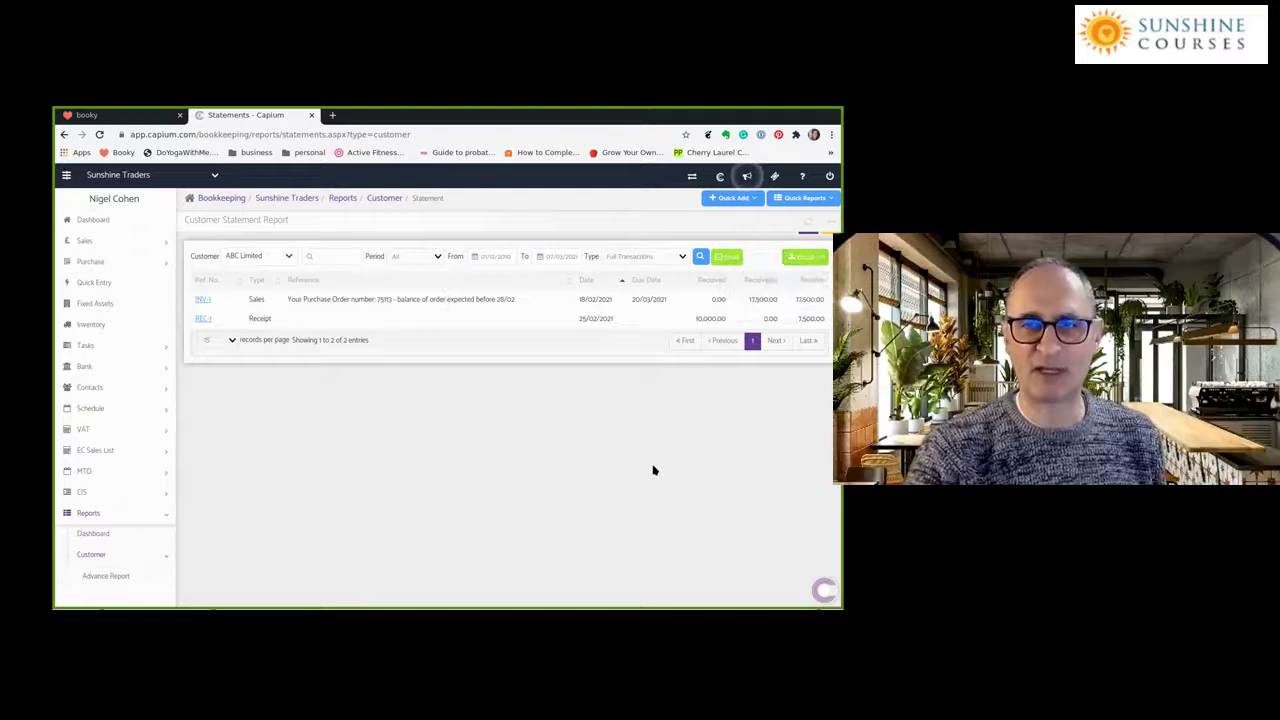
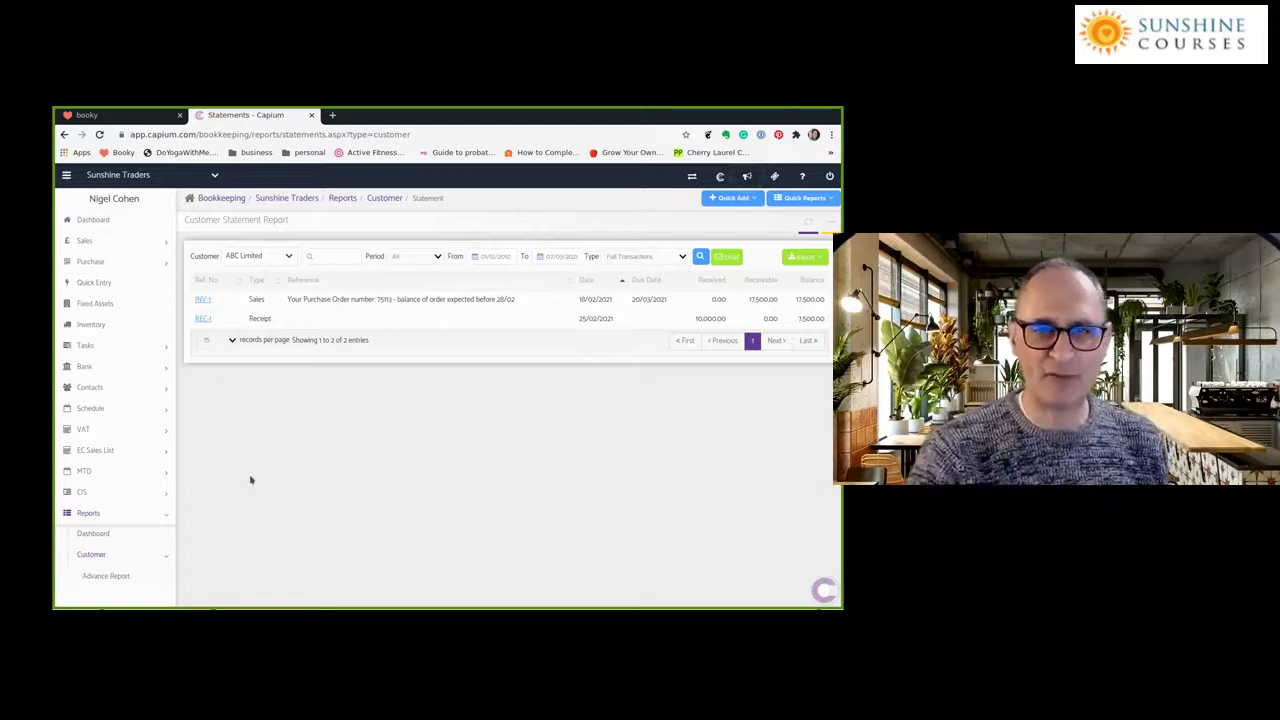
Open the sales invoices list and show the invoices dated from 01/02/2021
left_click(86, 242)
left_click(87, 283)
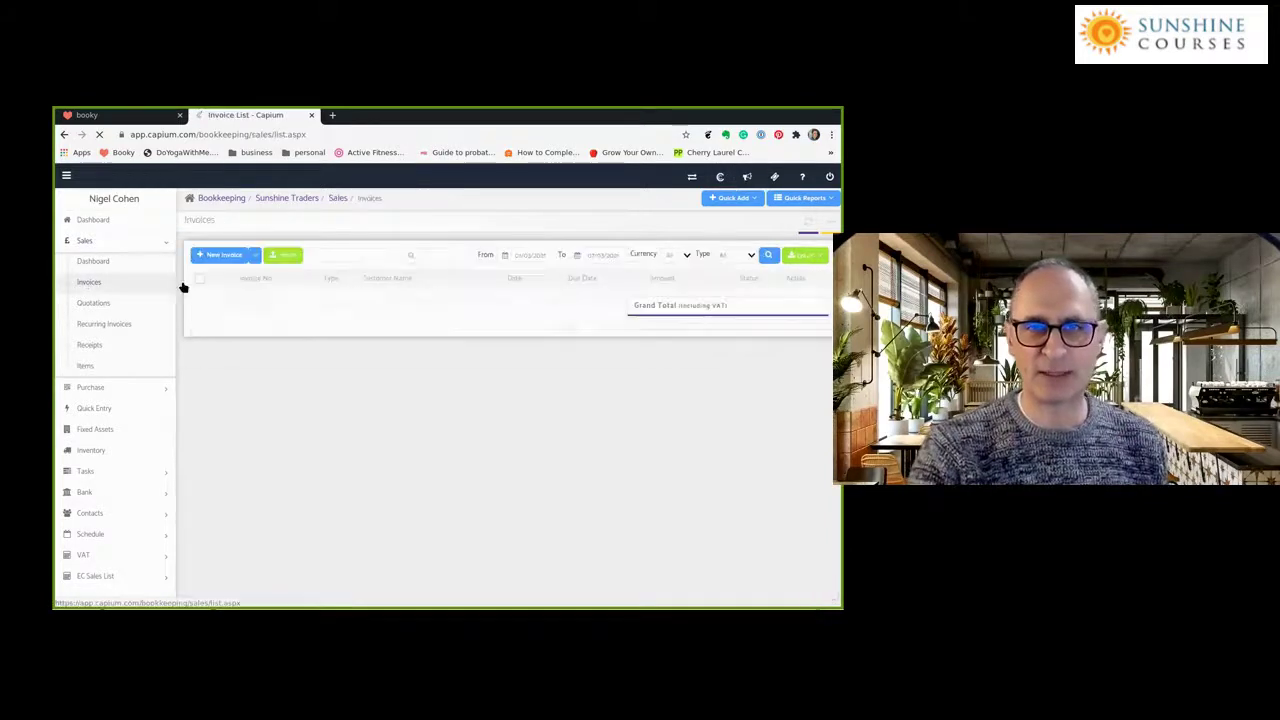
left_click(523, 255)
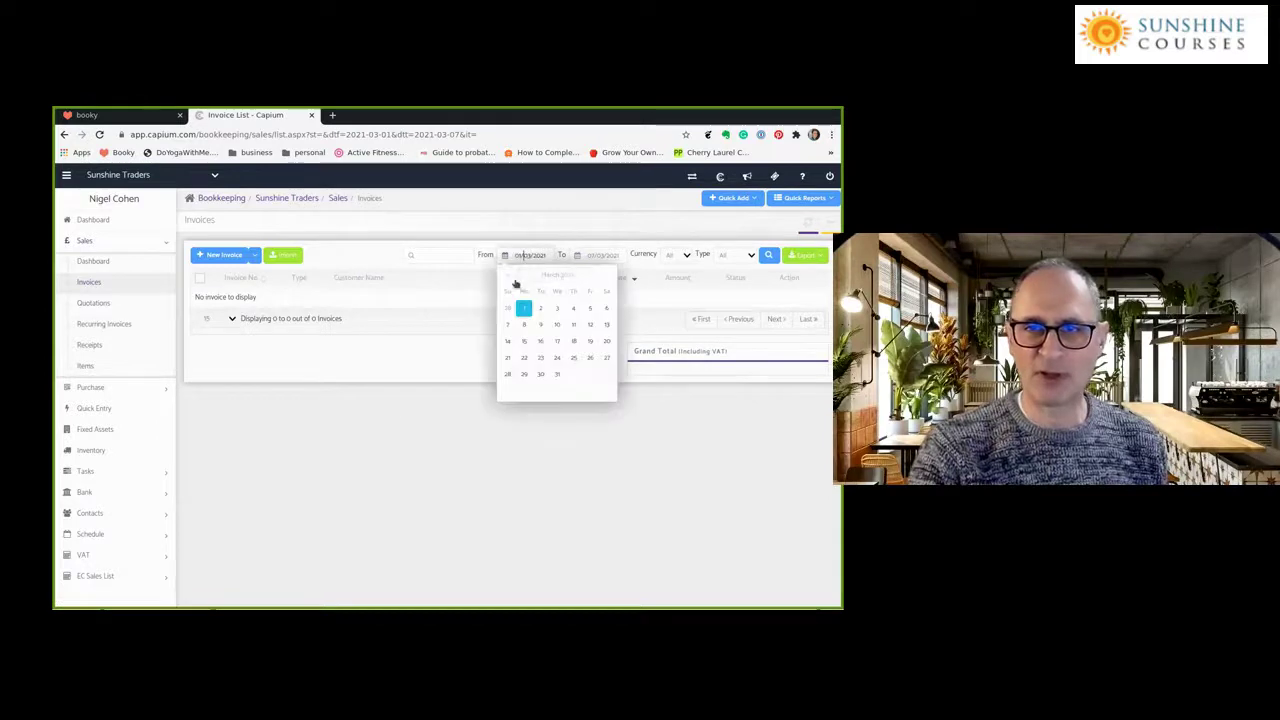
left_click(506, 280)
left_click(523, 308)
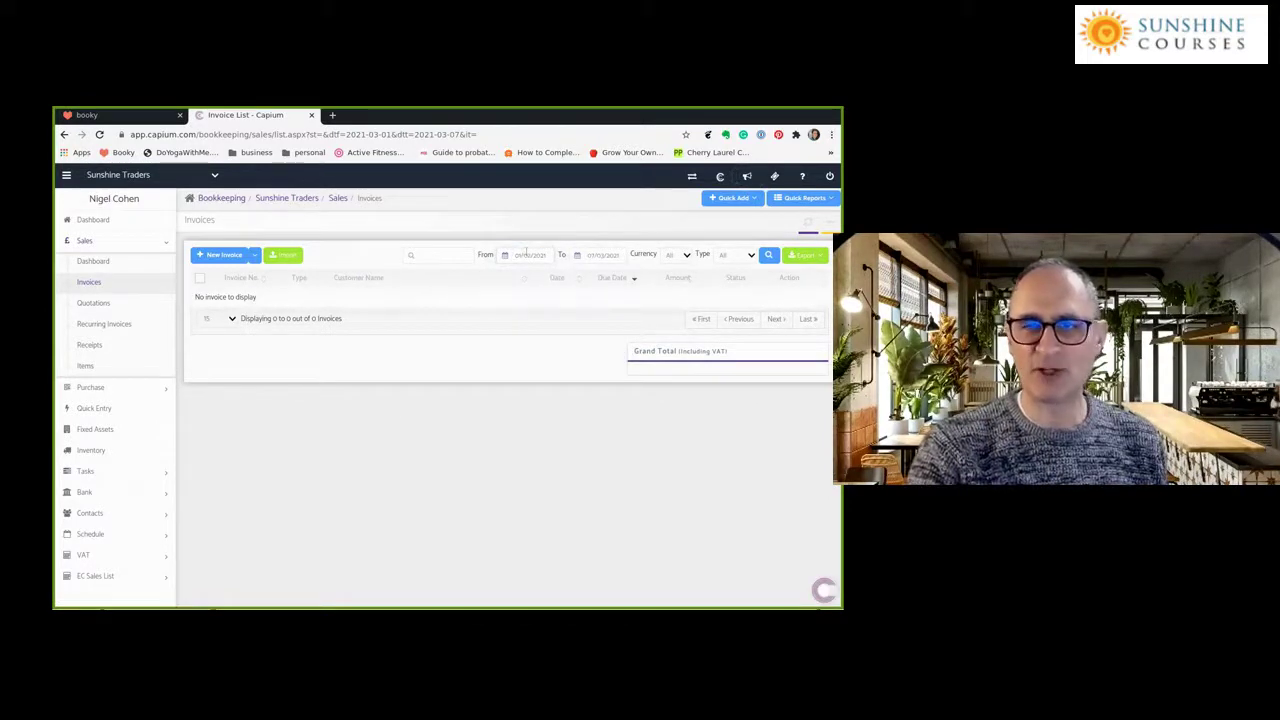
left_click(768, 255)
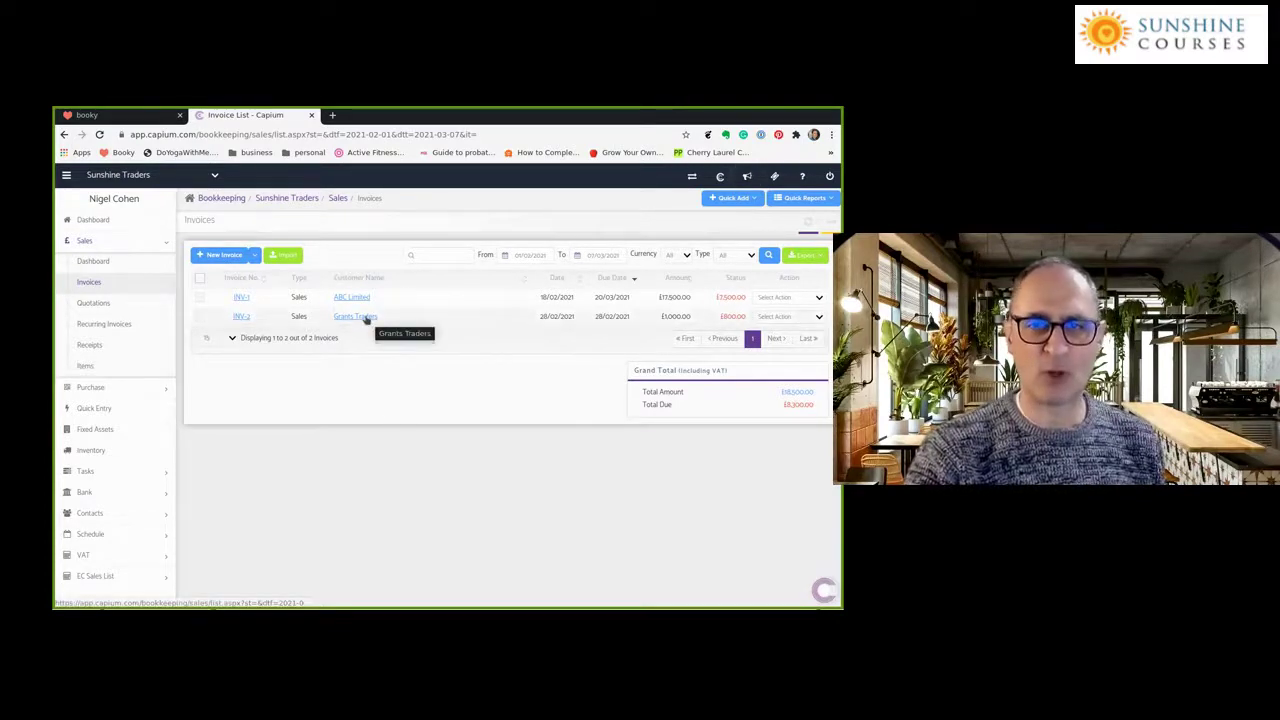
Review the actions and the sales invoice detail for Grants Traders' invoice INV-2, then close the detail
left_click(817, 318)
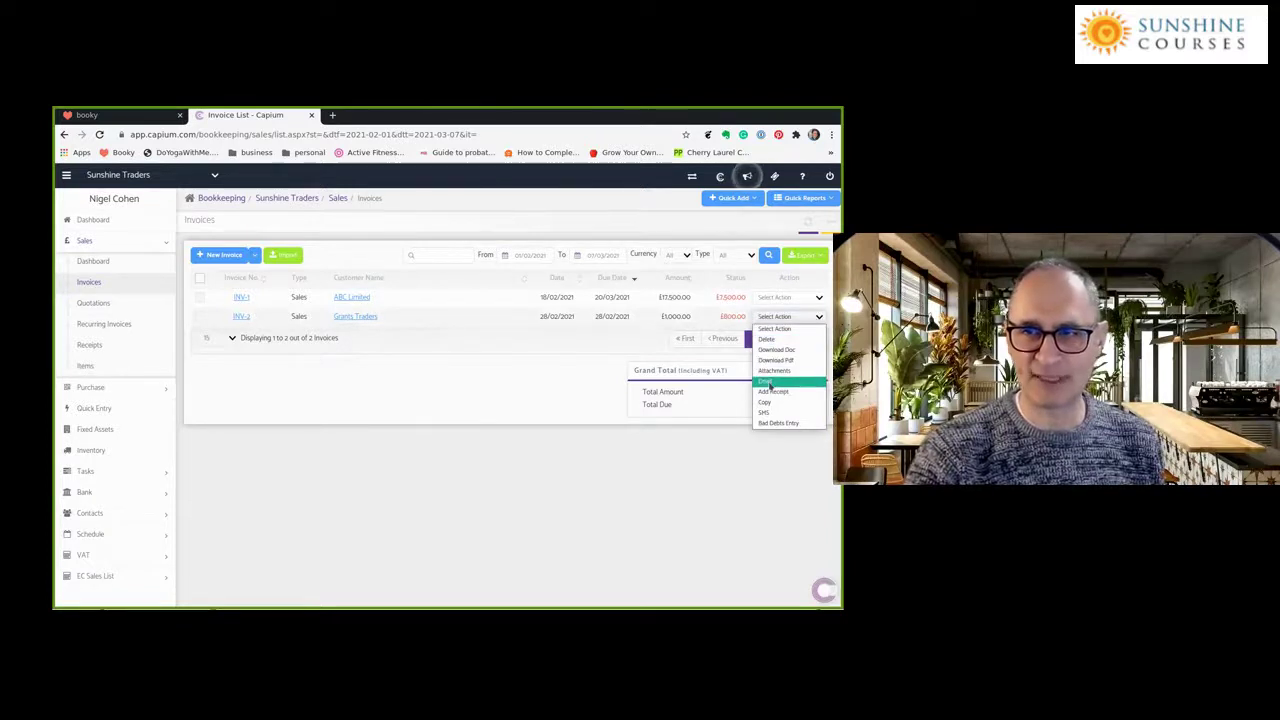
left_click(524, 384)
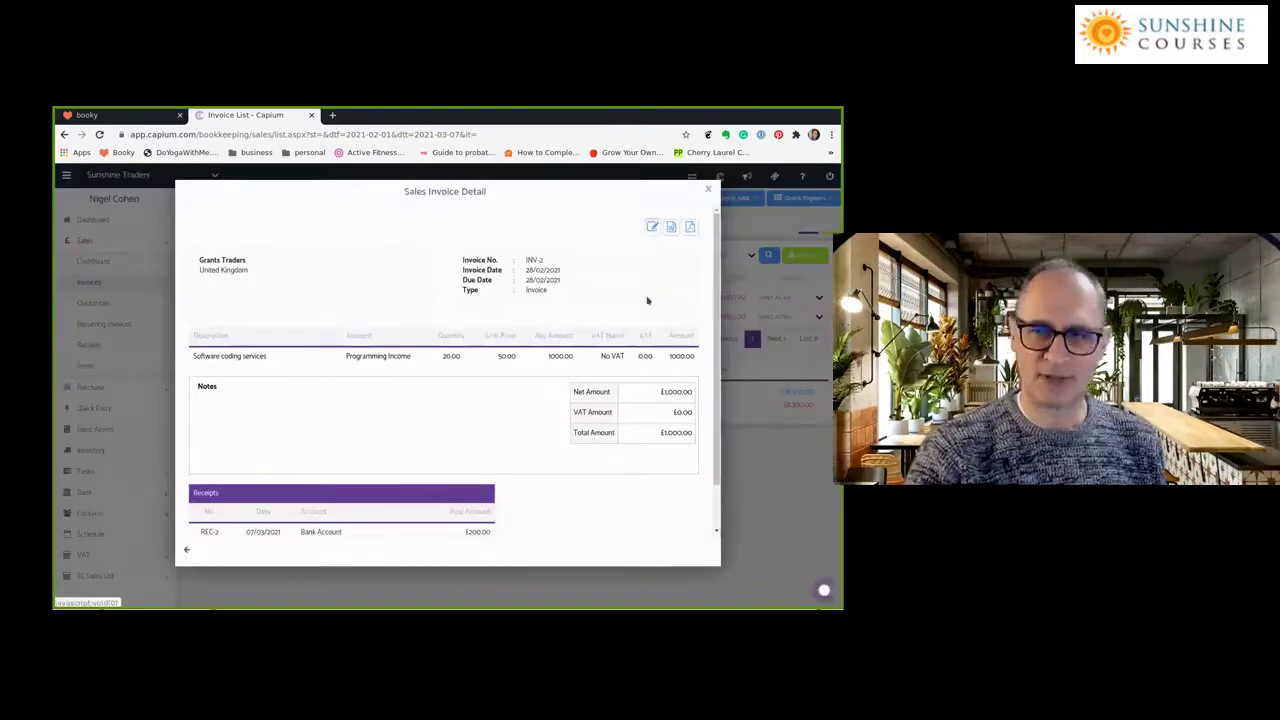
left_click(650, 229)
left_click(648, 236)
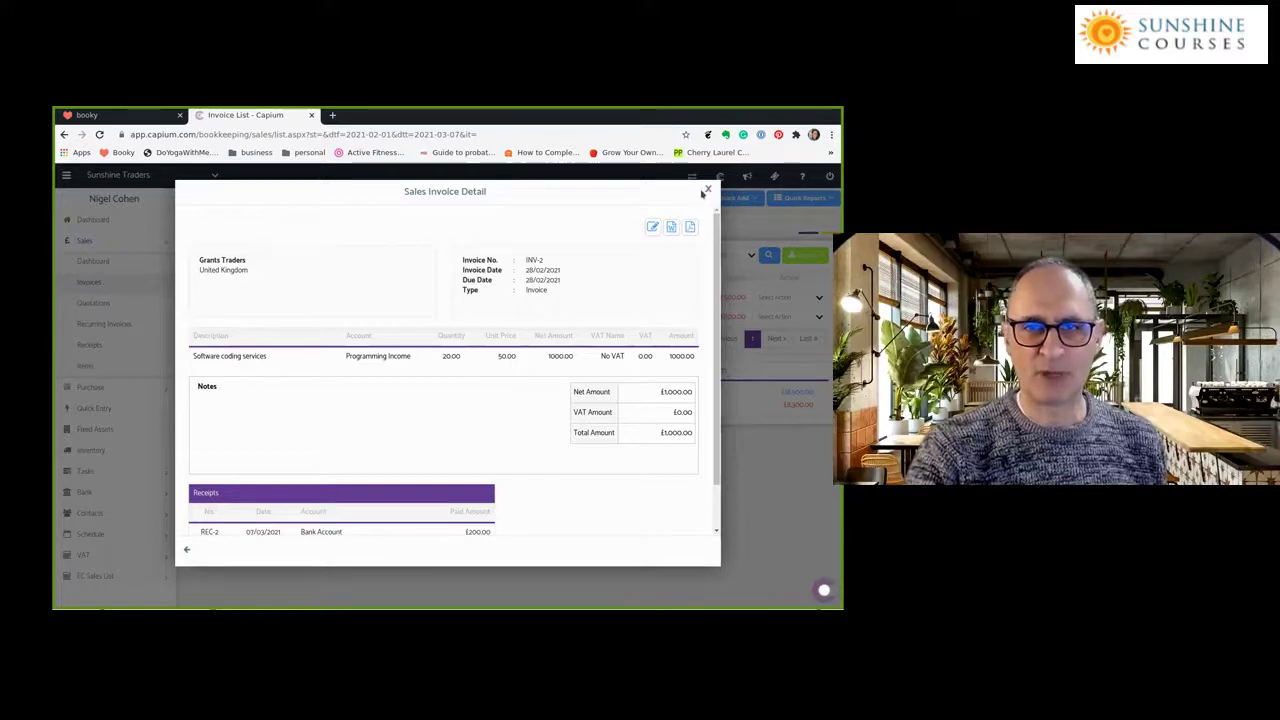
key("Escape")
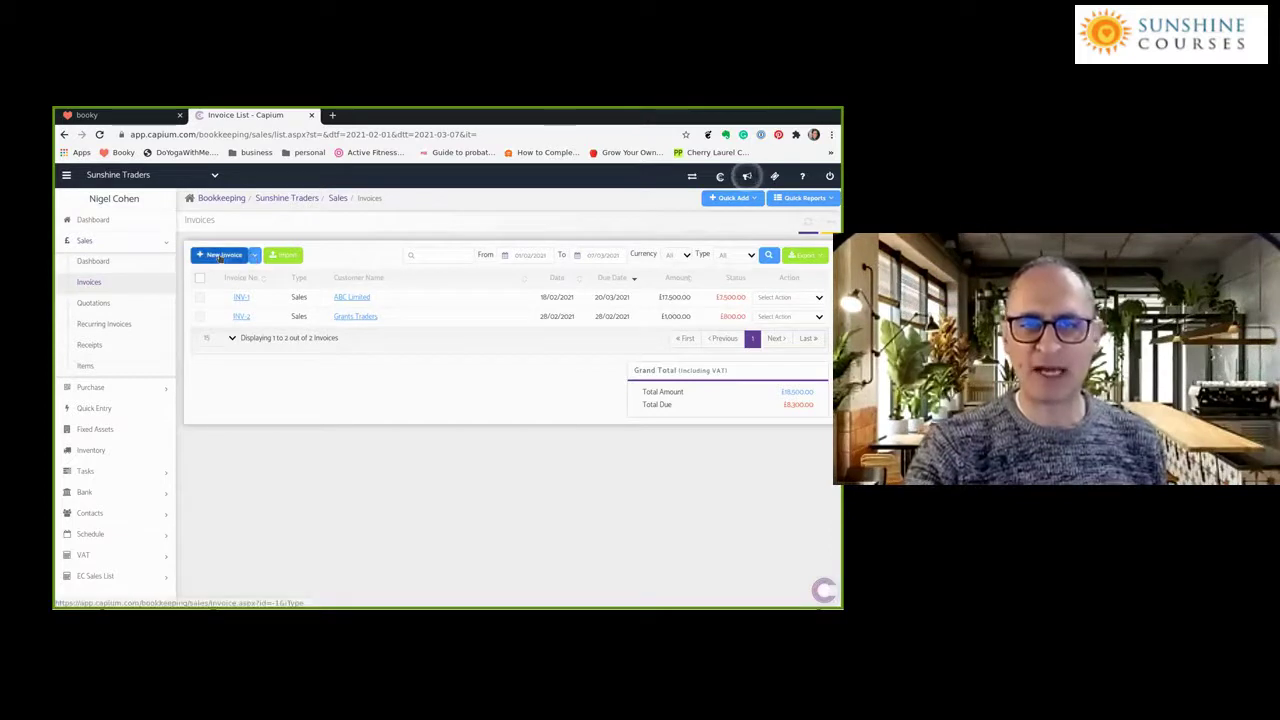
Start a new sales credit note for the customer Grants Traders
left_click(253, 256)
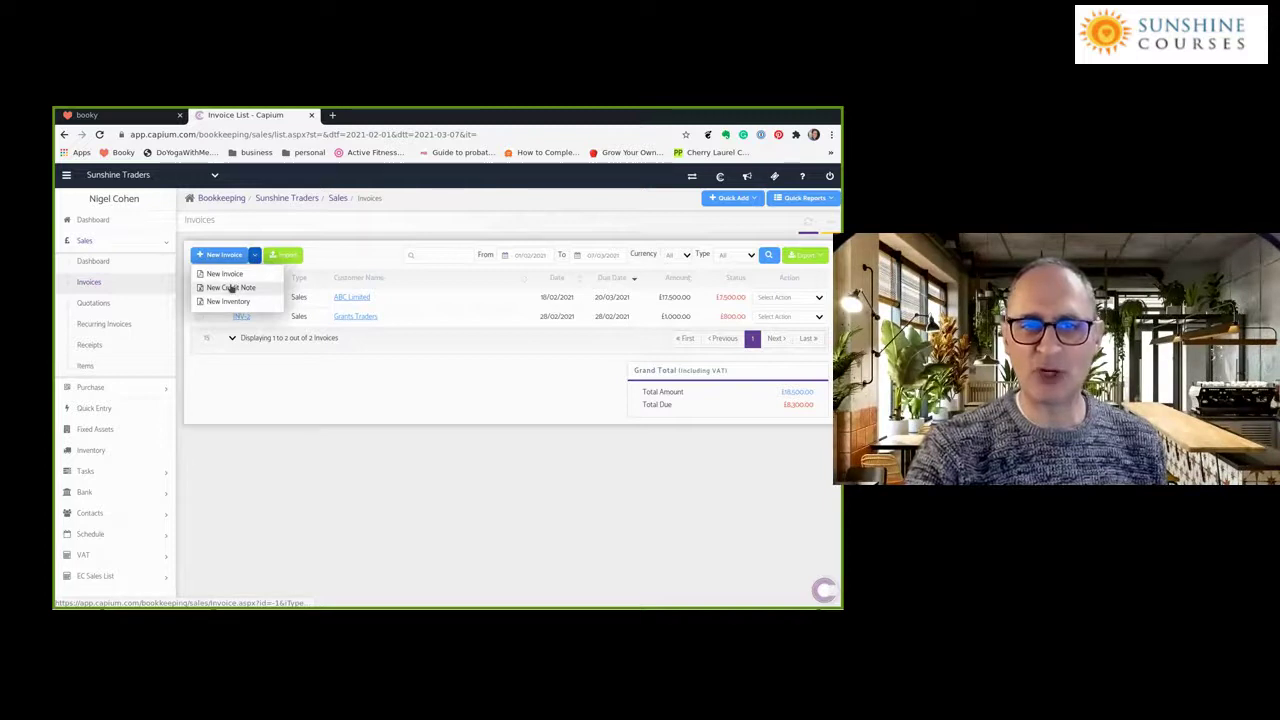
left_click(231, 288)
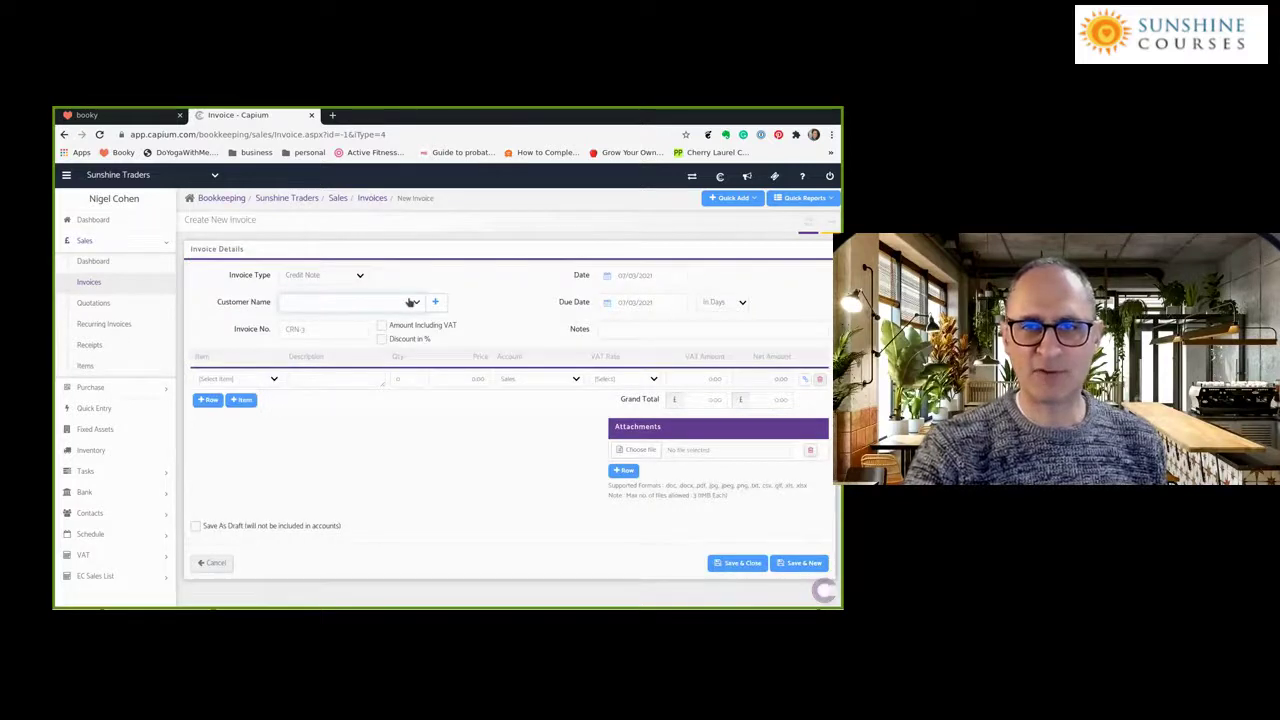
left_click(409, 302)
left_click(290, 356)
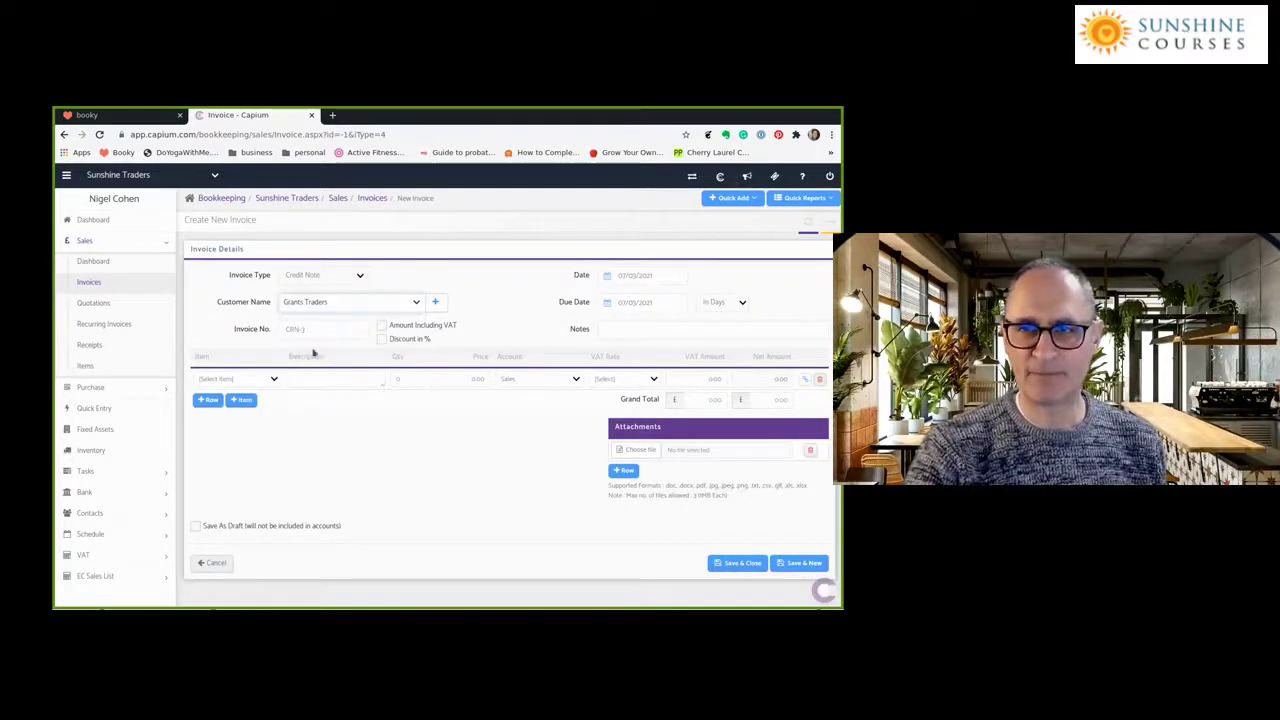
Enter "Correct invoice INV-2 with incorrect rate charged" as the credit note's notes
left_click(616, 328)
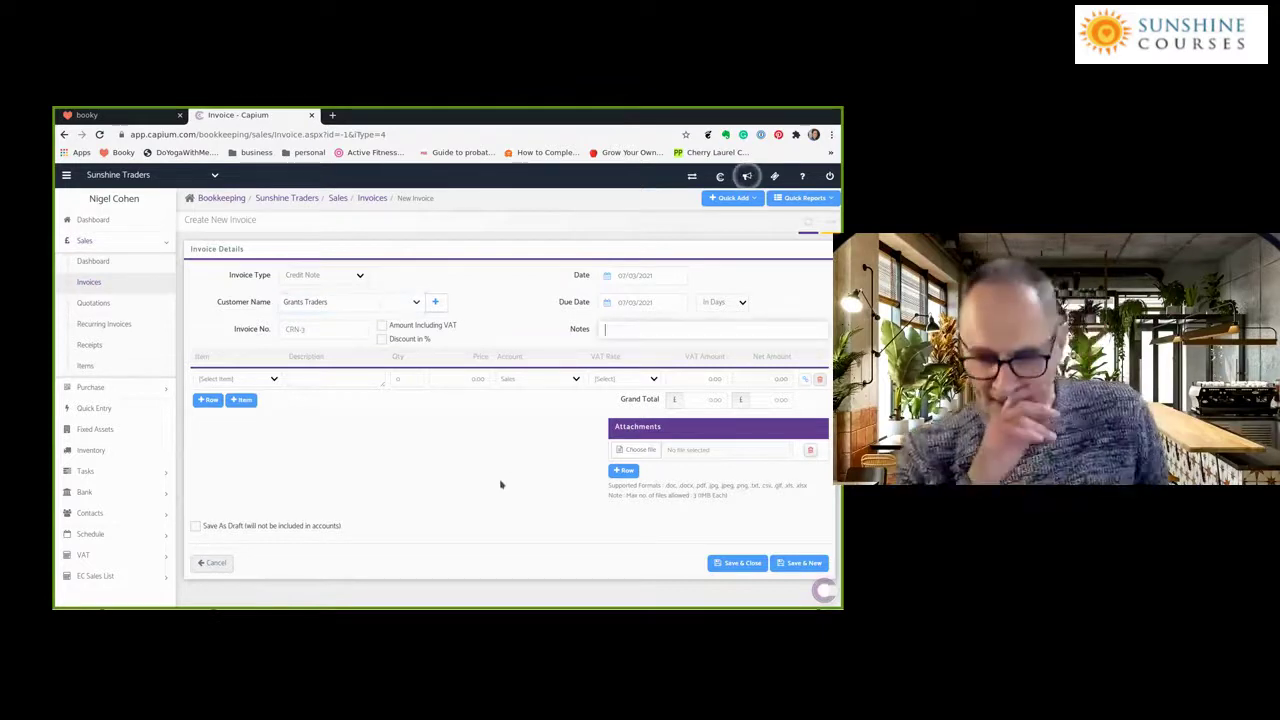
type("Co")
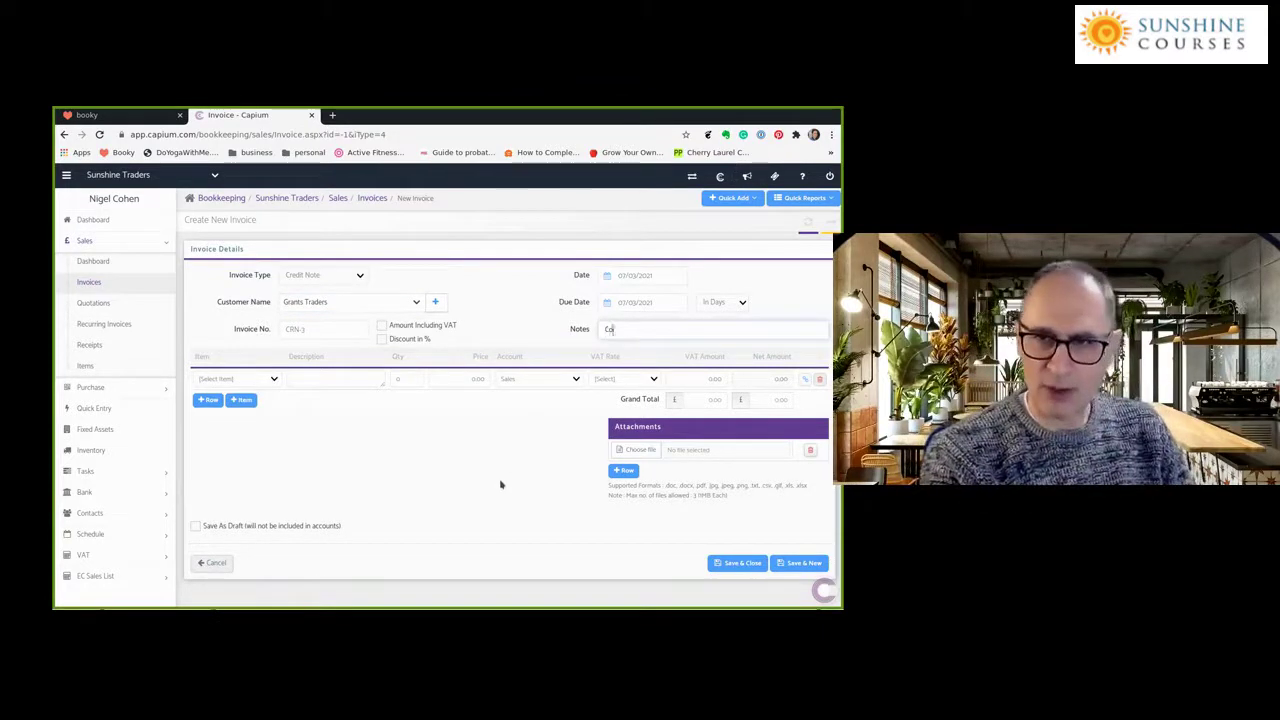
type("rrect invoice ")
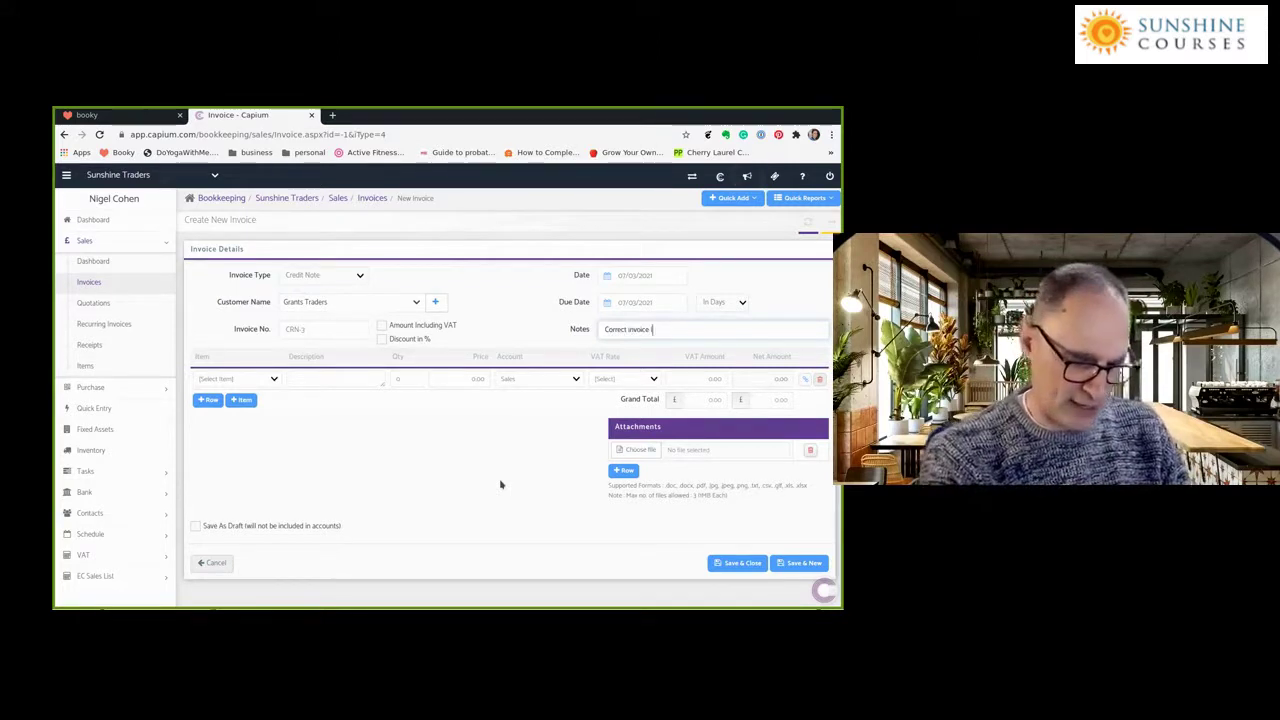
type("INV-2")
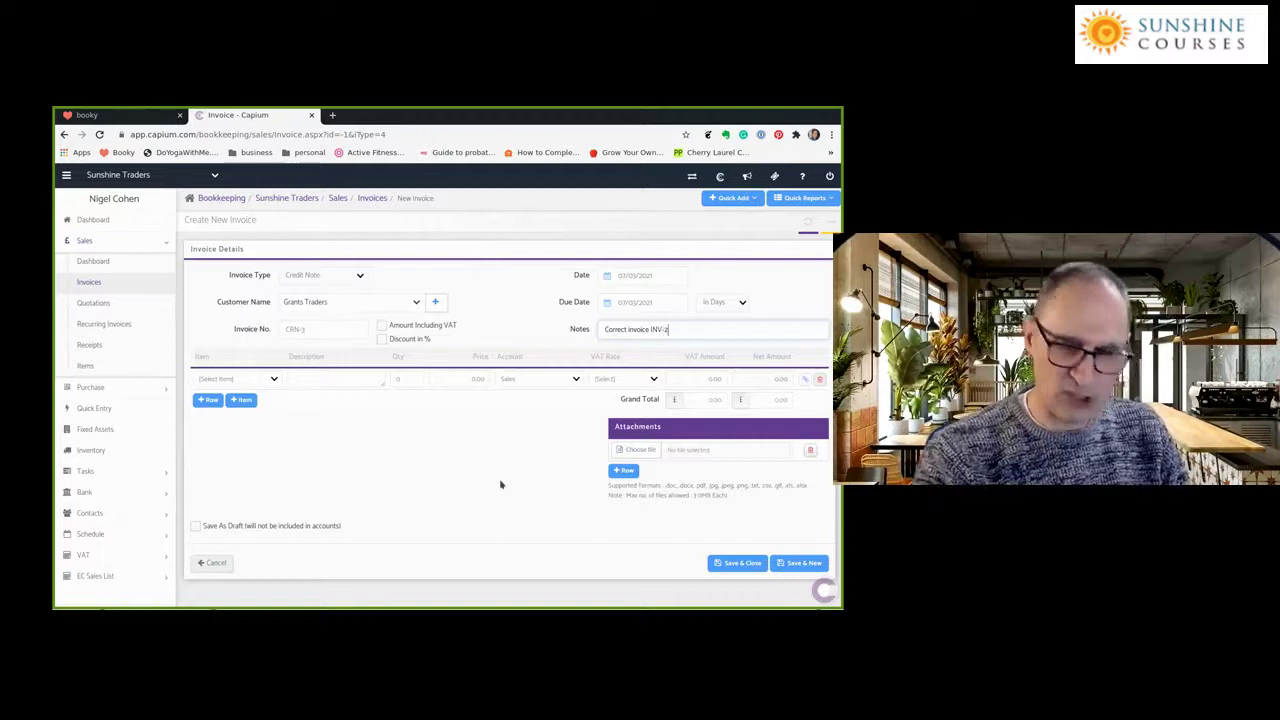
type(" with ove")
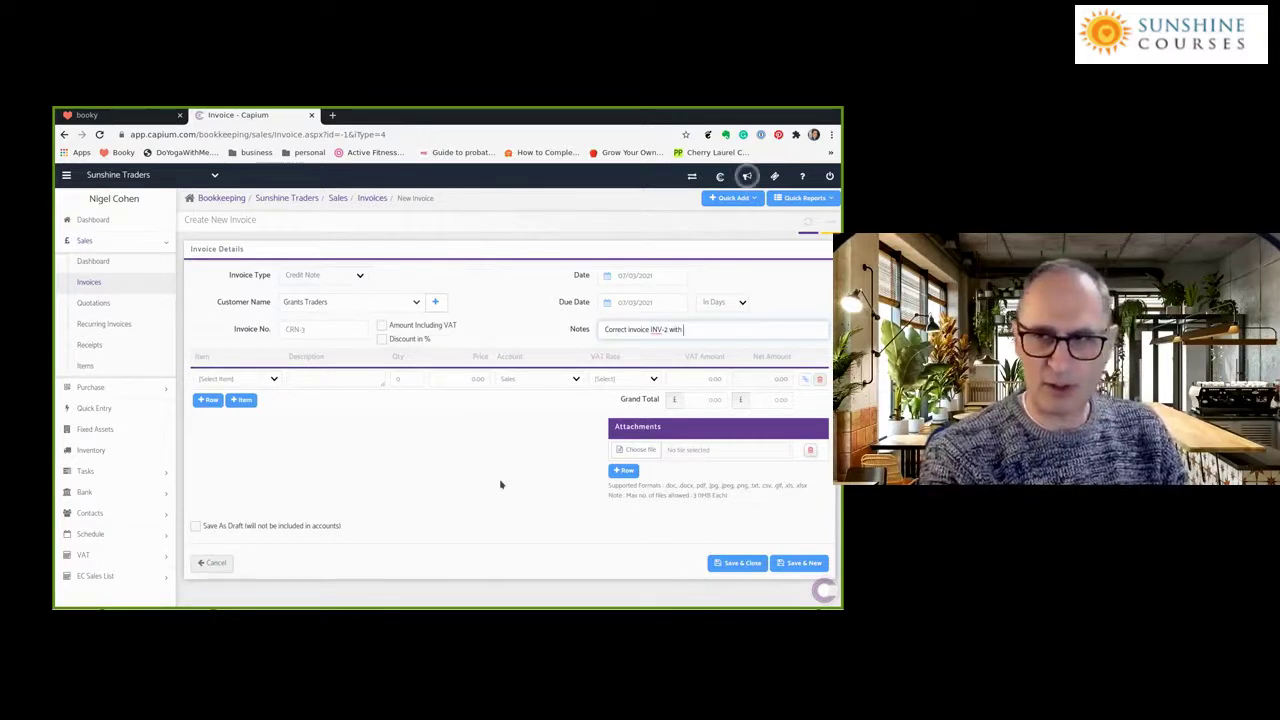
key("BackSpace")
key("BackSpace")
key("BackSpace")
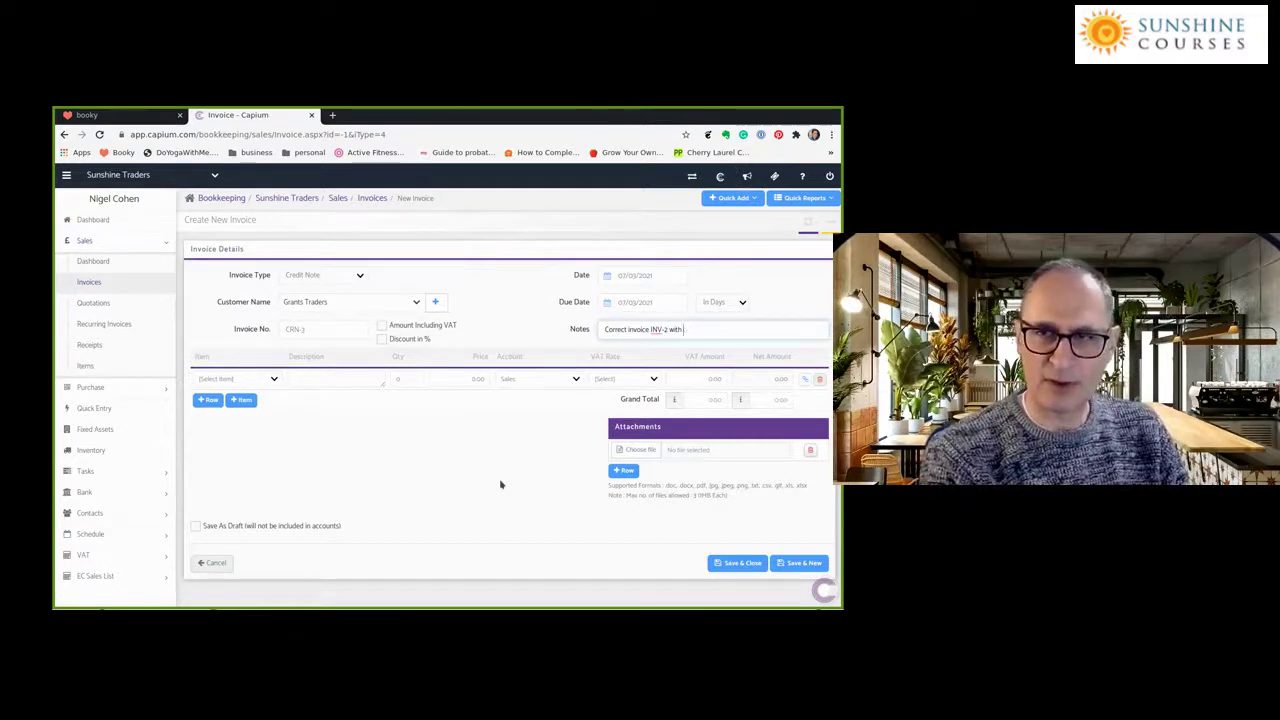
key("BackSpace")
type("incorrect rate charged")
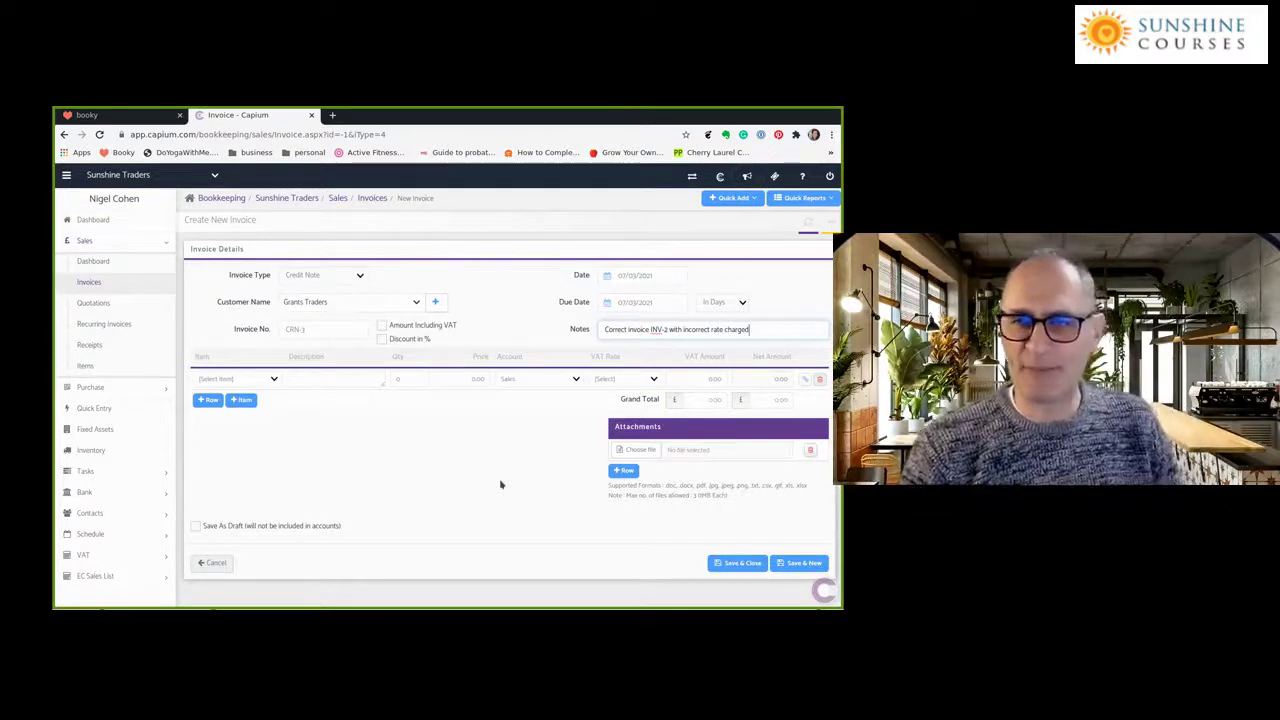
Fill the credit note line with the Software Coding item, quantity 20, price 40.00 and the Programming Income account
left_click(273, 379)
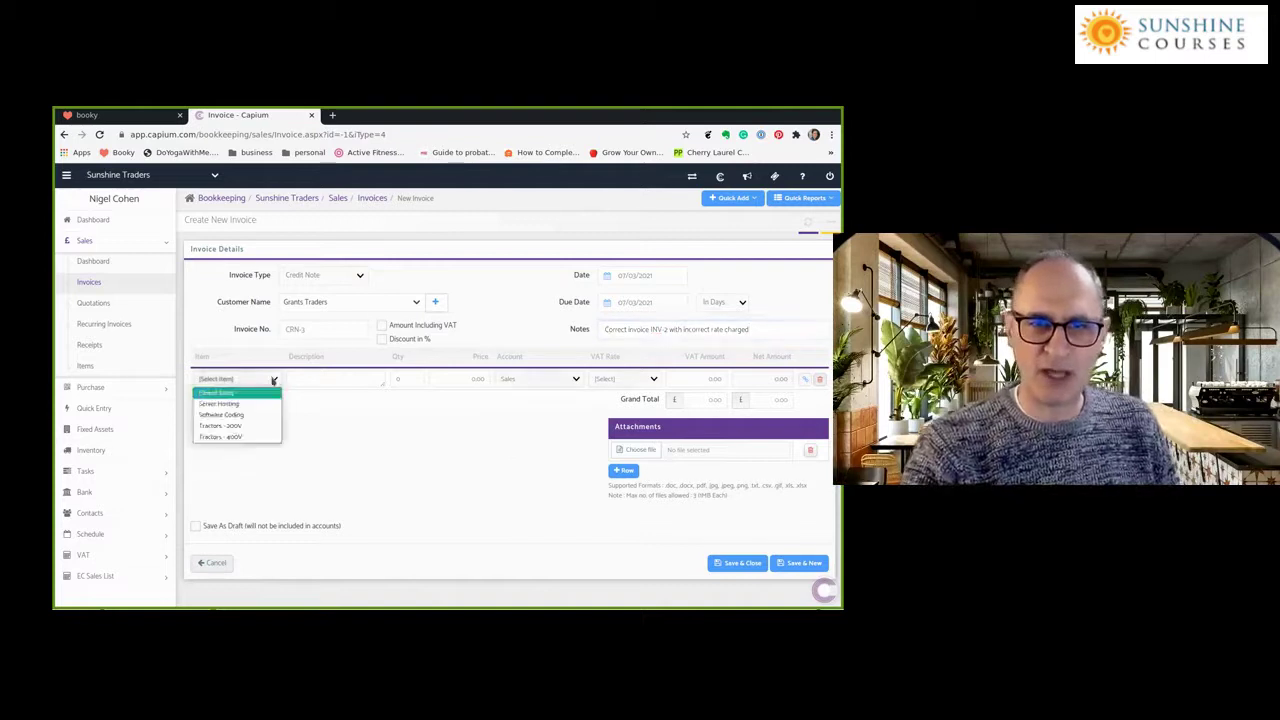
left_click(229, 415)
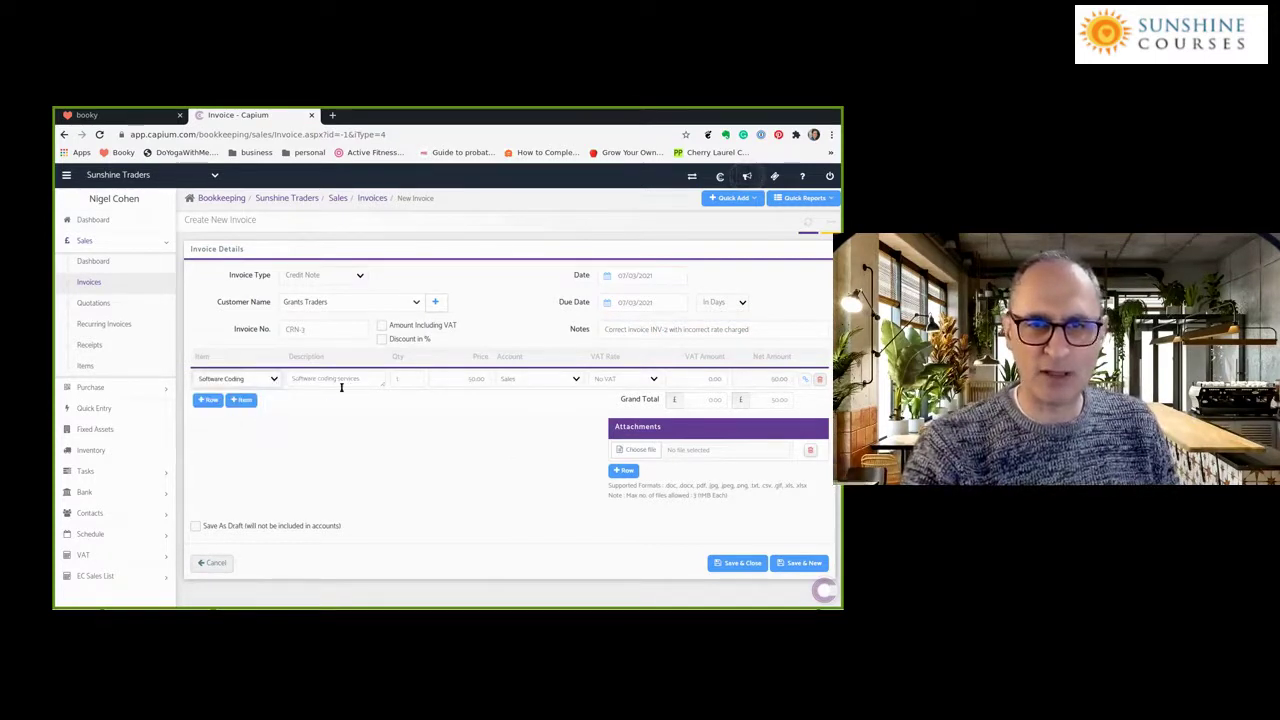
left_click(426, 379)
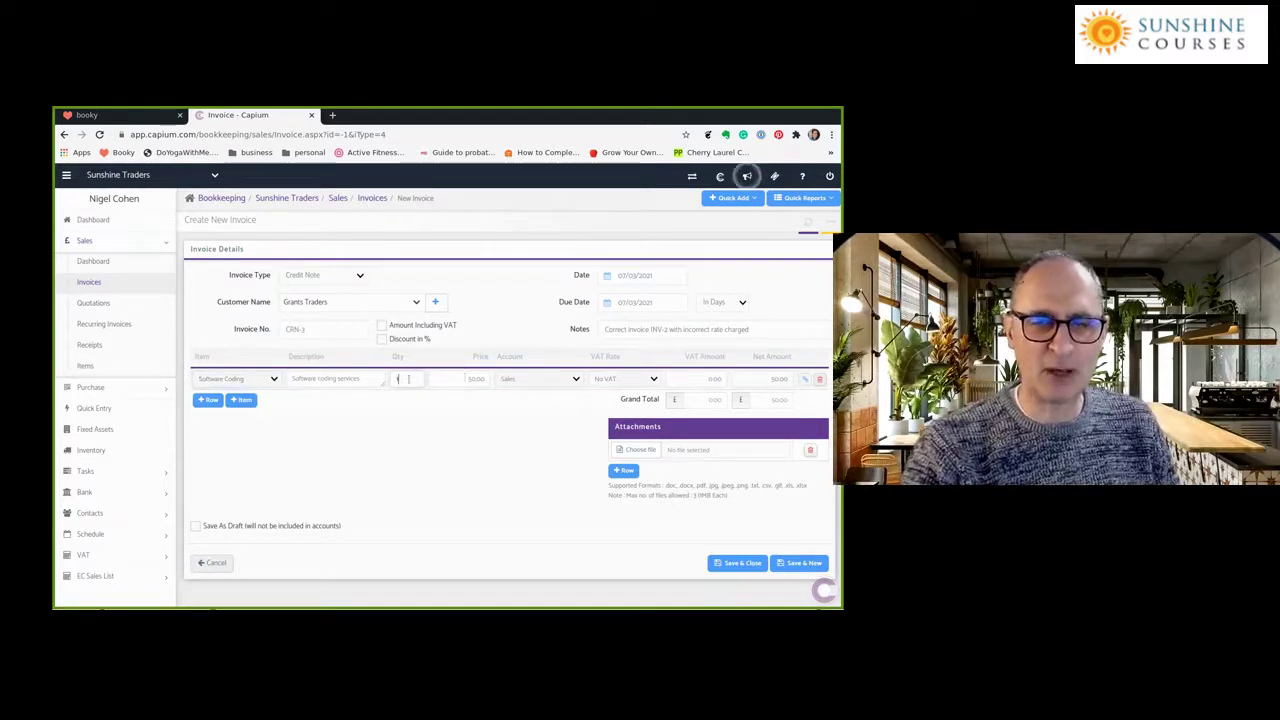
type("0")
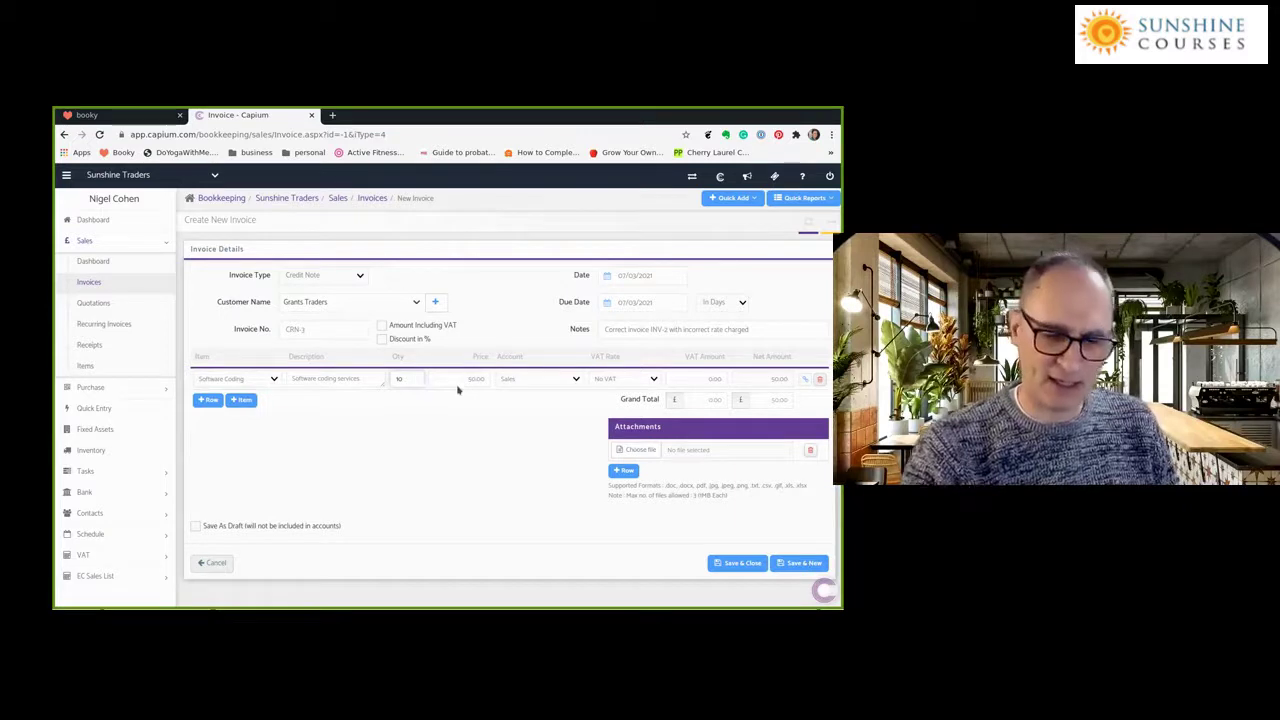
key("Tab")
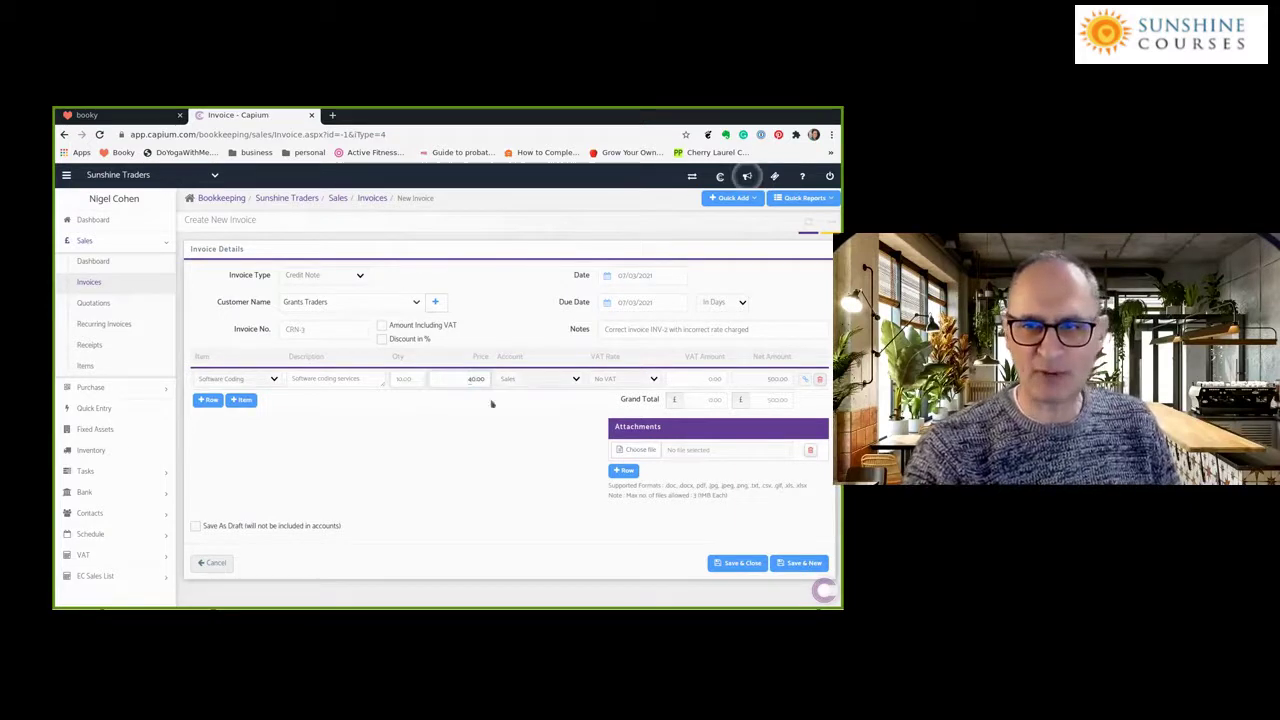
left_click(540, 379)
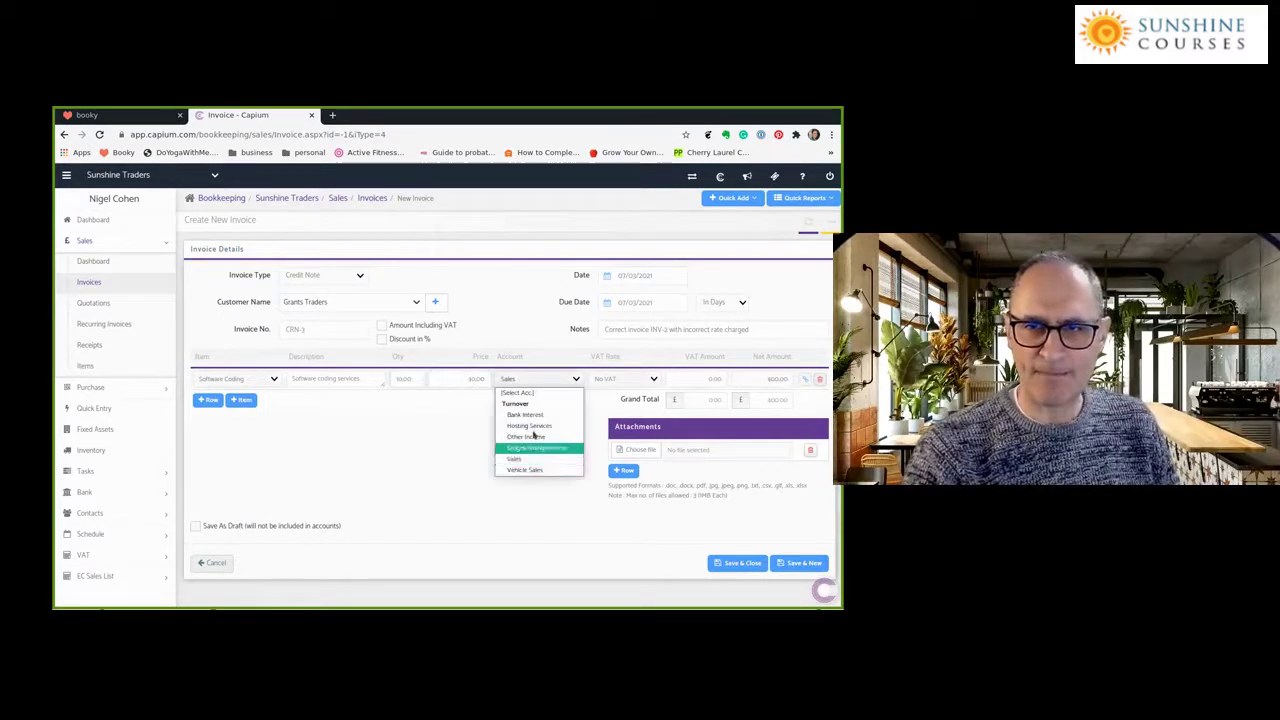
left_click(536, 449)
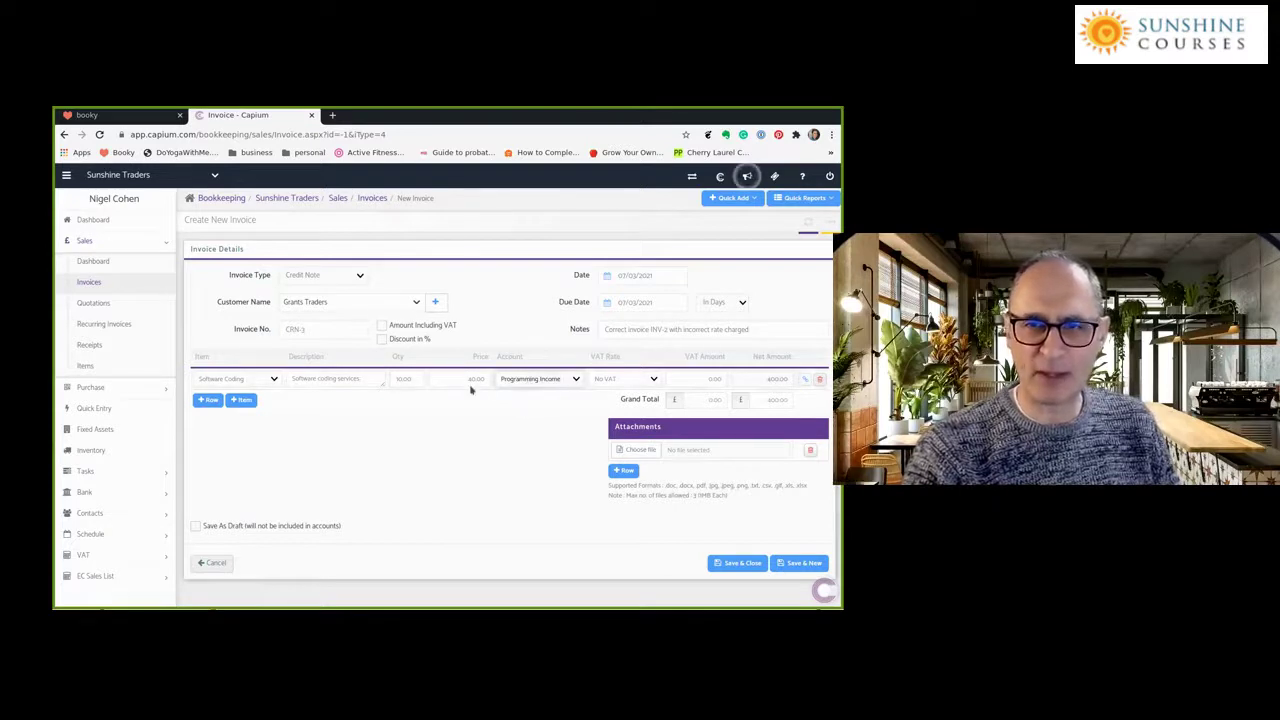
left_click(396, 379)
type("2")
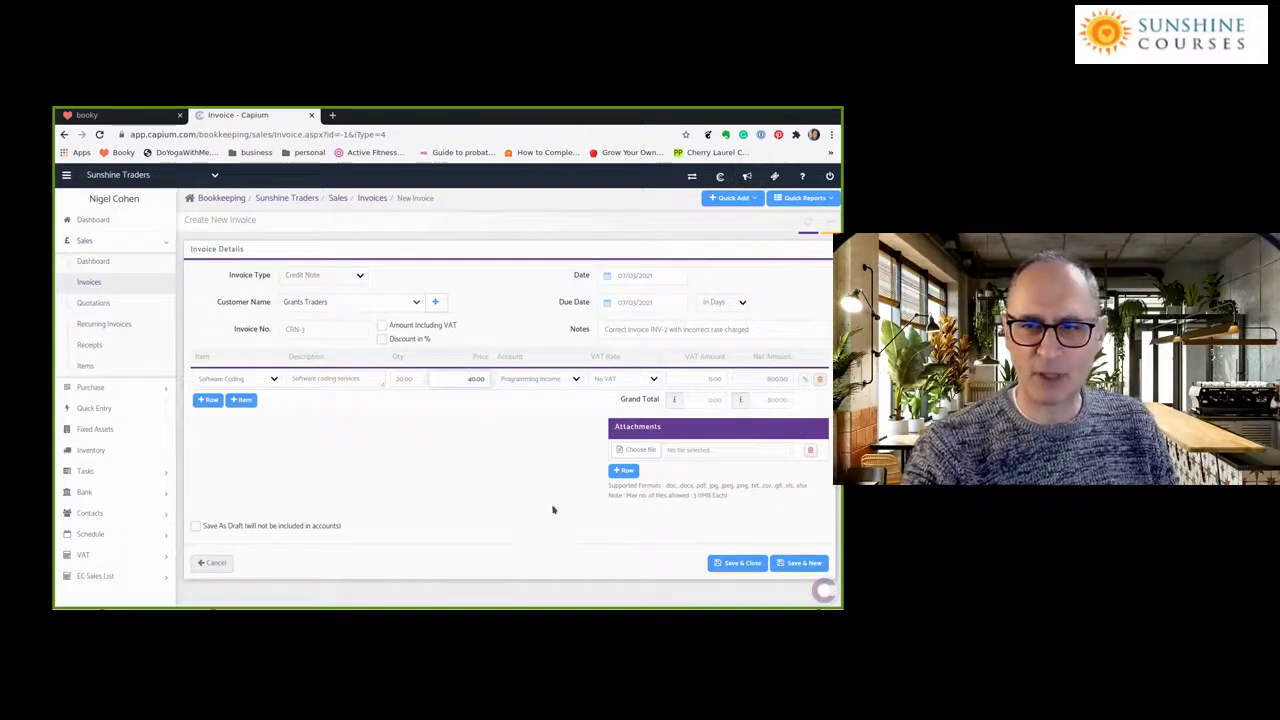
Save and close the credit note, allocating 800.00 of it to invoice INV-2
left_click(749, 564)
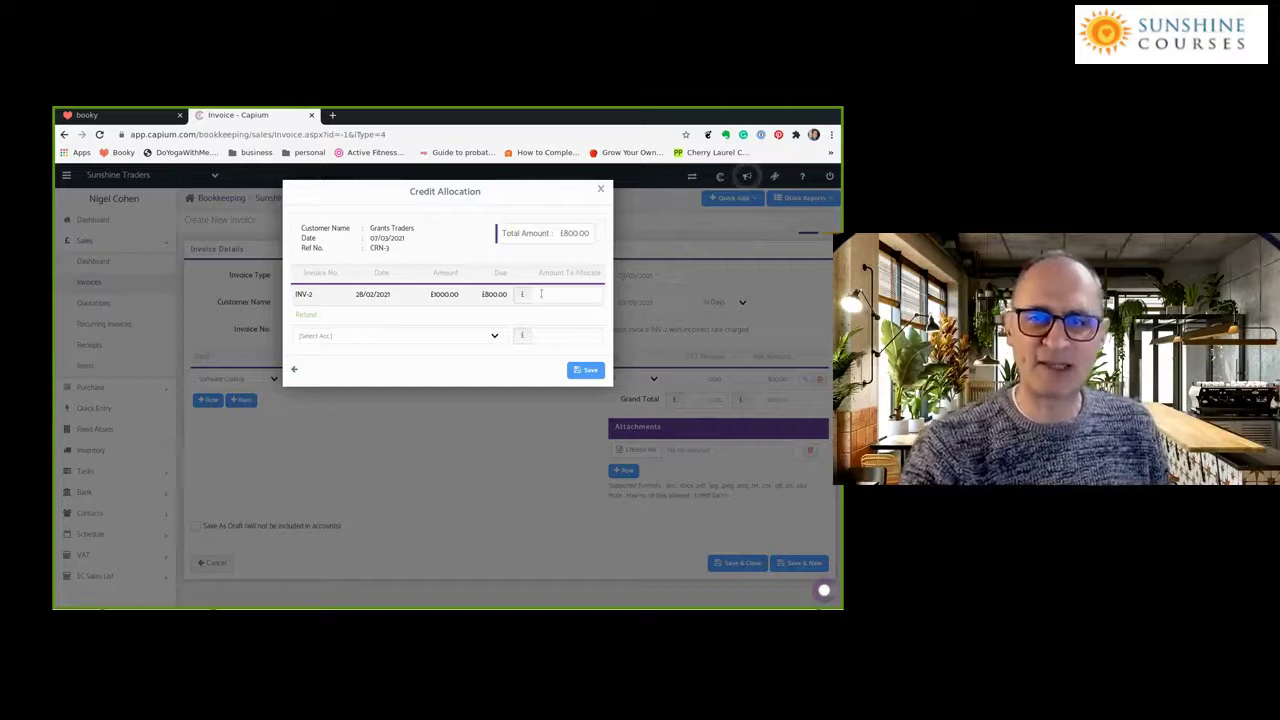
left_click(541, 293)
type(".00")
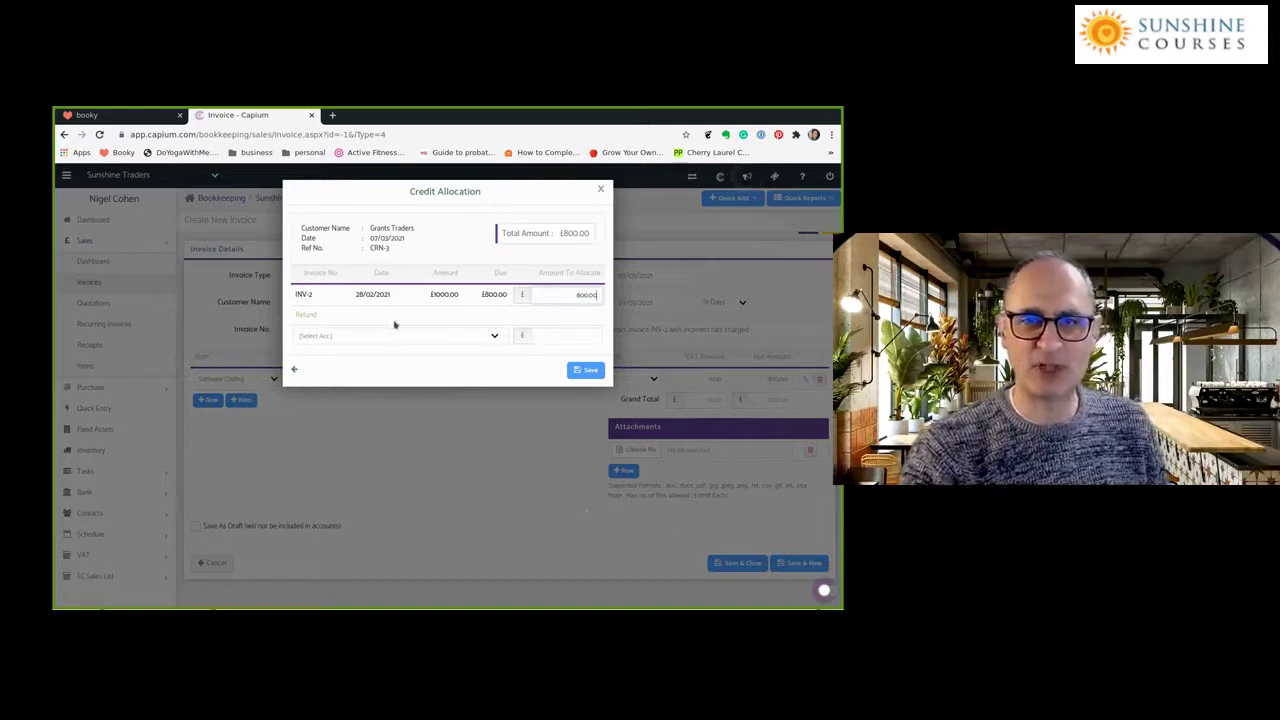
left_click(586, 370)
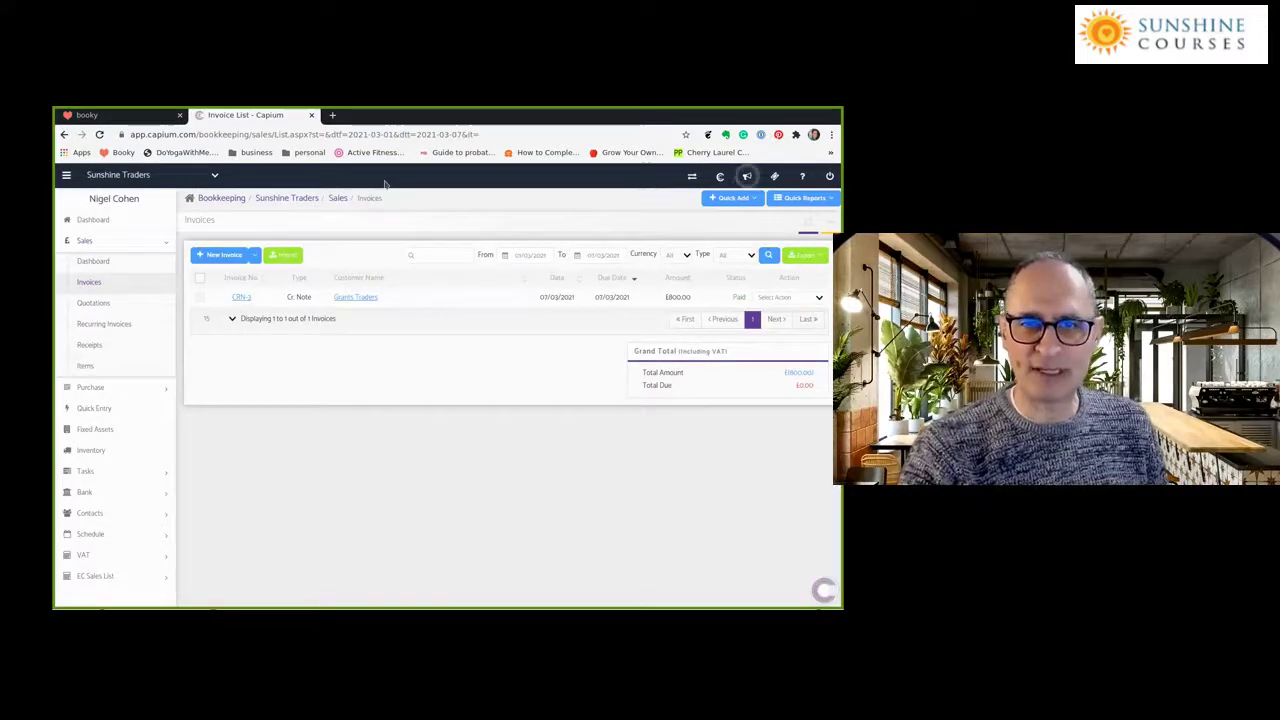
left_click(518, 256)
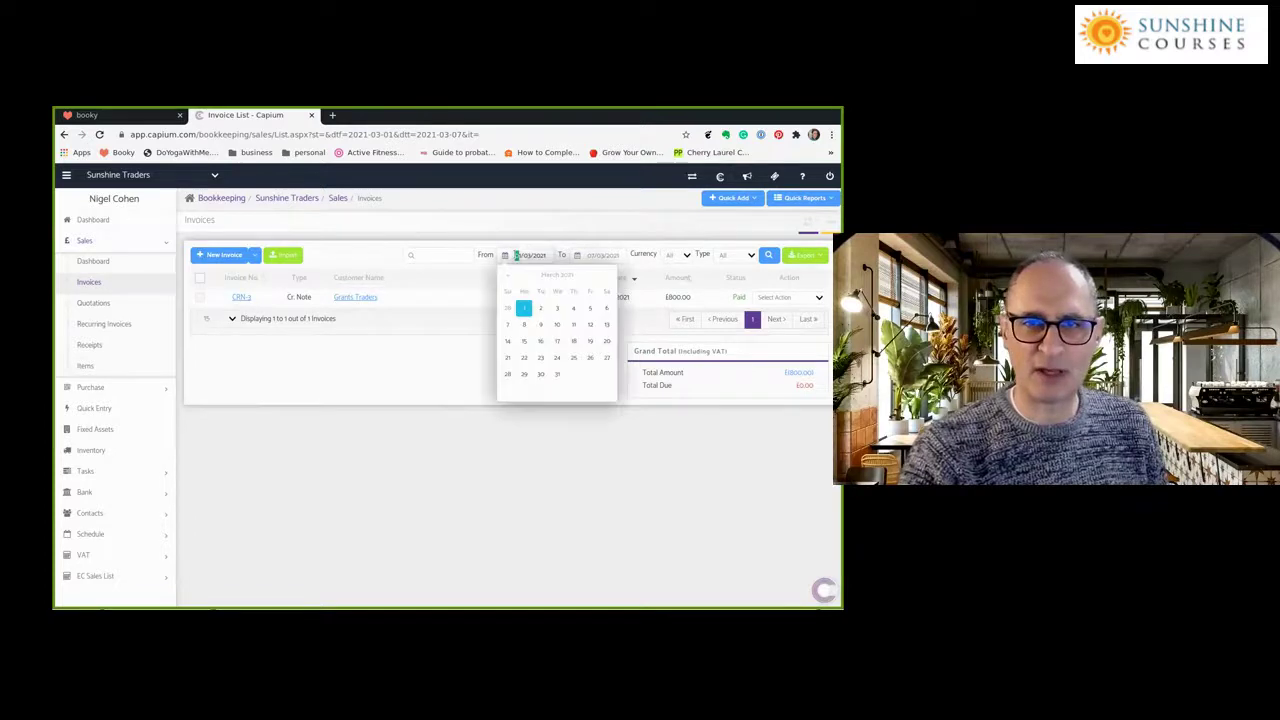
left_click(376, 461)
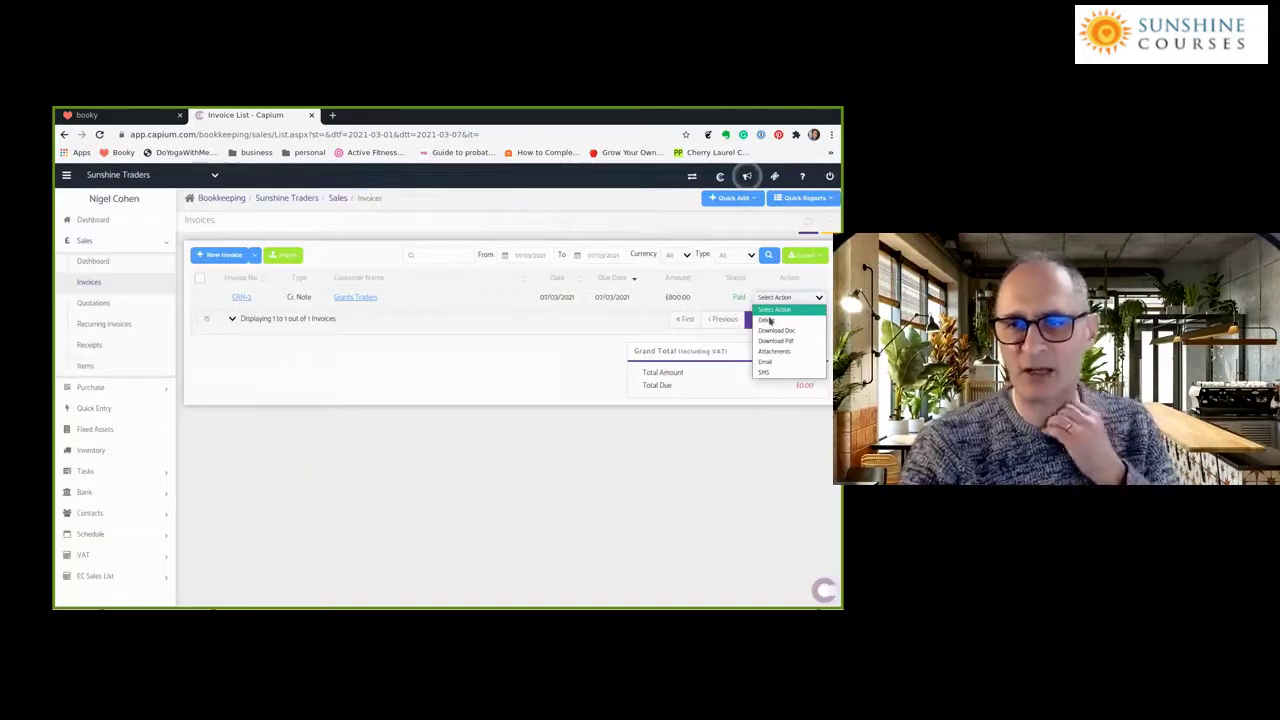
left_click(480, 357)
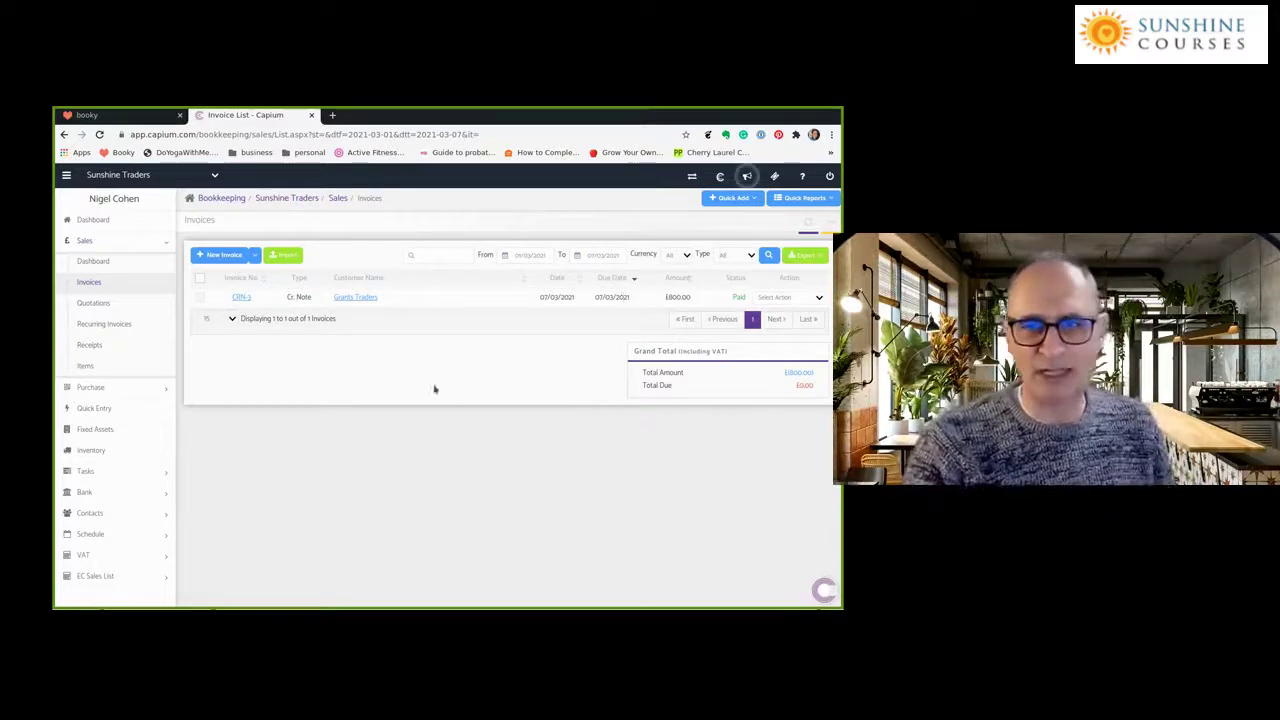
Review the Balance Sheet and the Profit & Loss report for the effect of the credit note
left_click(805, 198)
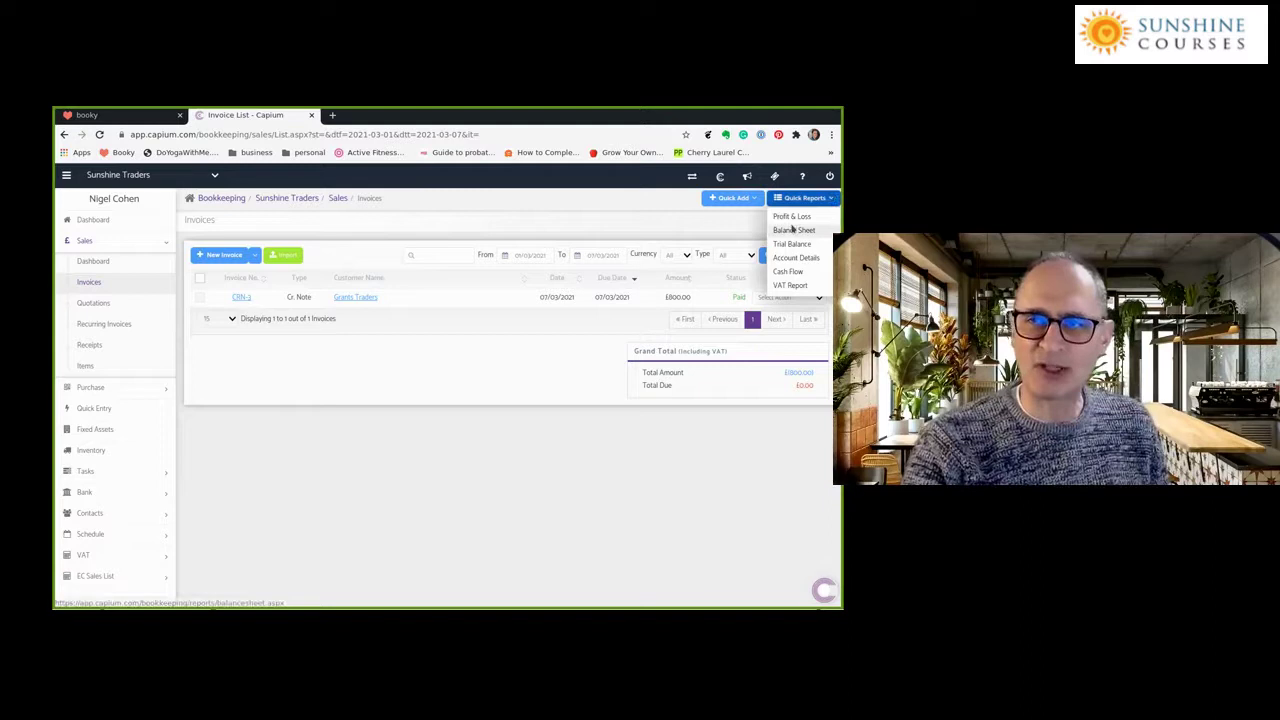
left_click(793, 229)
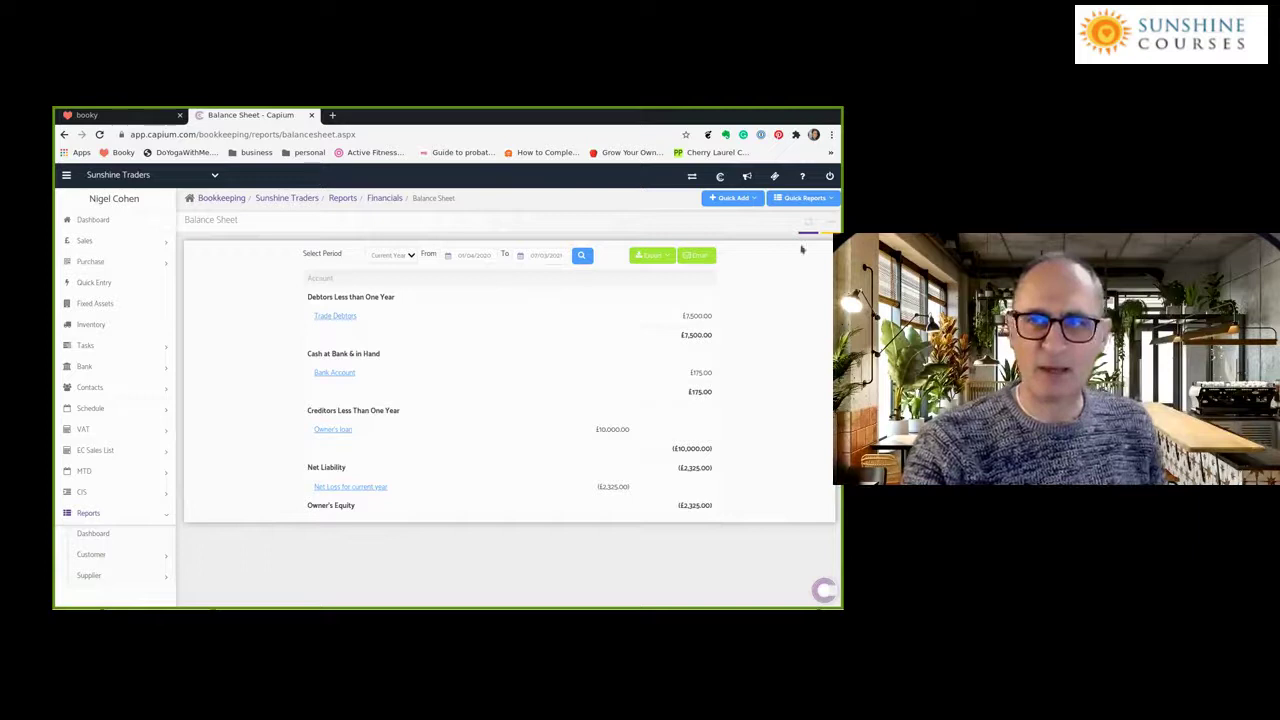
left_click(812, 200)
left_click(795, 216)
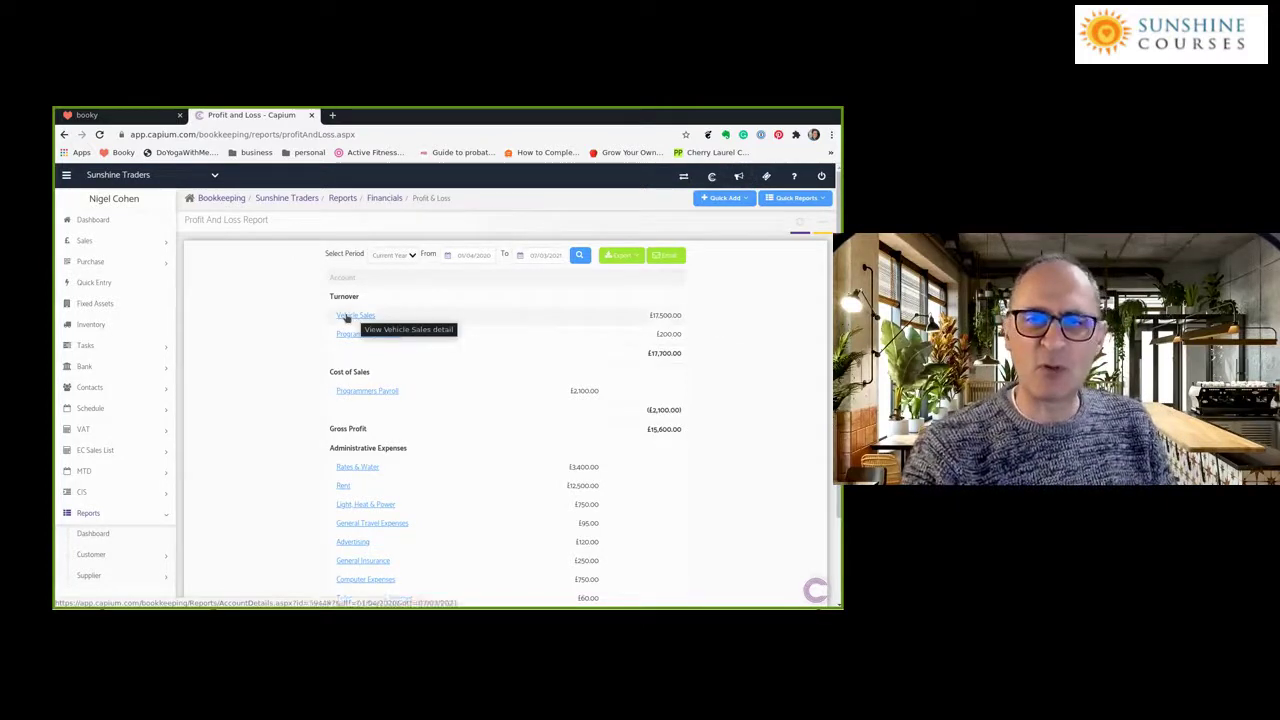
List the sales invoices dated from 01/02/2021 to 07/03/2021 to check their amounts and payment status
left_click(84, 242)
left_click(88, 282)
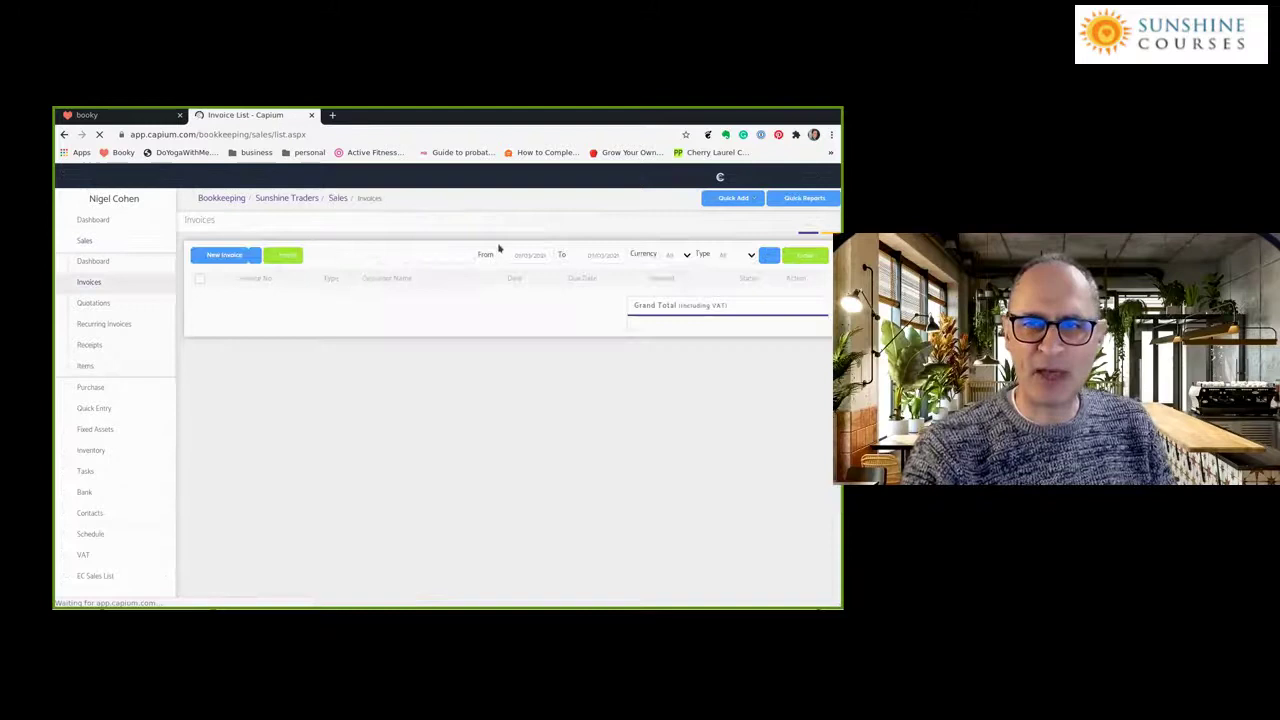
left_click(504, 256)
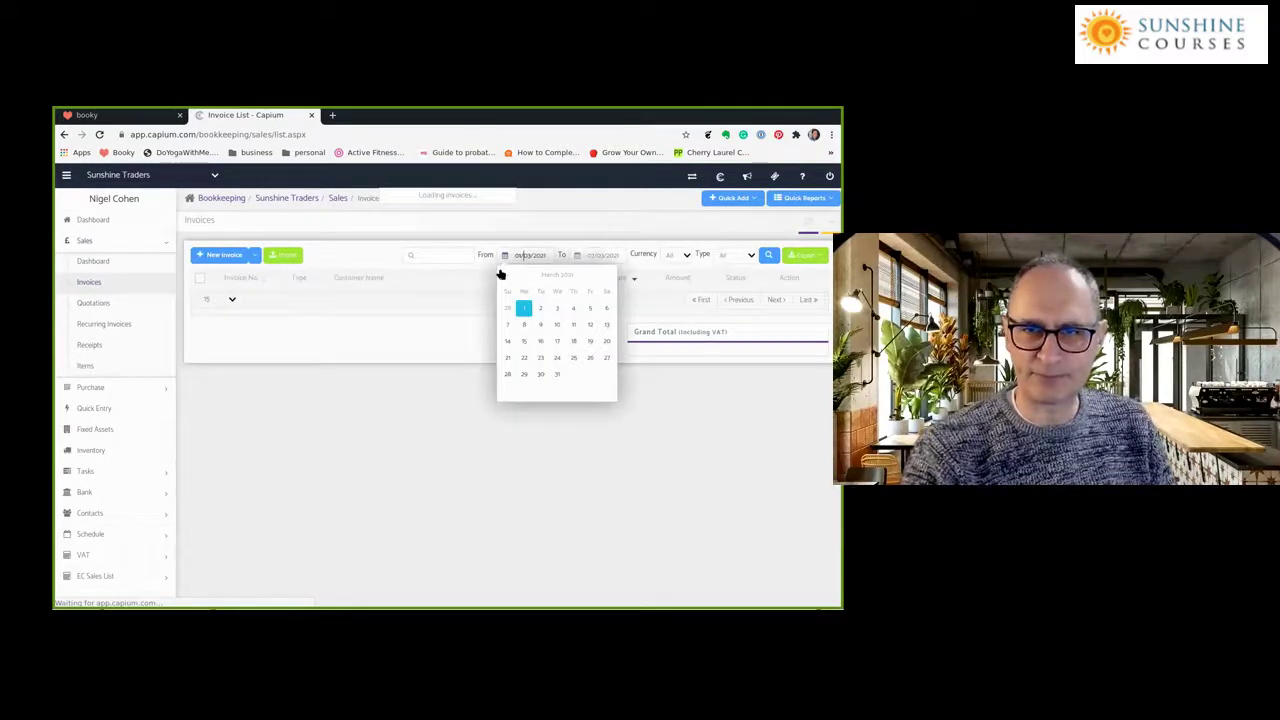
left_click(767, 255)
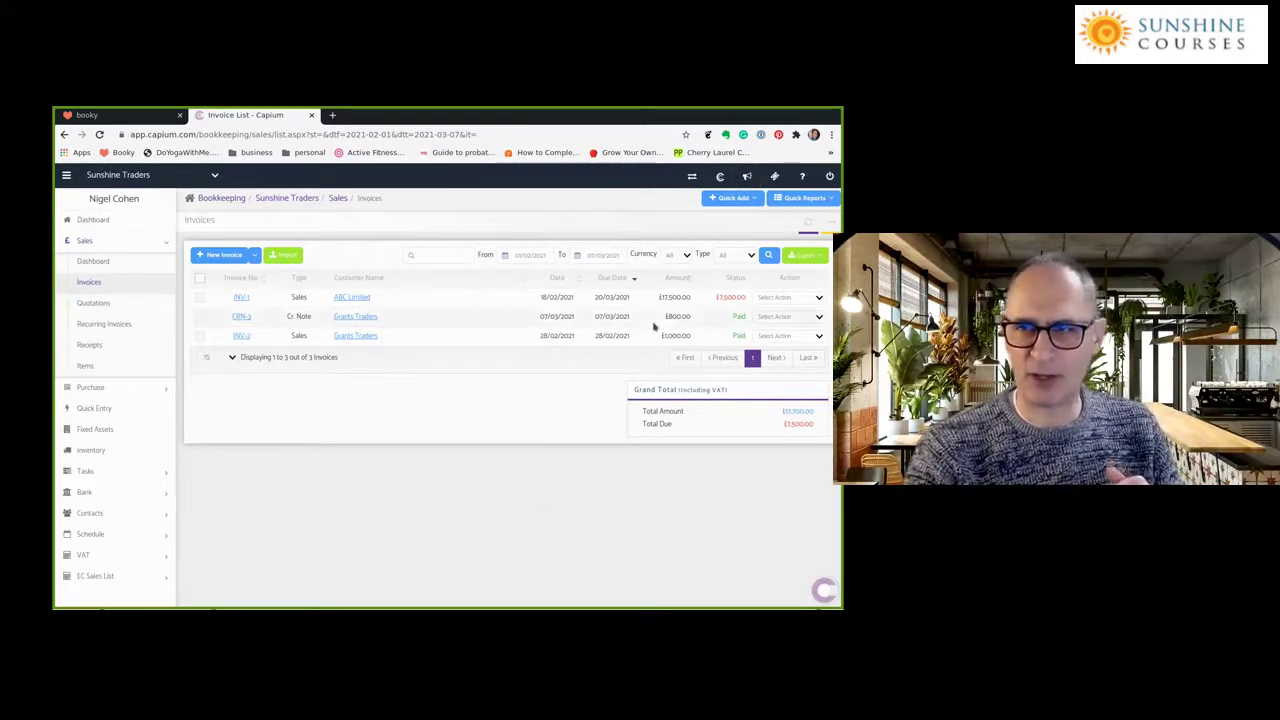
left_click(255, 255)
left_click(232, 286)
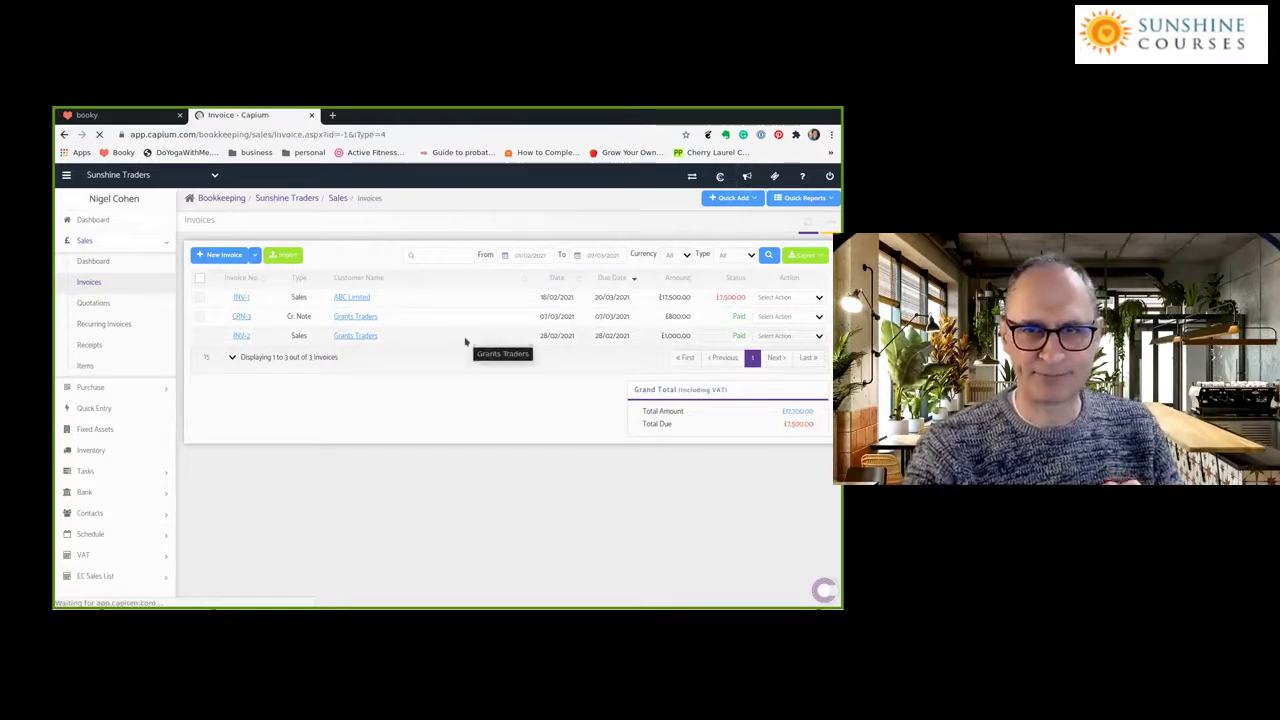
left_click(360, 303)
key("Return")
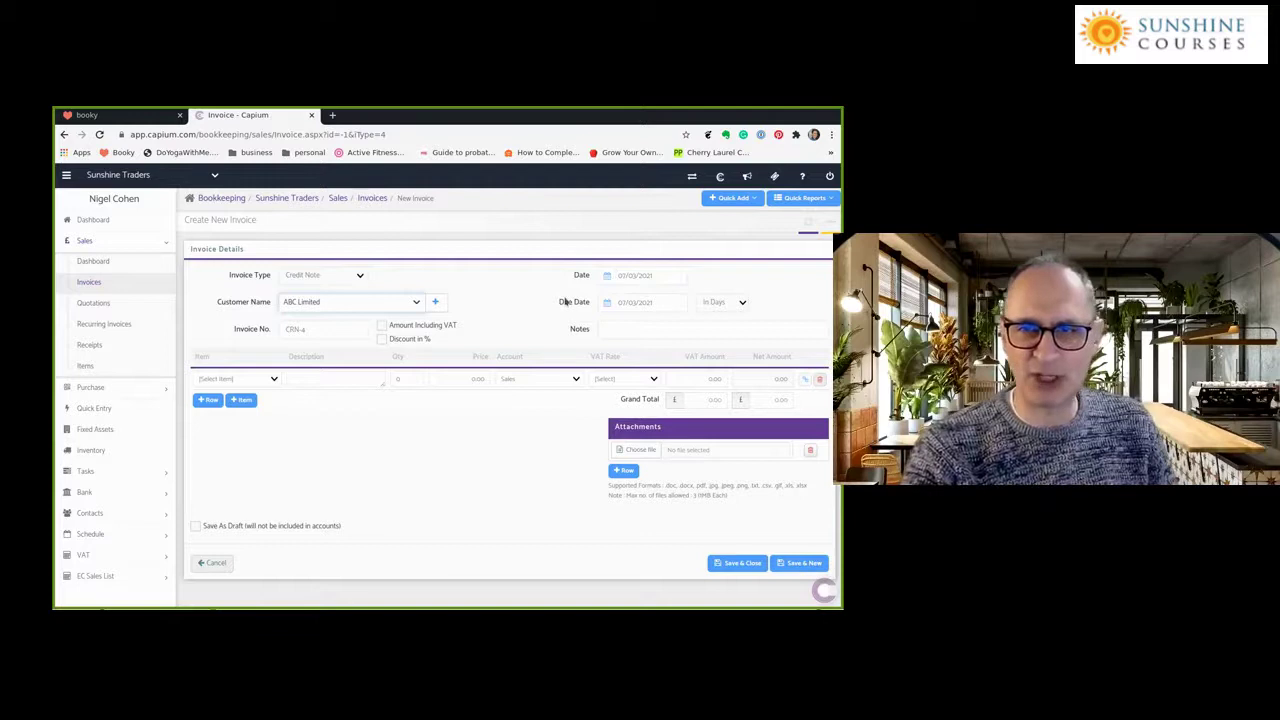
left_click(272, 380)
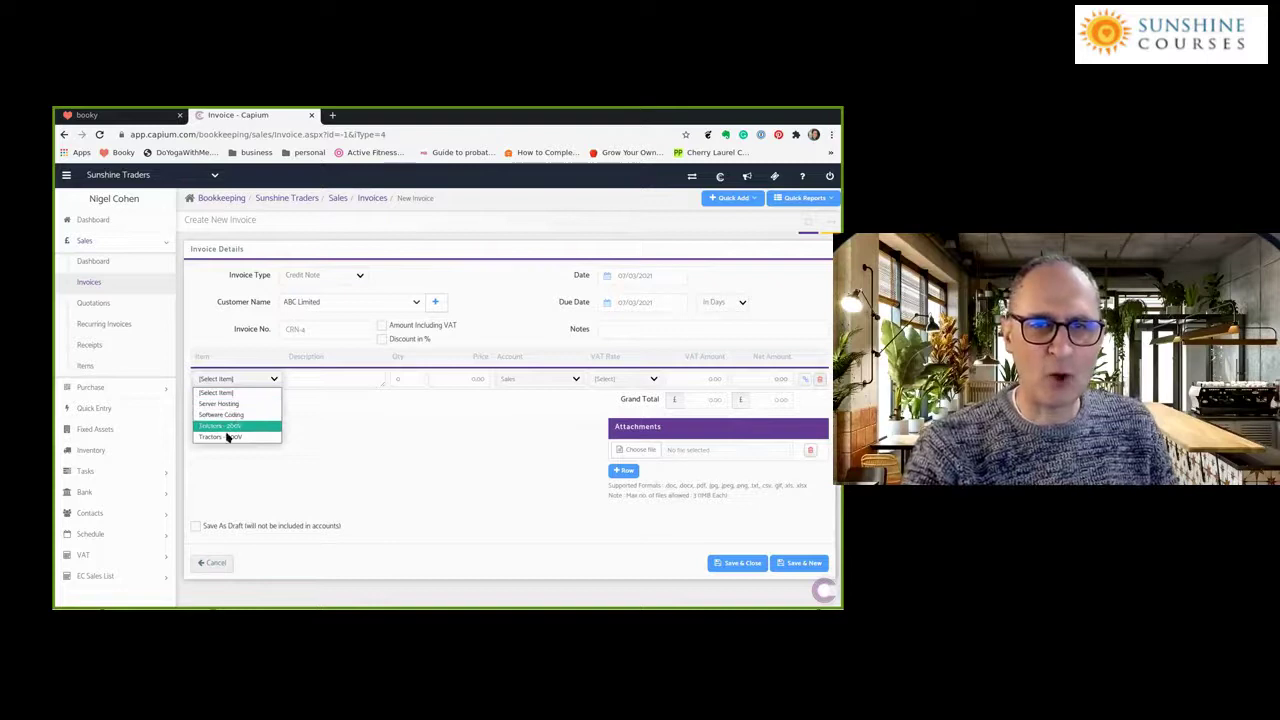
left_click(227, 437)
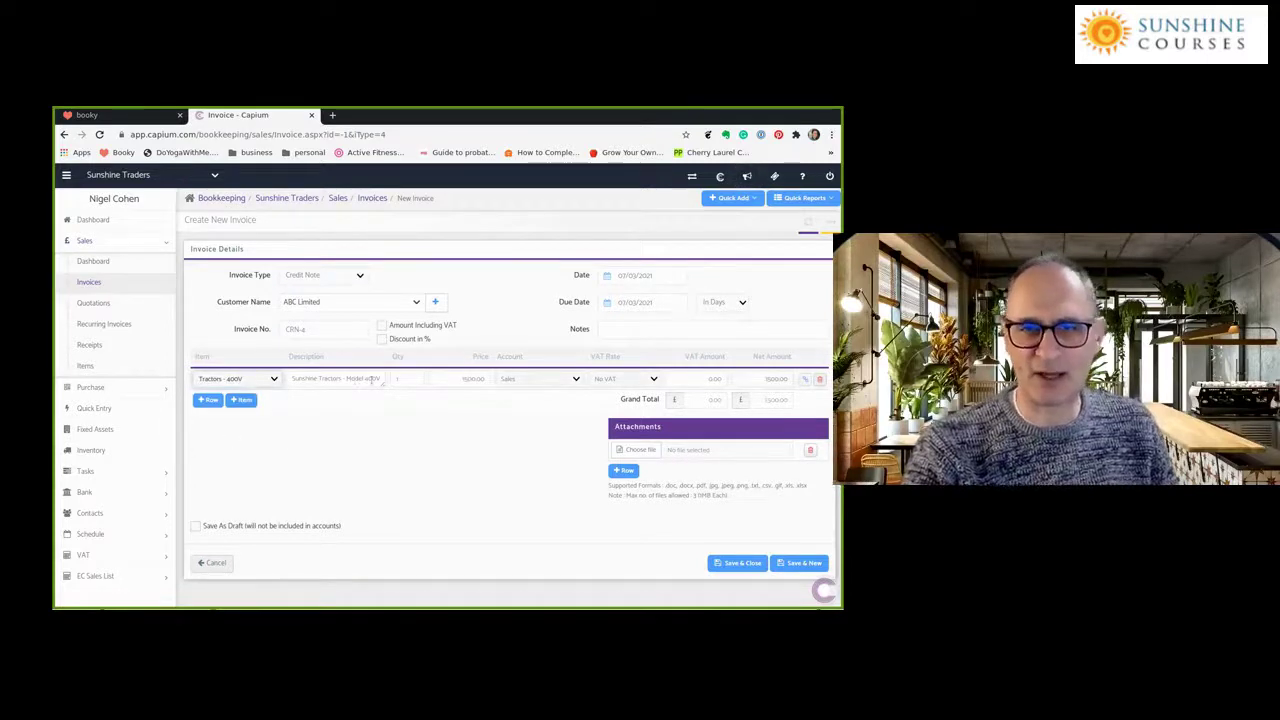
left_click(541, 381)
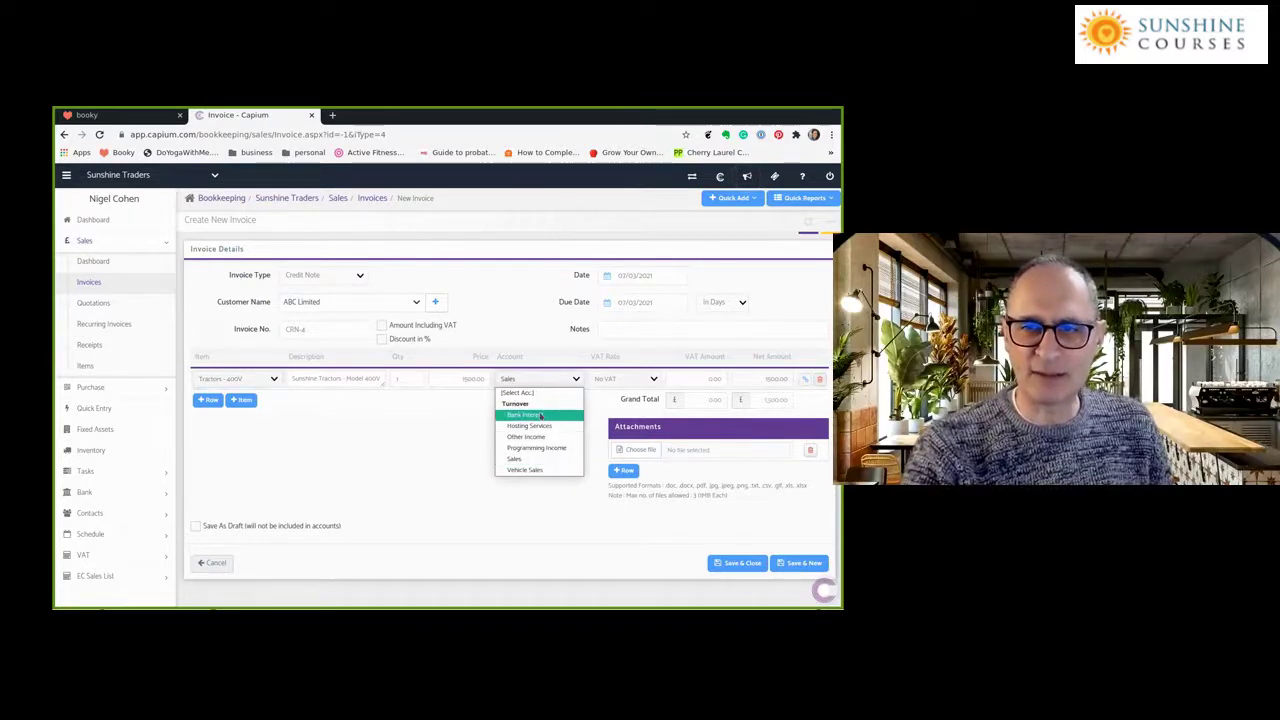
left_click(520, 392)
left_click(526, 380)
left_click(527, 381)
left_click(527, 382)
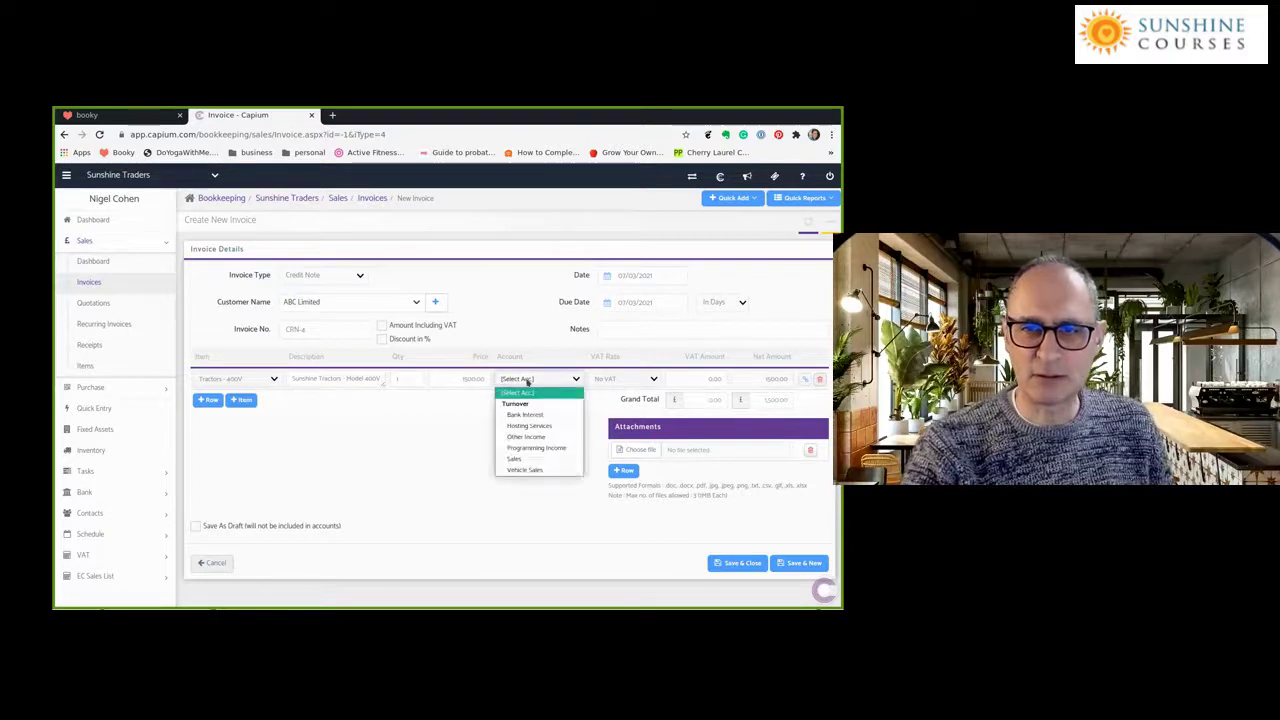
key("Down")
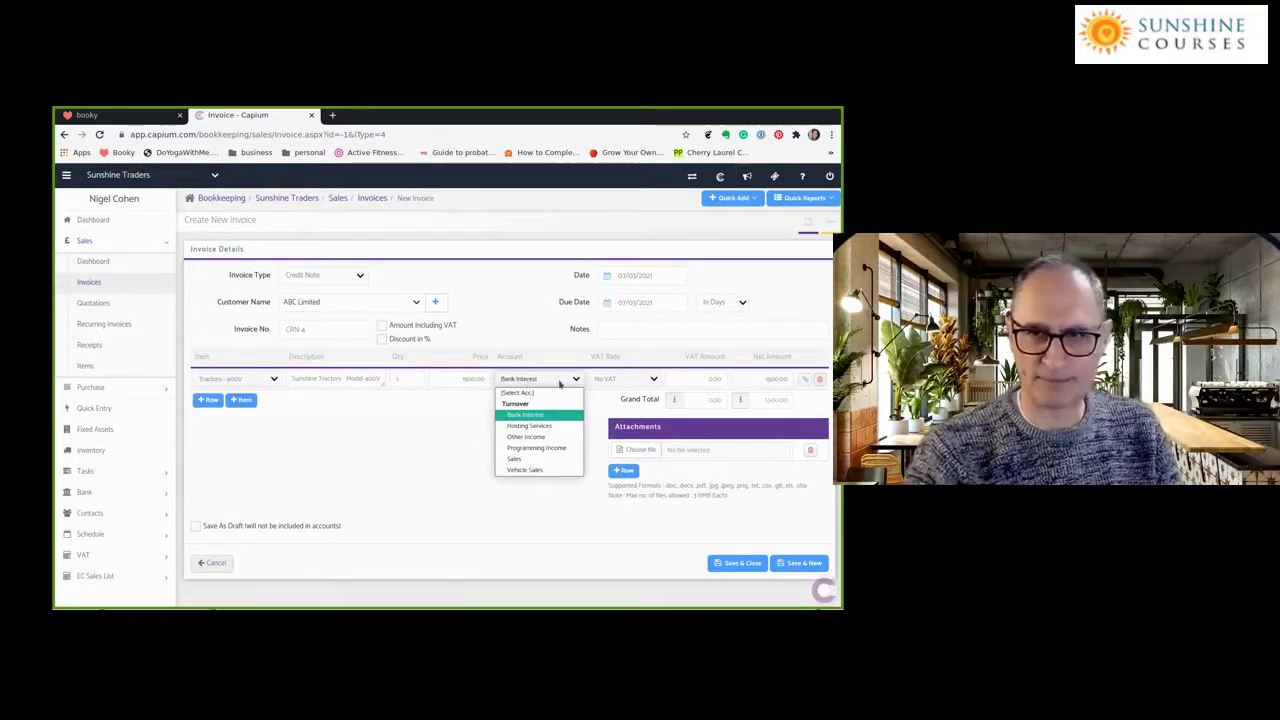
left_click(534, 523)
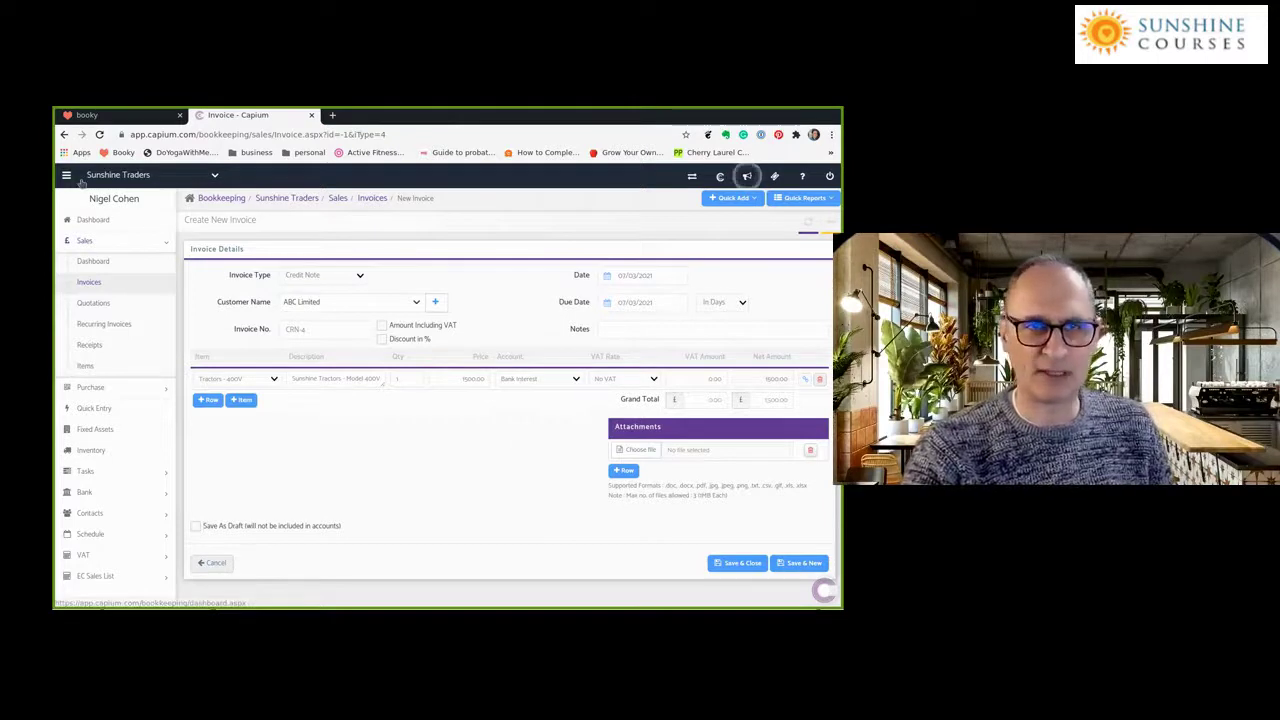
left_click(64, 134)
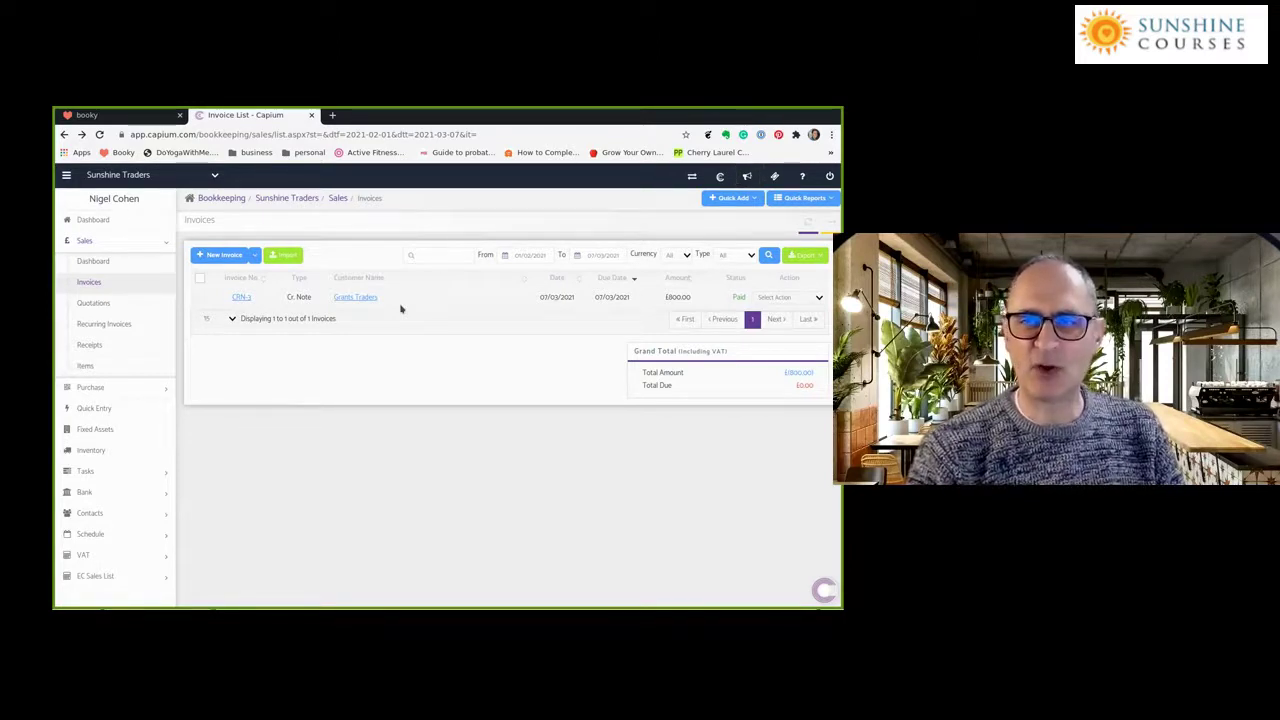
Examine the turnover, cost of sales and administrative expenses in the current year's Profit & Loss report
left_click(802, 196)
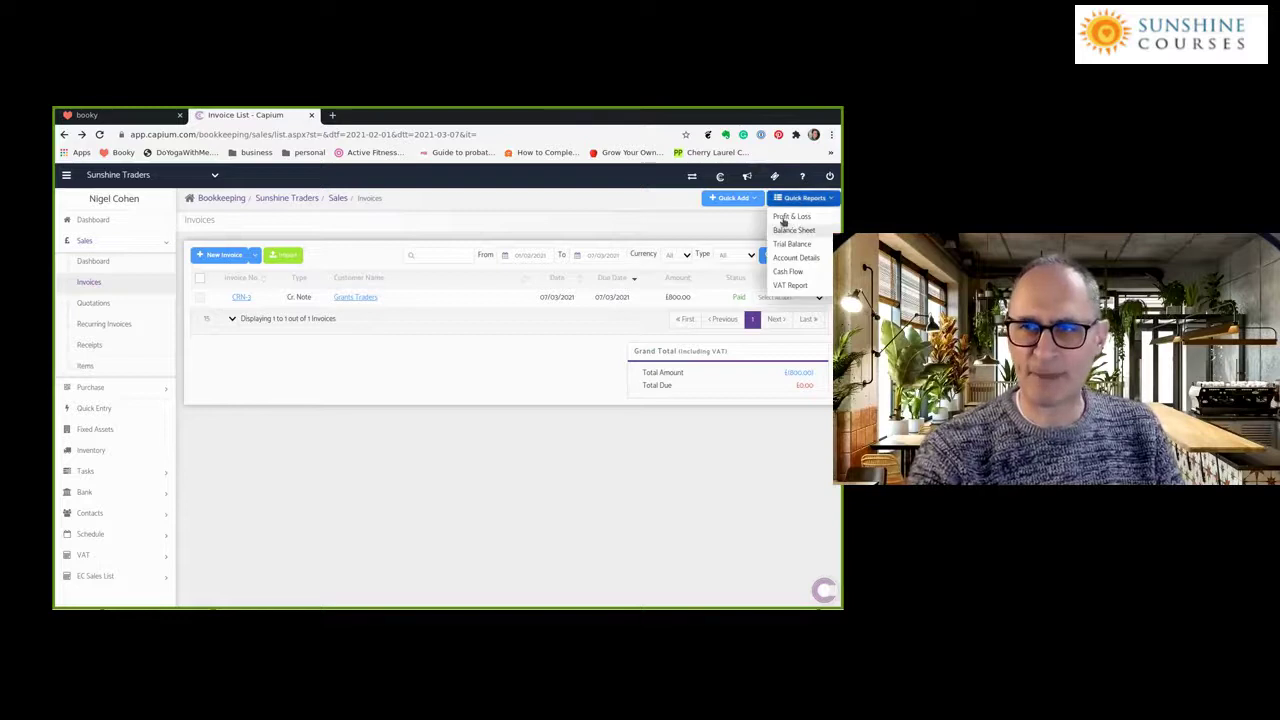
left_click(784, 218)
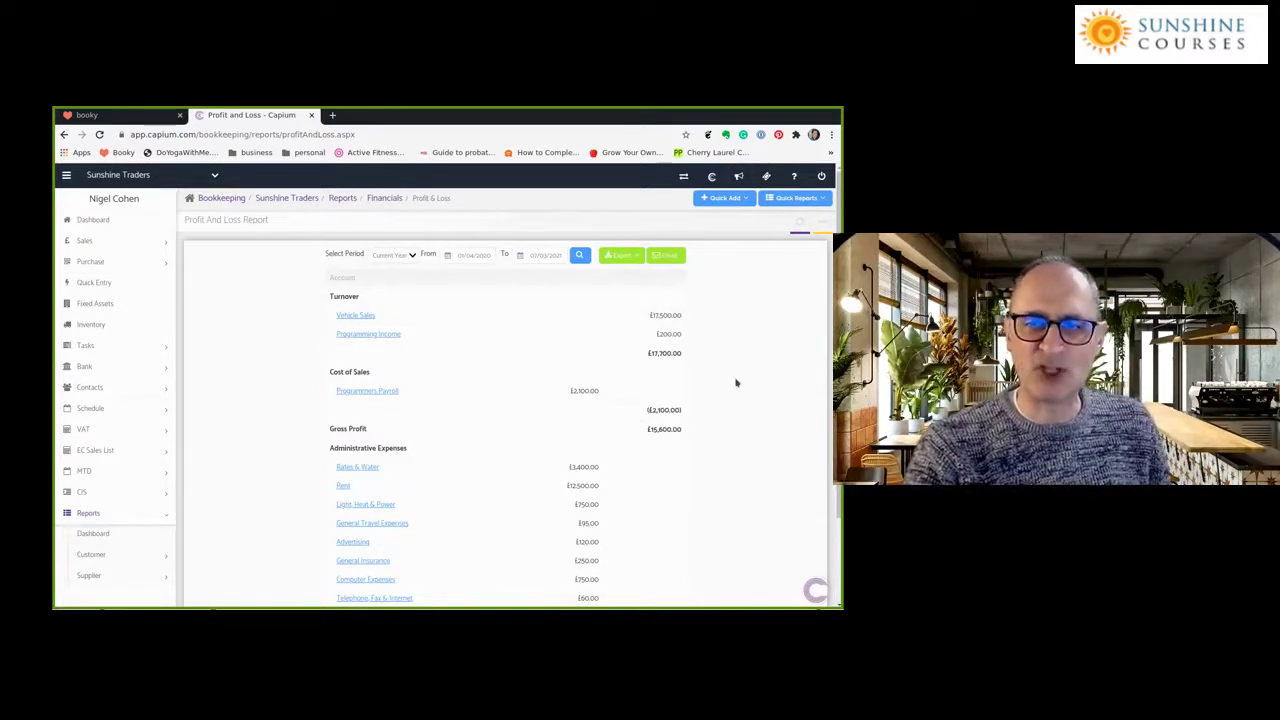
scroll(736, 383, "down", 1)
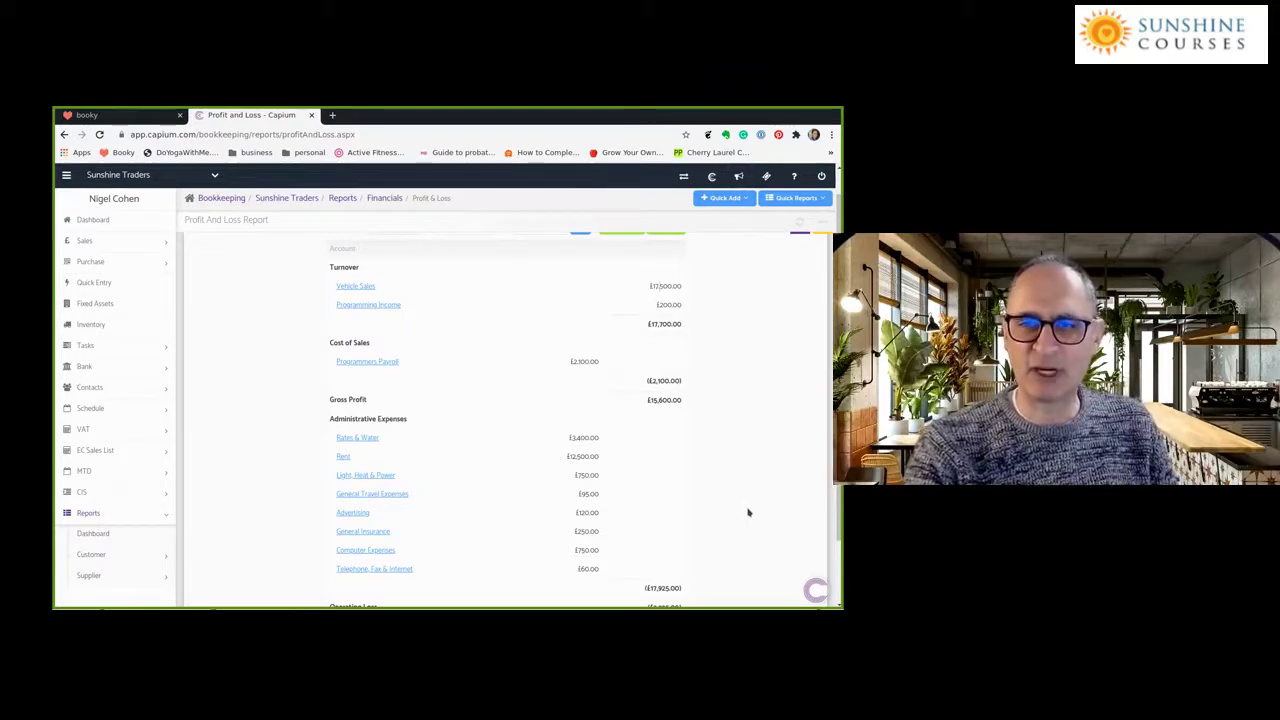
scroll(748, 512, "up", 1)
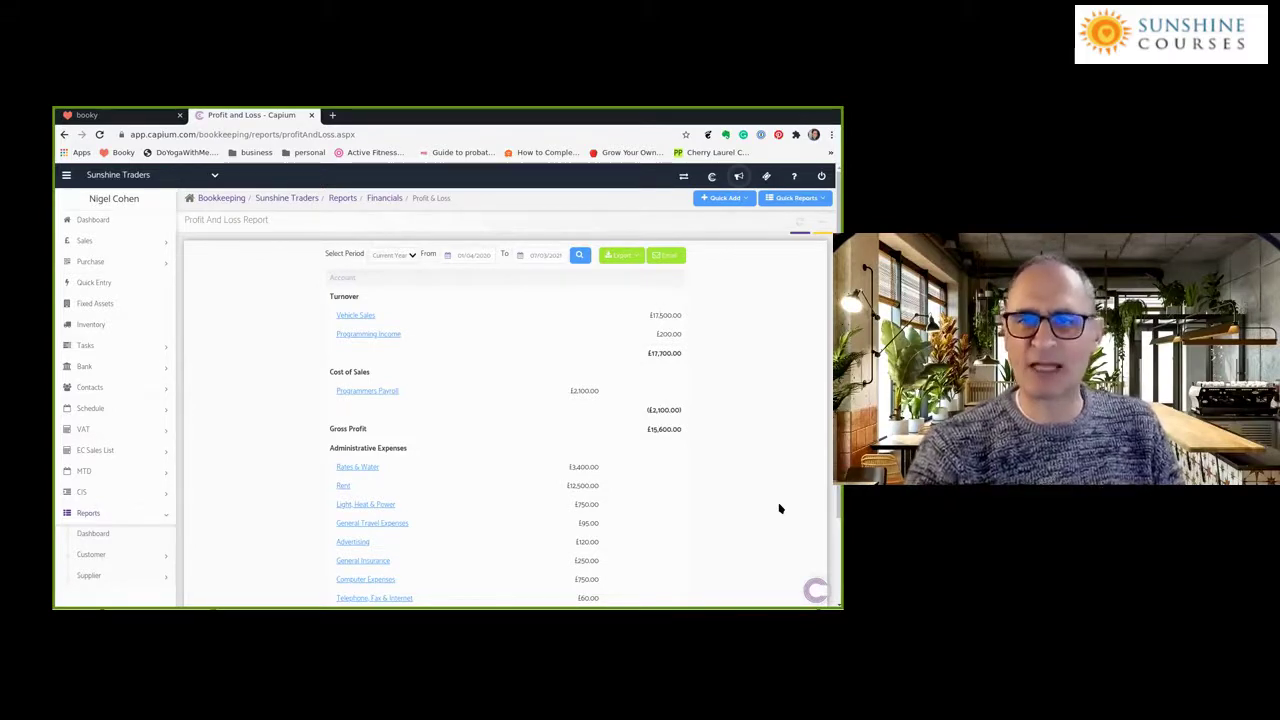
left_click(85, 241)
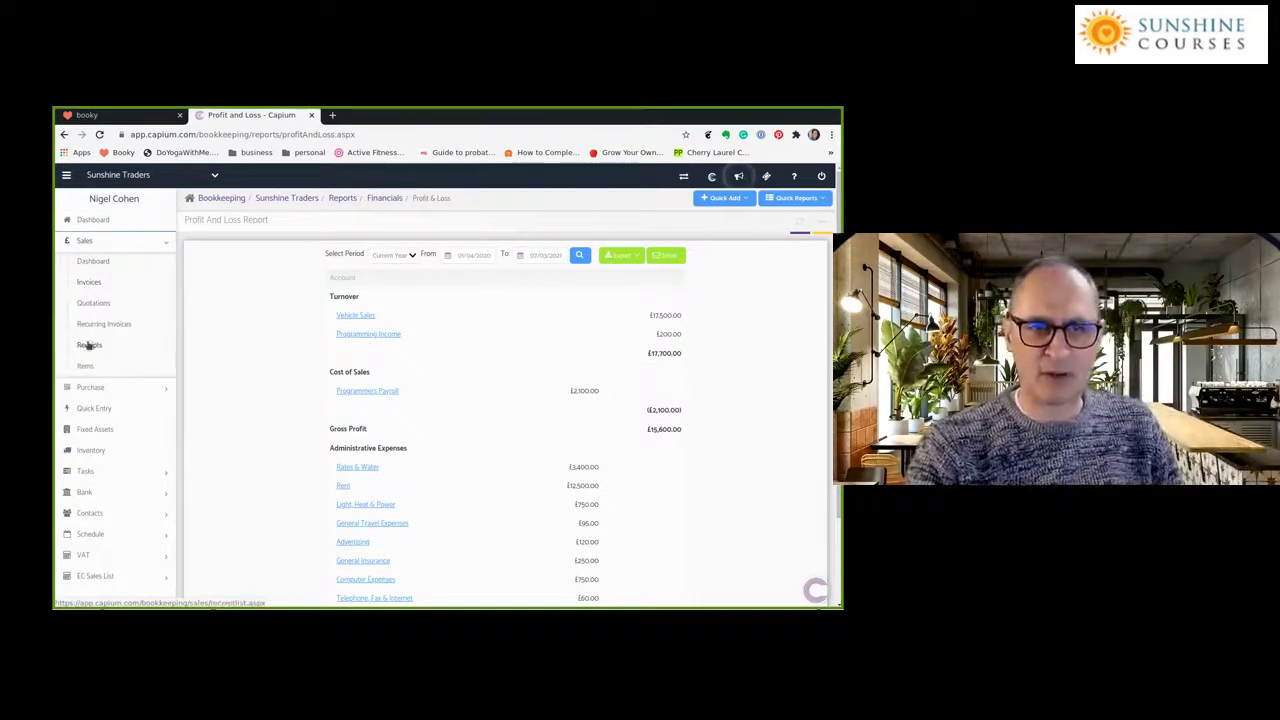
left_click(88, 286)
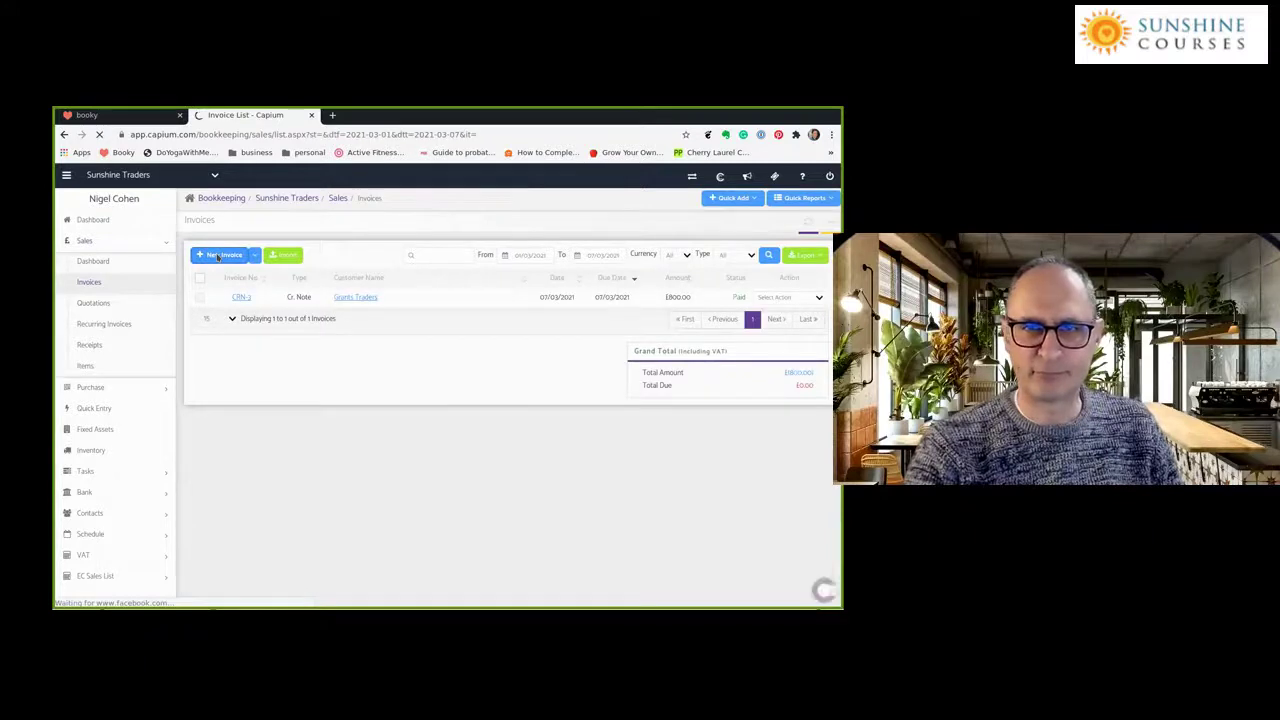
left_click(217, 256)
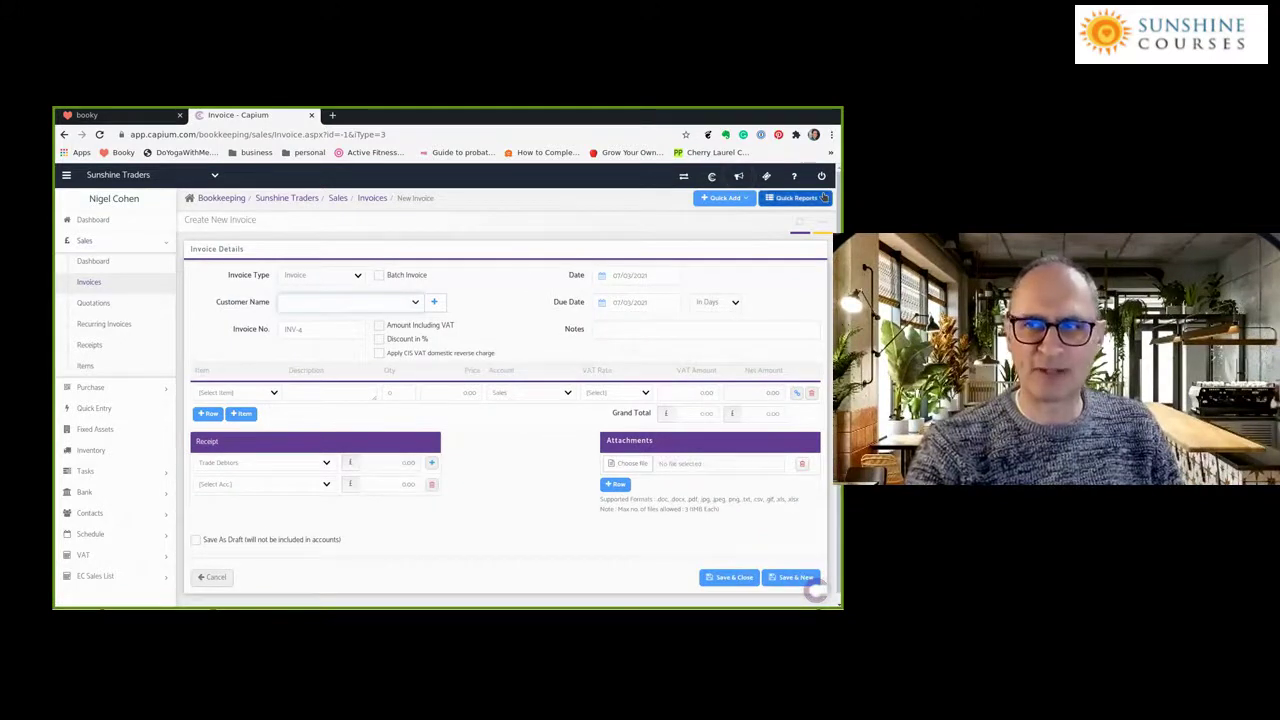
Start a new customer receipt, mark it as an advance receipt and choose Grants Traders as the customer
left_click(724, 198)
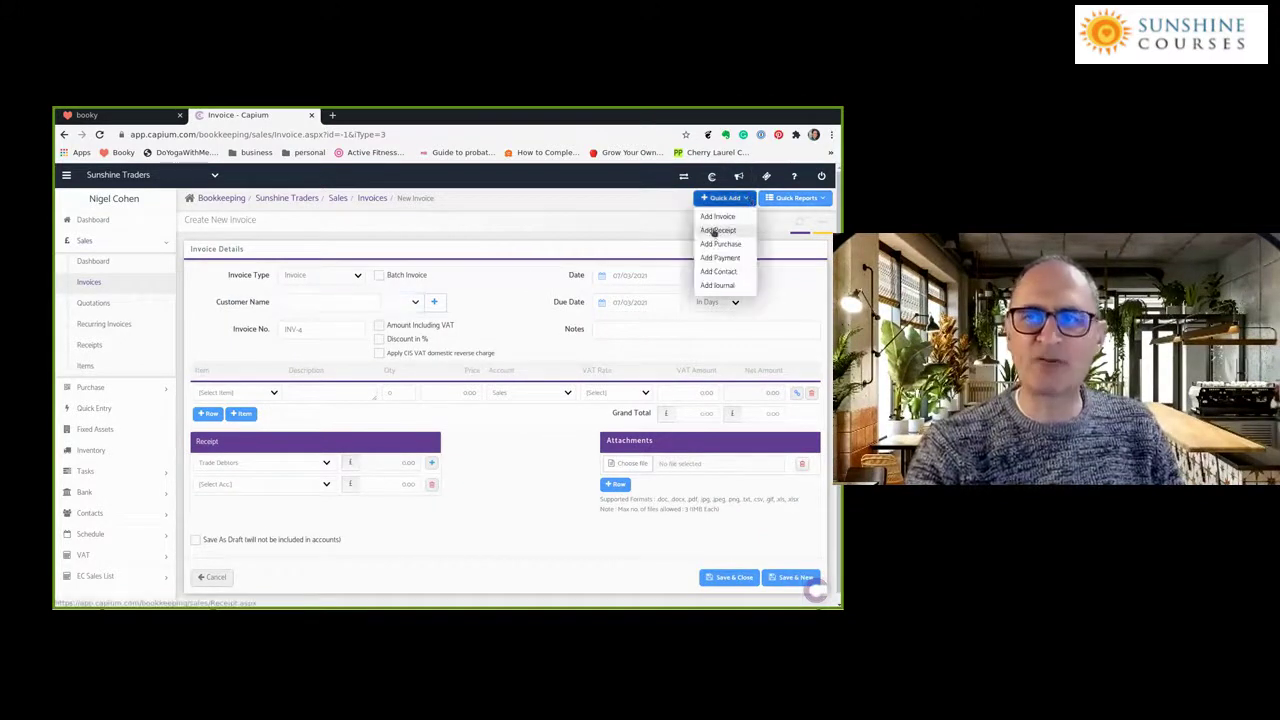
left_click(723, 232)
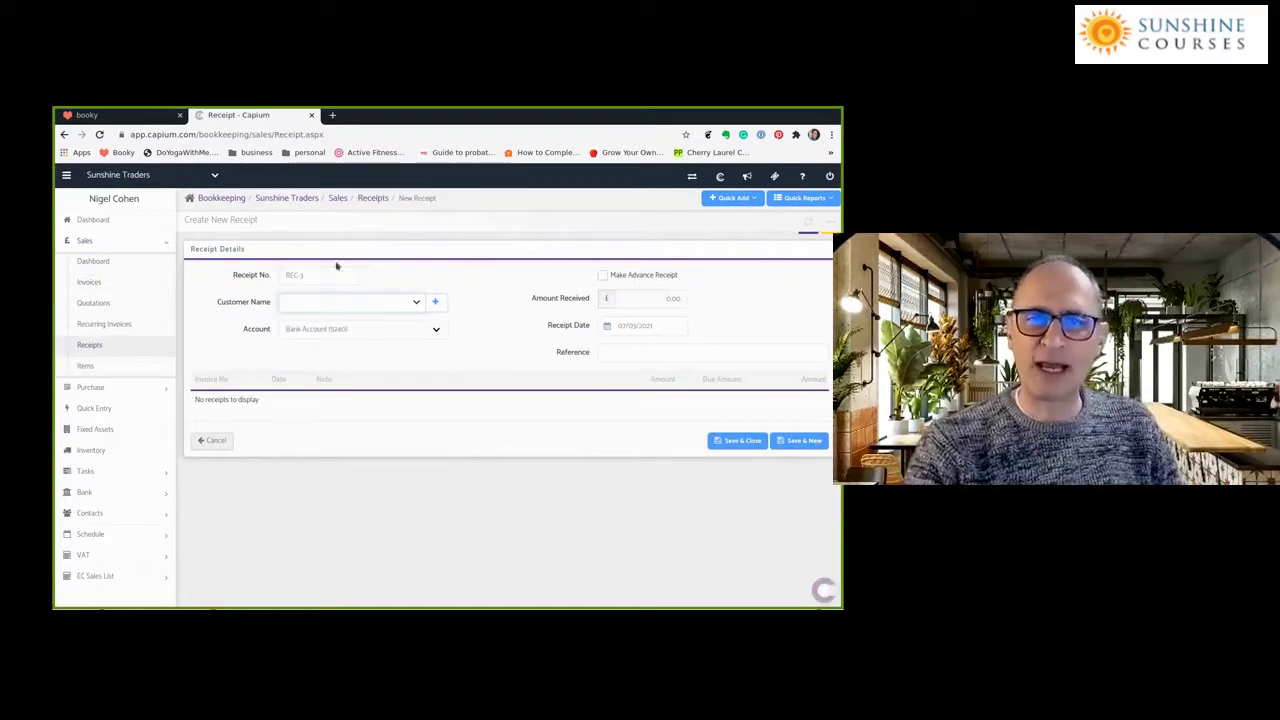
left_click(603, 275)
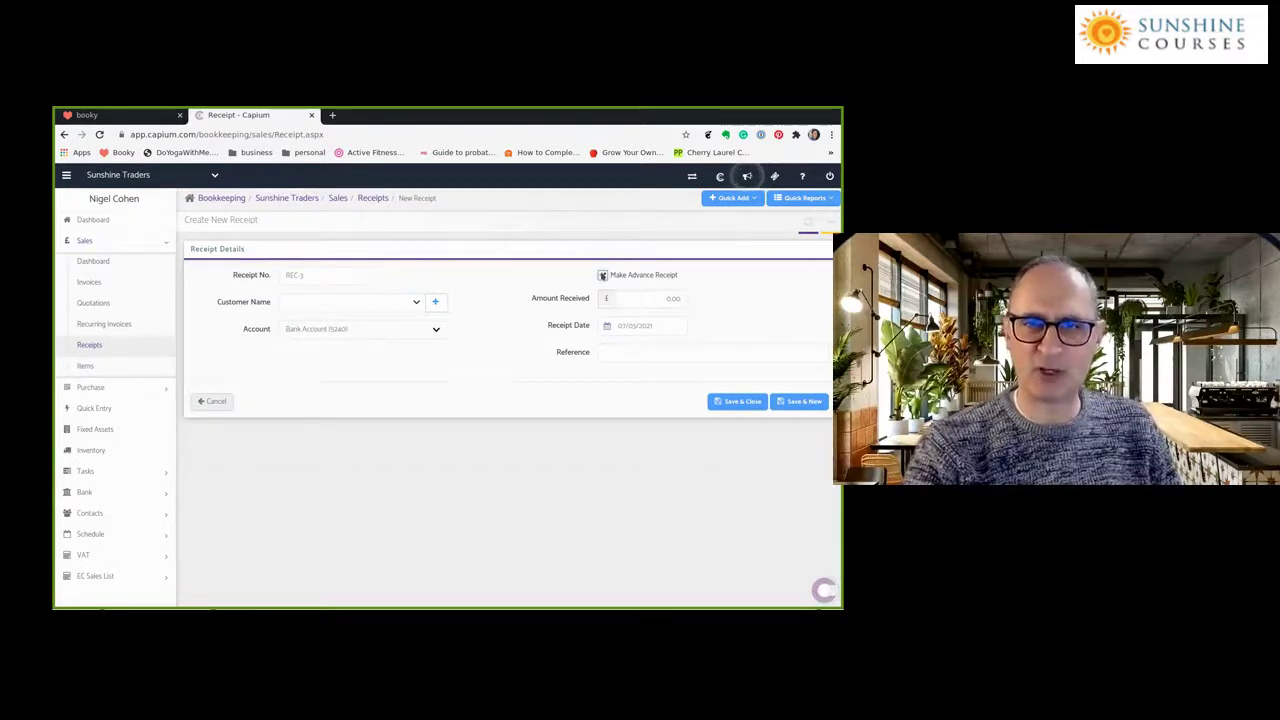
left_click(410, 305)
left_click(291, 360)
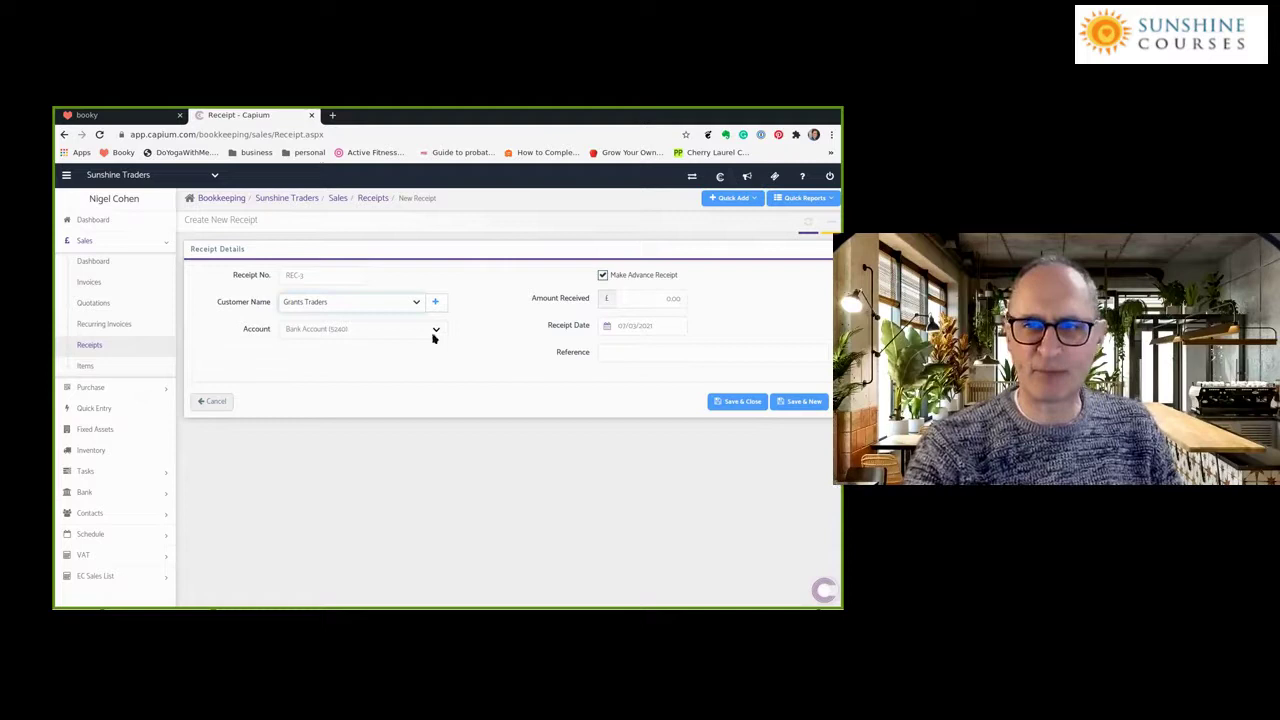
Set the advance receipt's amount received to 5000.00 and its receipt date to 24/02/2021
left_click(660, 300)
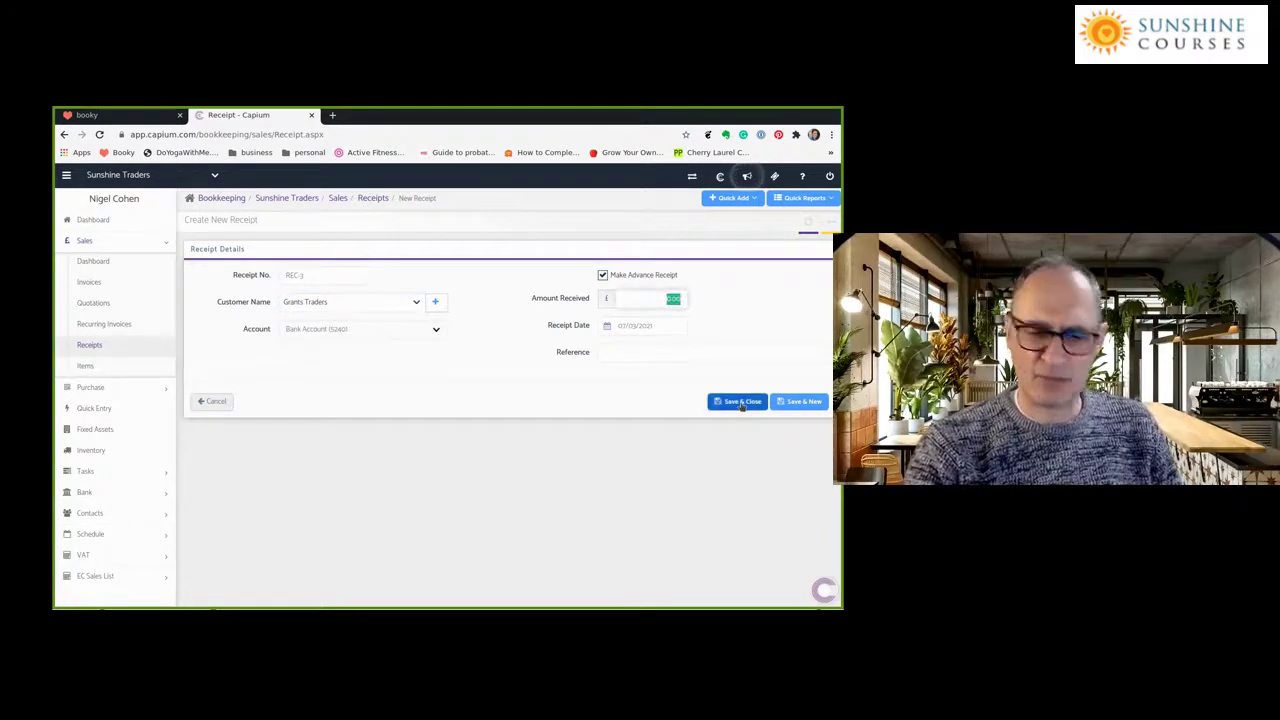
type("50")
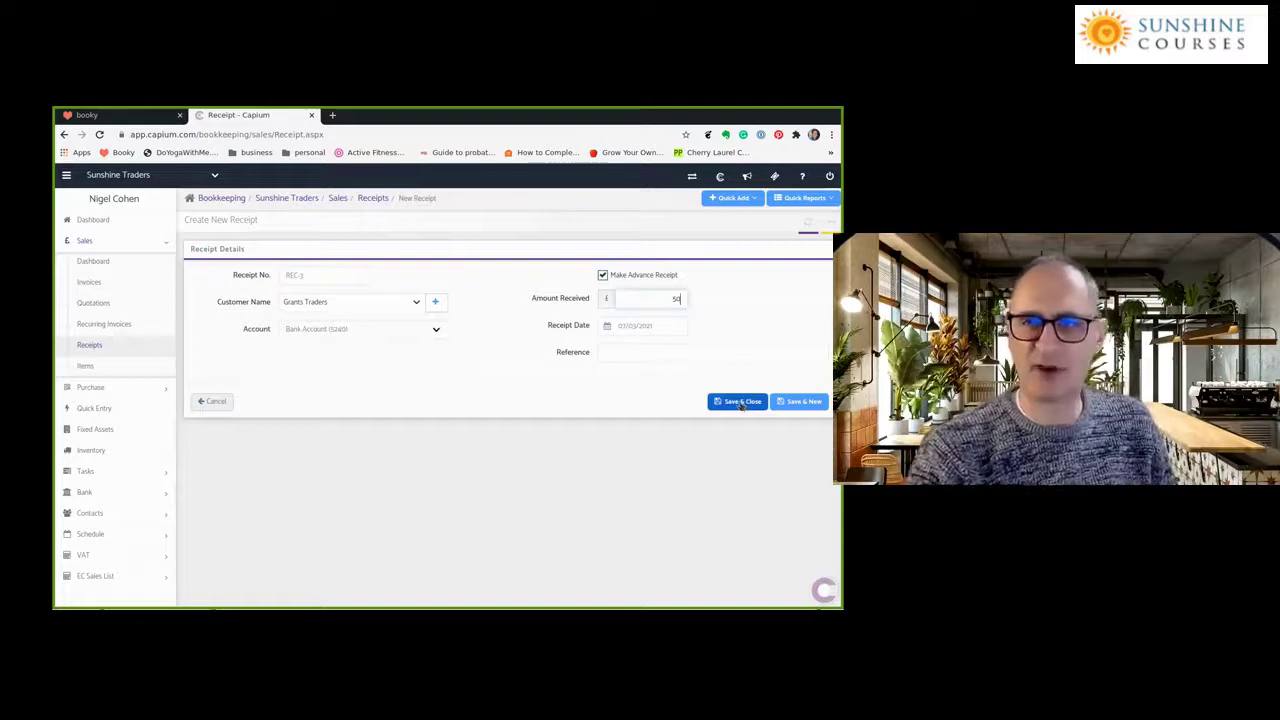
type("00")
left_click(624, 325)
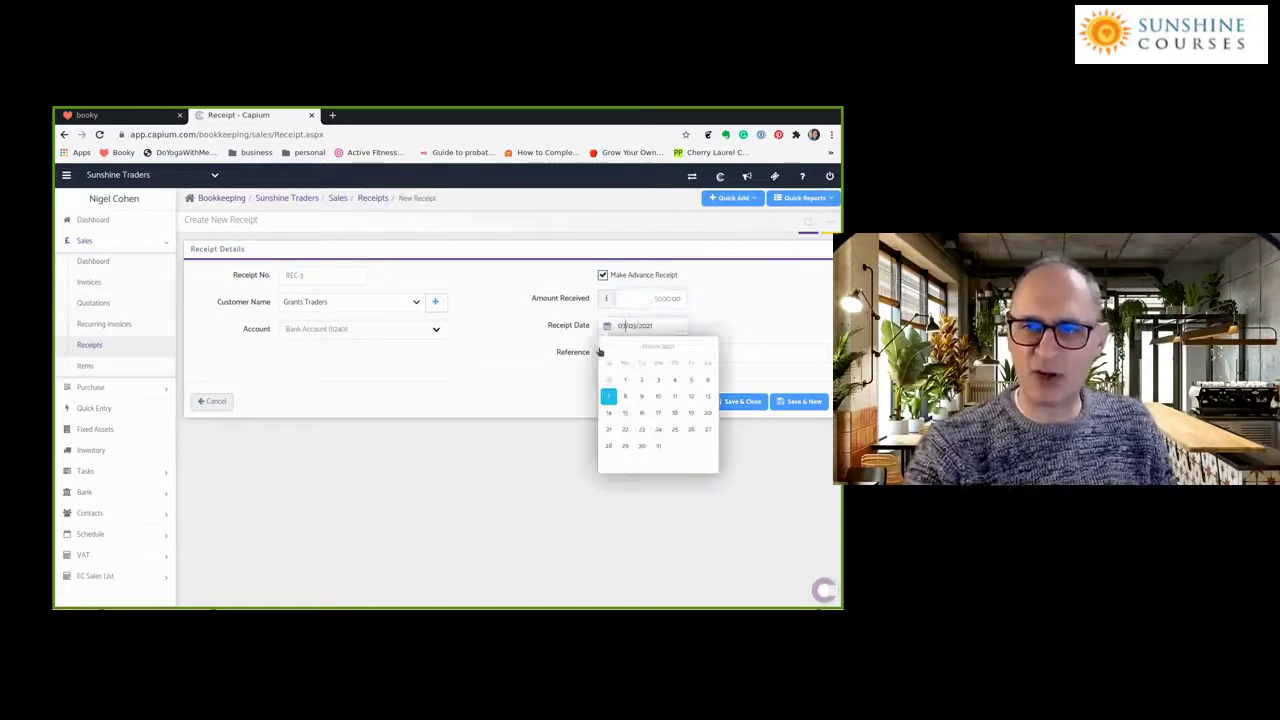
left_click(604, 350)
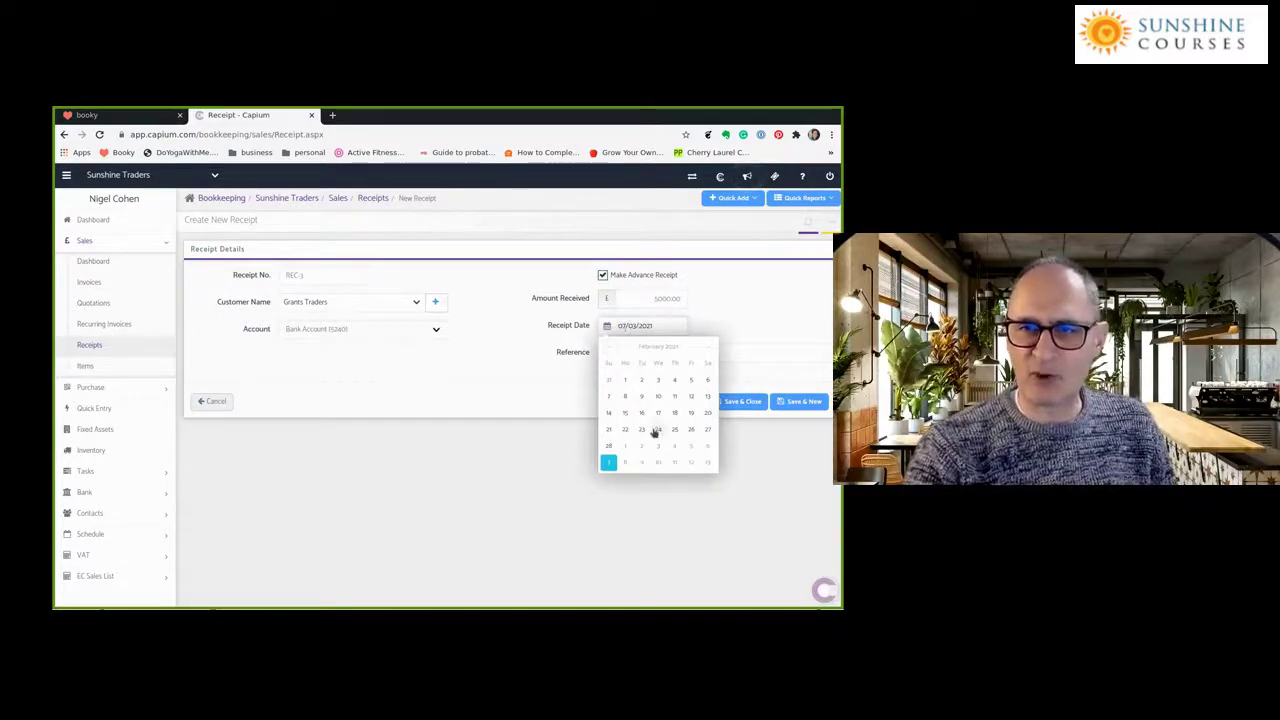
left_click(654, 431)
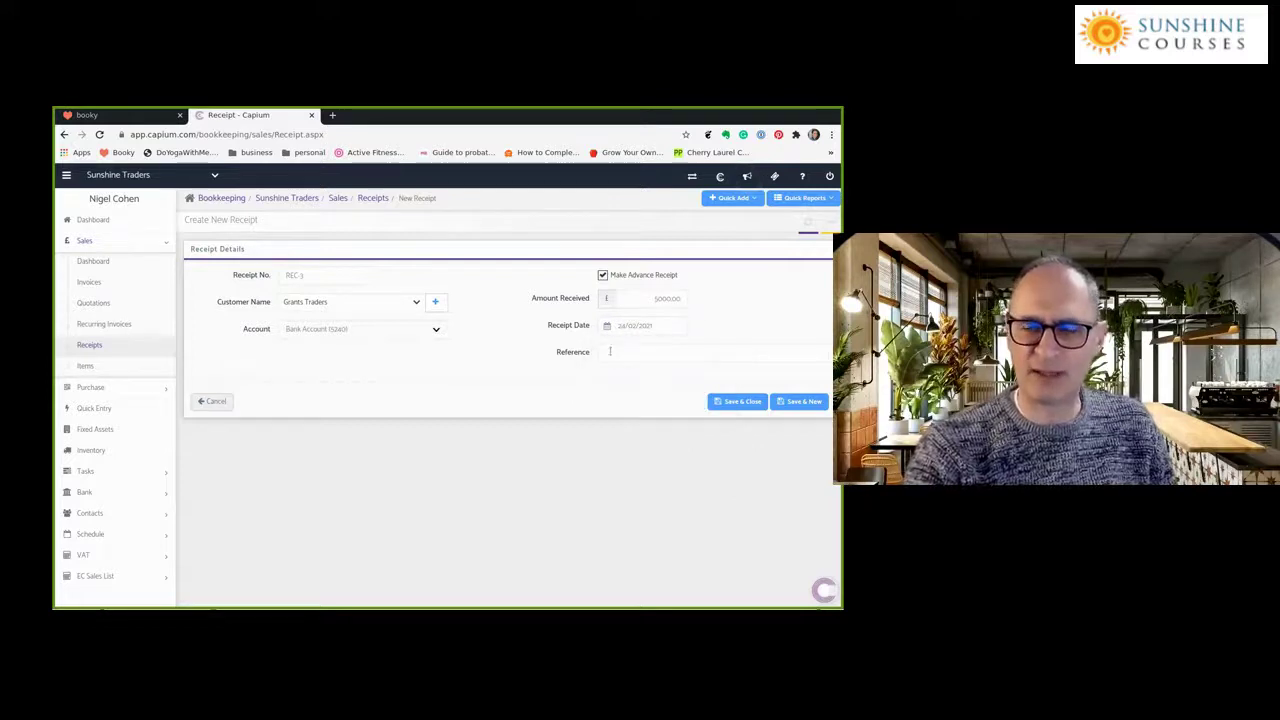
Enter "Reference March purchases requested" as the advance receipt's reference
left_click(609, 351)
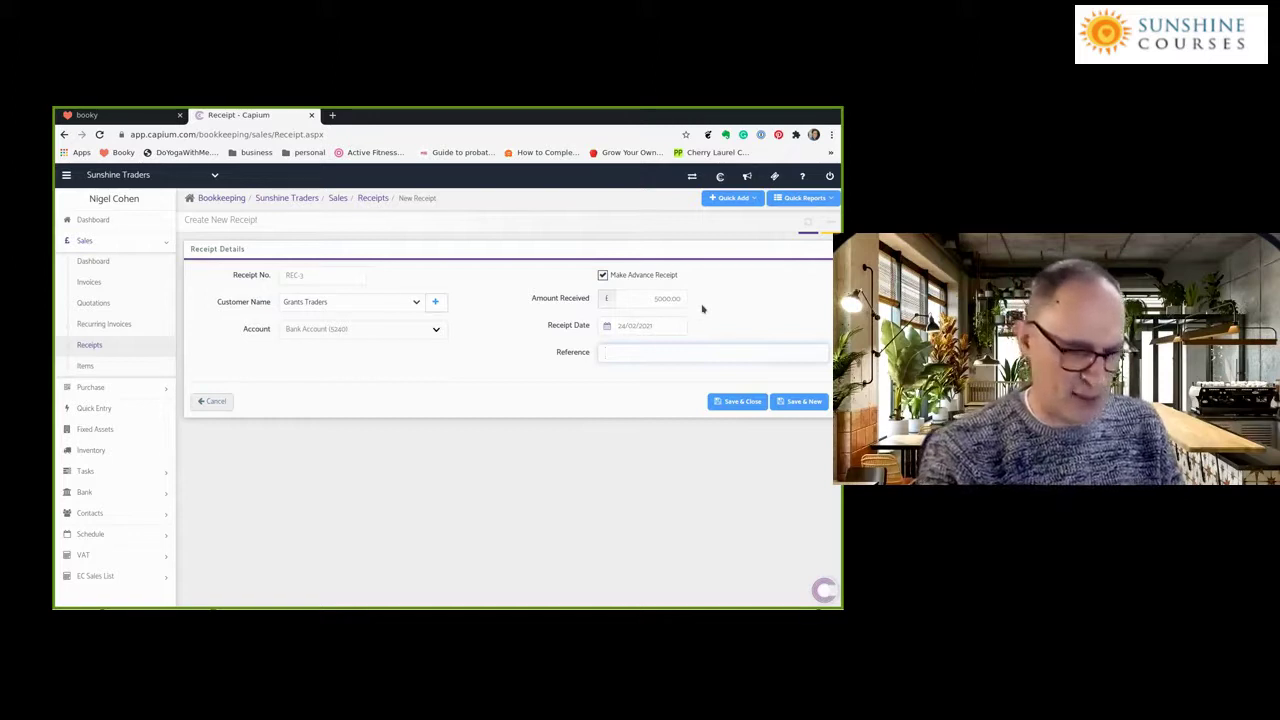
type("Refe")
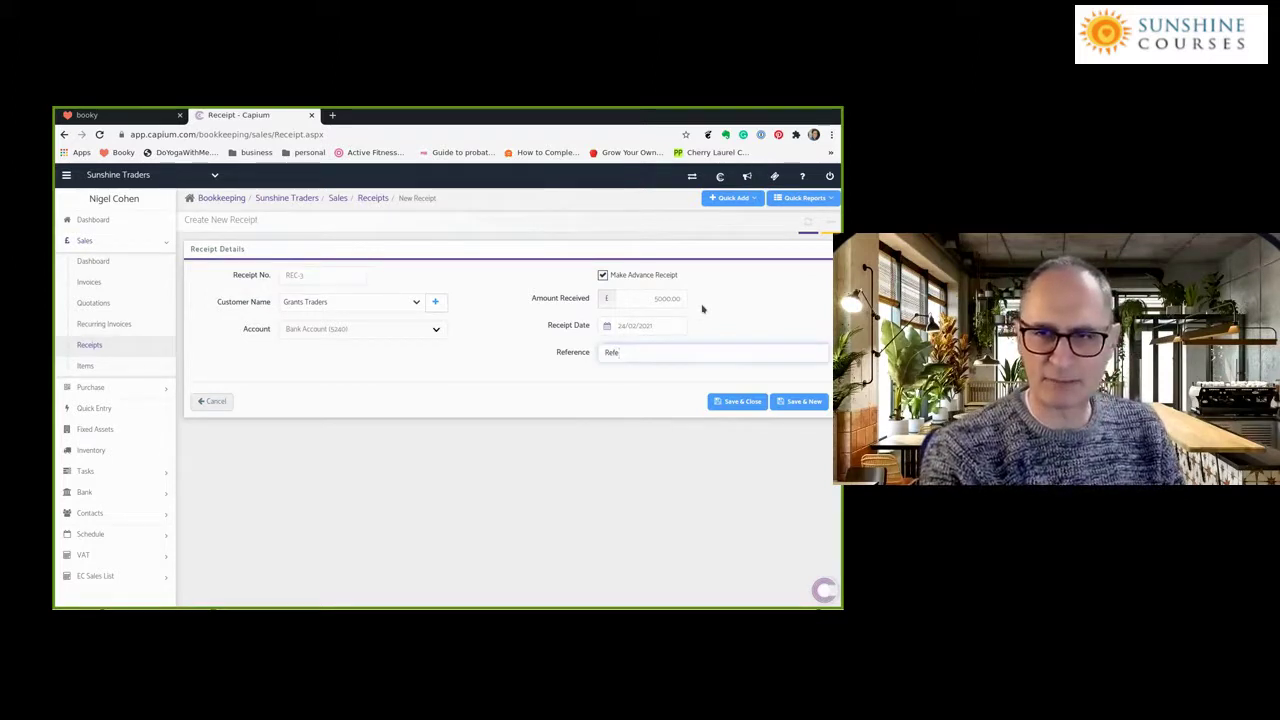
type("ren")
type("ce March pu")
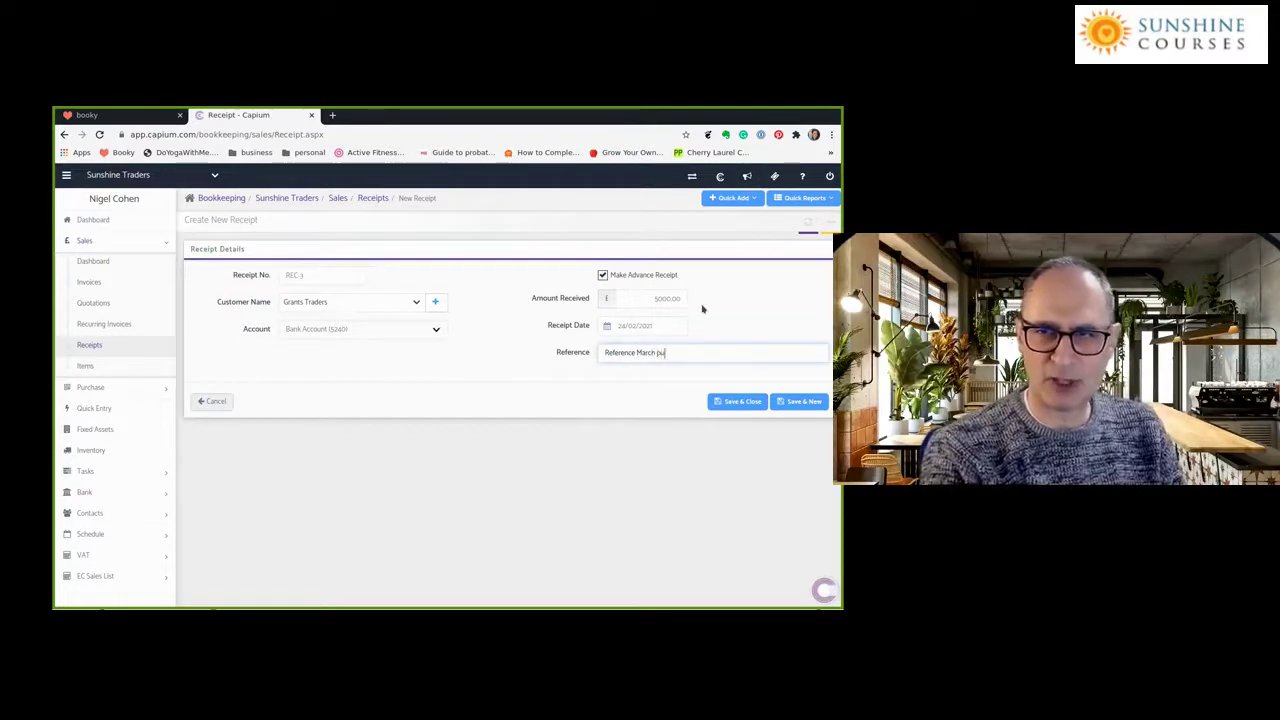
type("rchases requested")
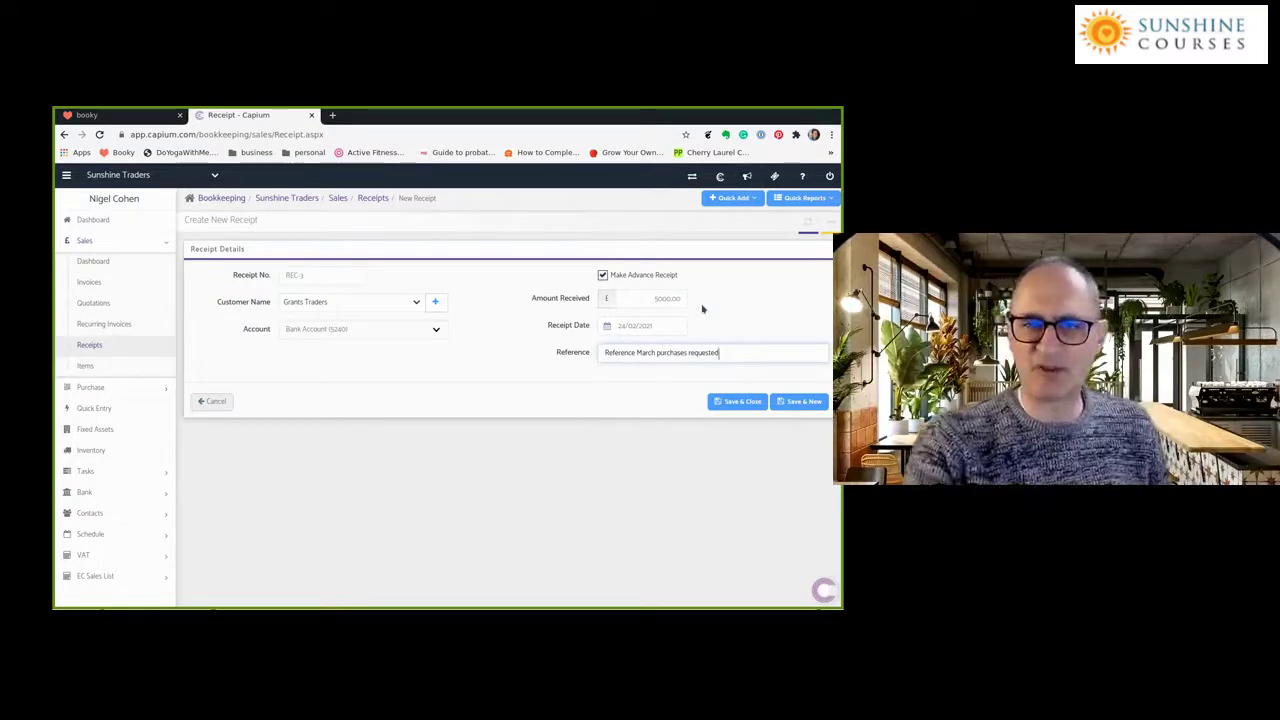
Keep Bank Account as the advance receipt's account, and save and close the receipt
left_click(437, 331)
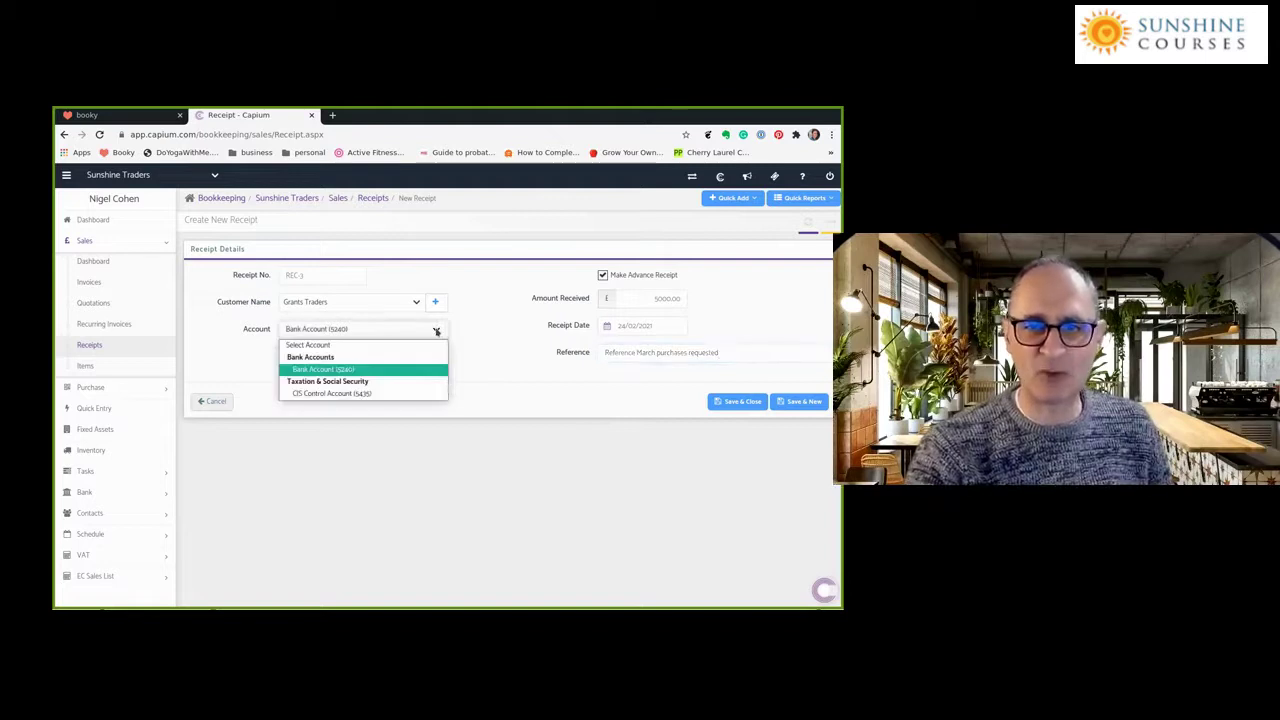
left_click(437, 331)
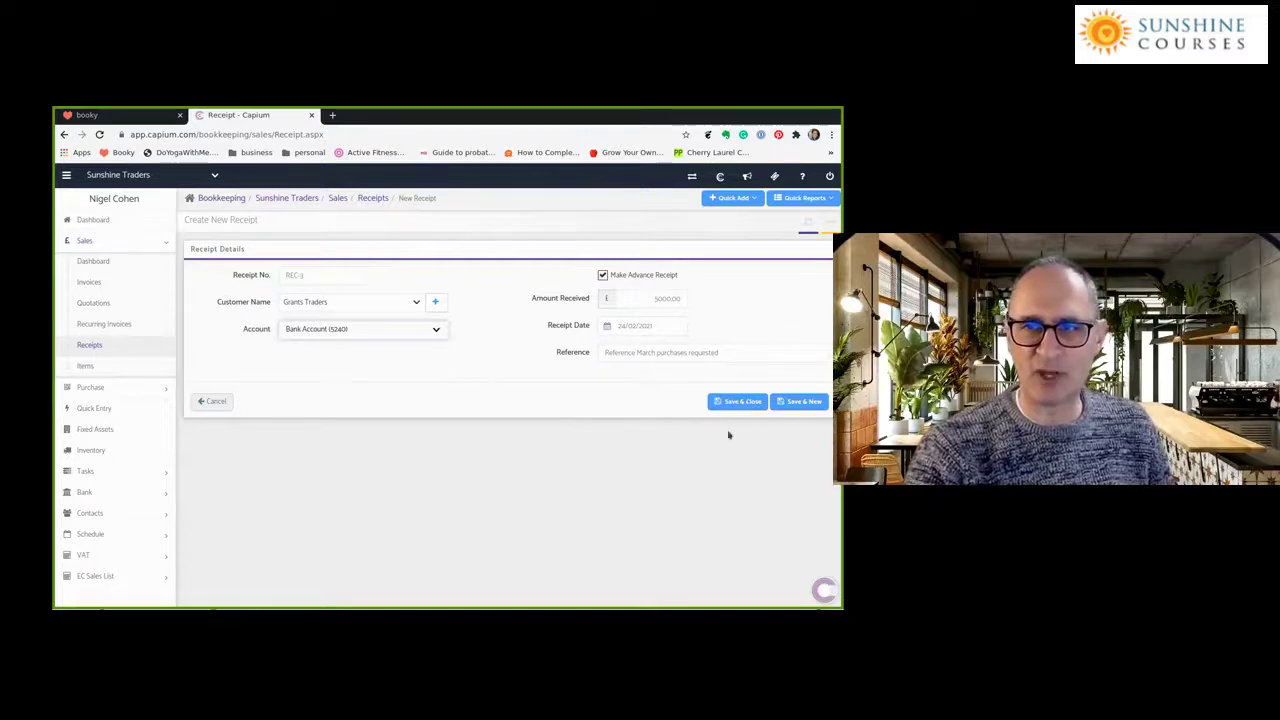
left_click(736, 401)
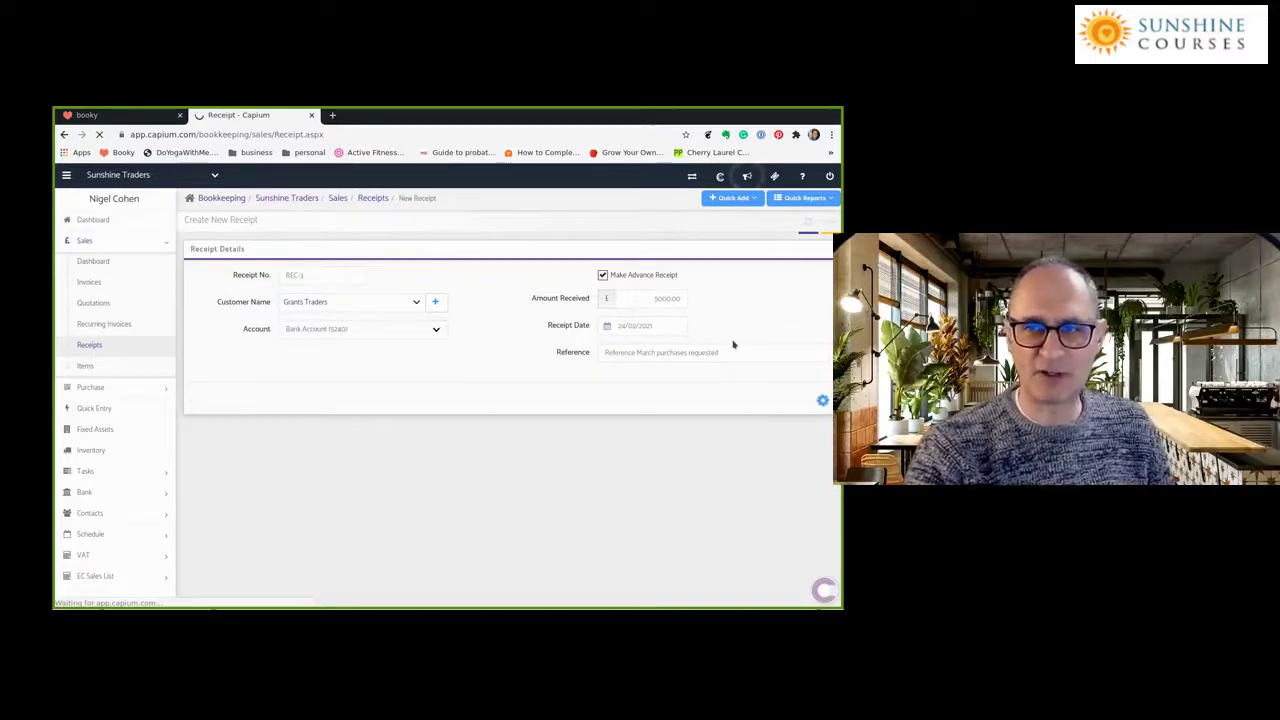
Open the current year's Balance Sheet report and examine the Trade Debtors amount
left_click(824, 198)
left_click(795, 230)
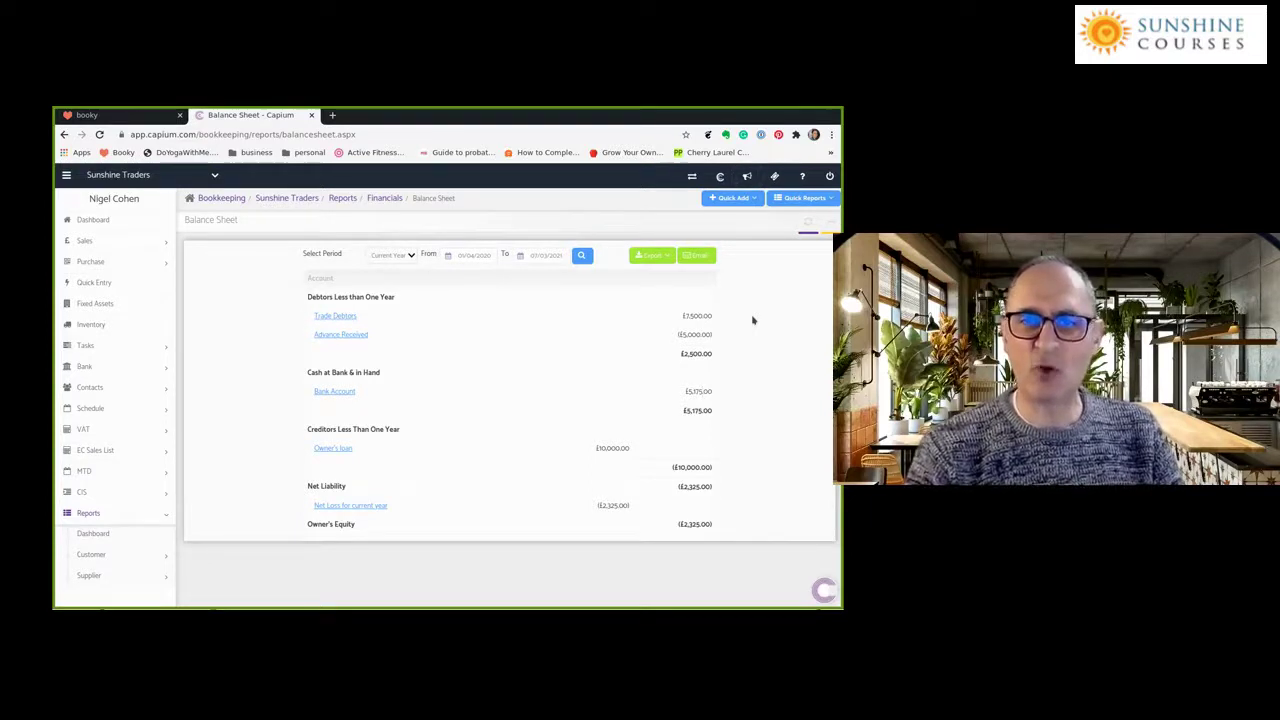
left_click_drag(683, 316, 712, 317)
left_click(712, 318)
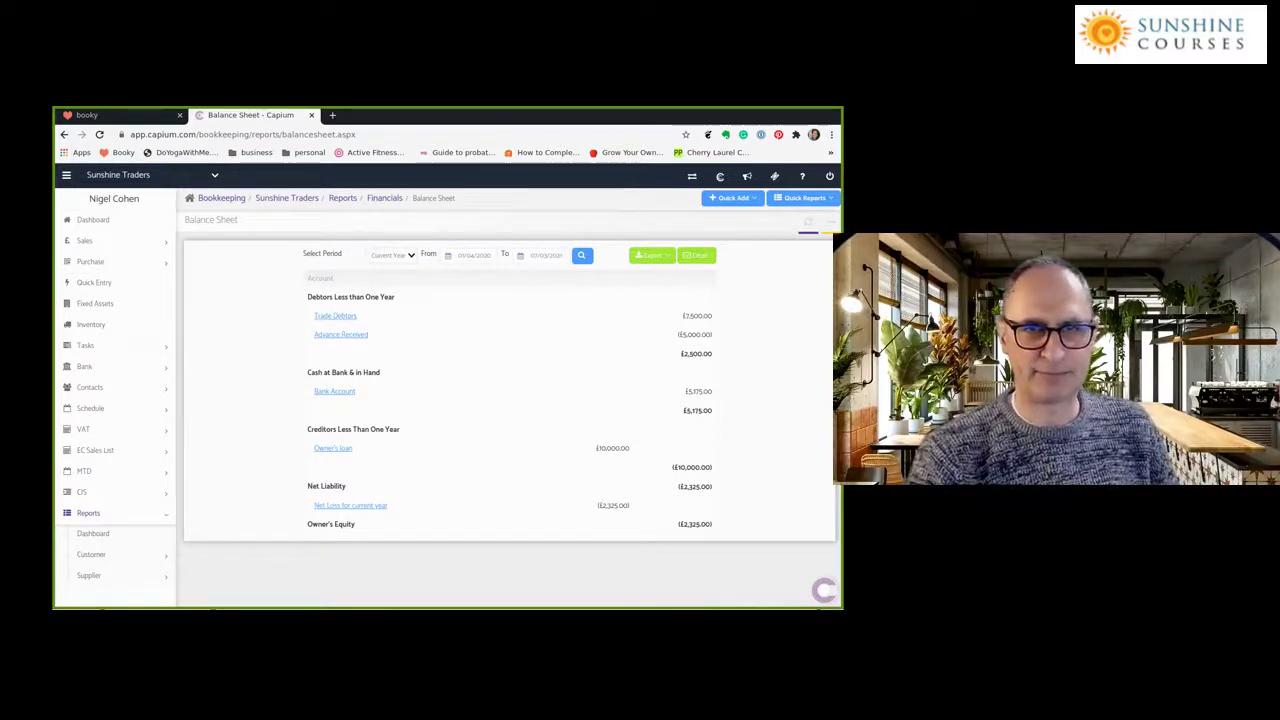
key("alt+Tab")
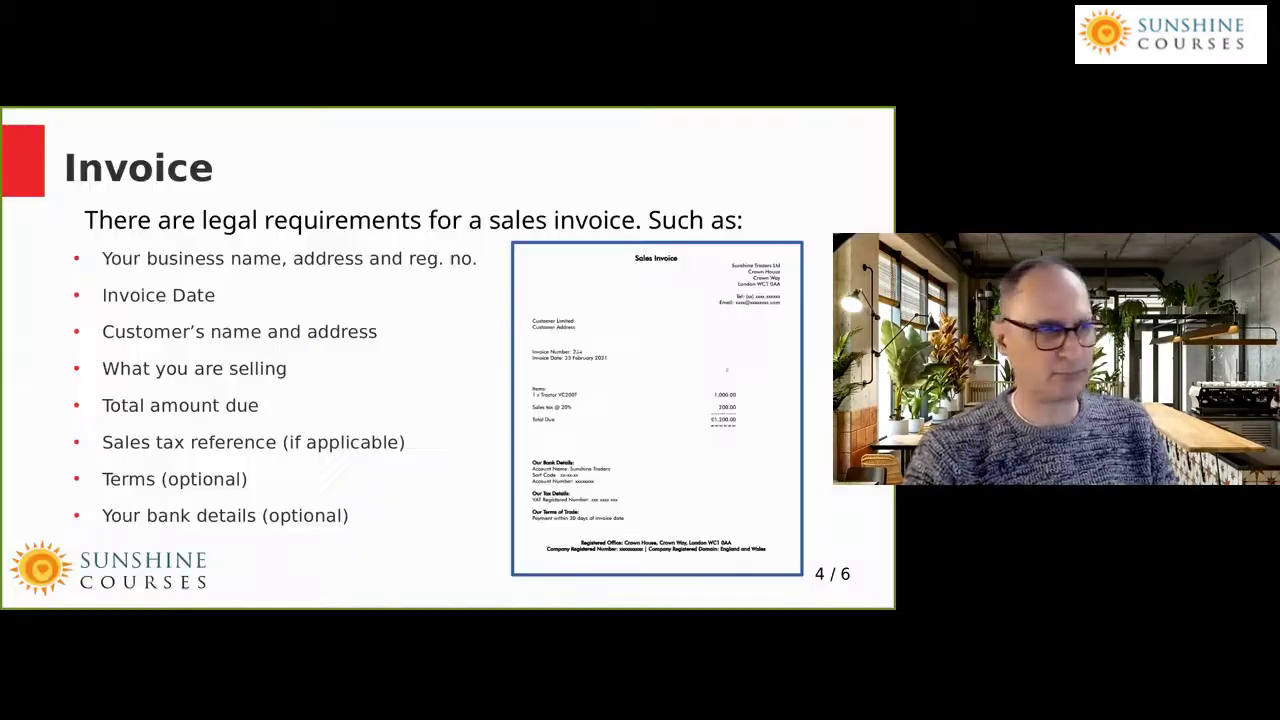
key("alt+Tab")
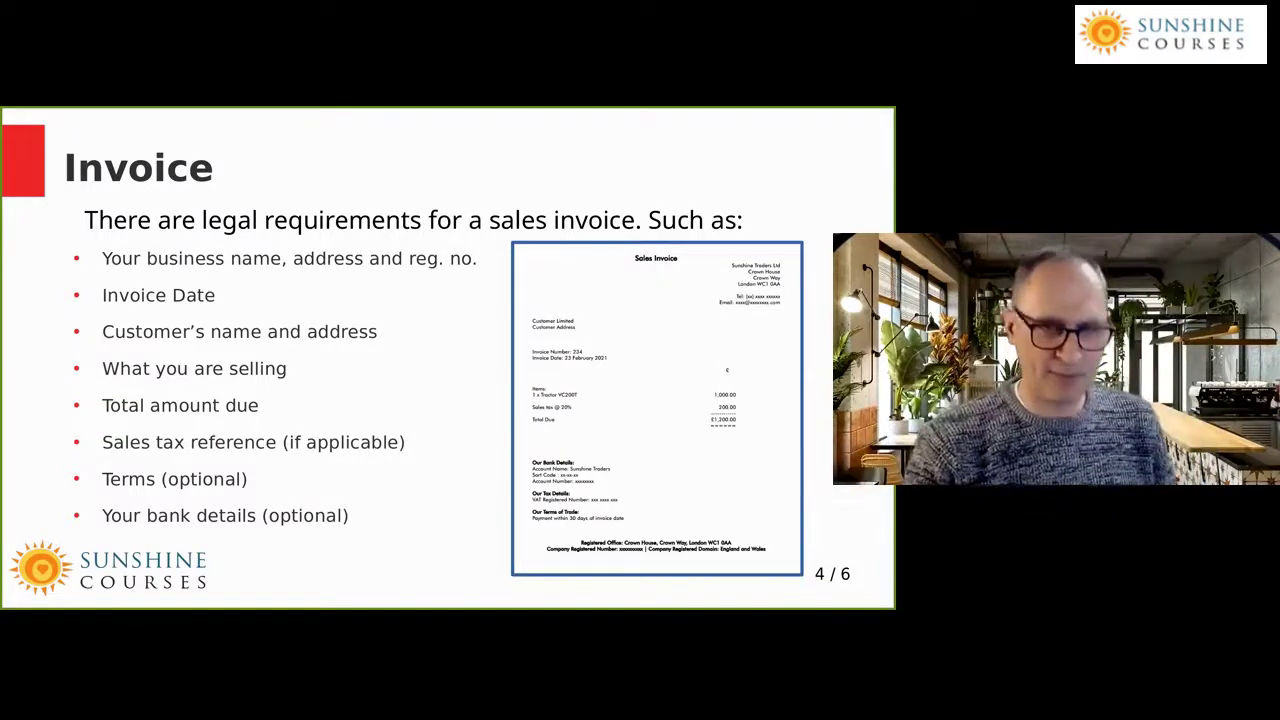
scroll(426, 370, "up", 3)
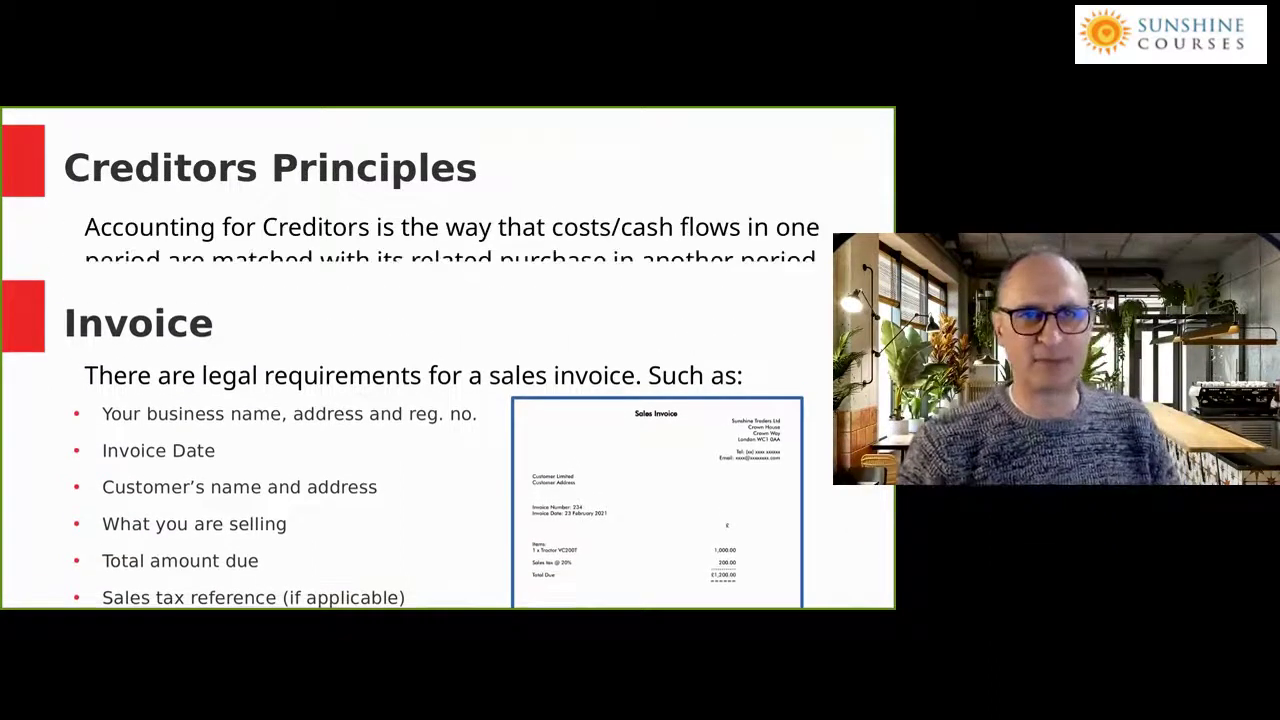
scroll(448, 358, "up", 2)
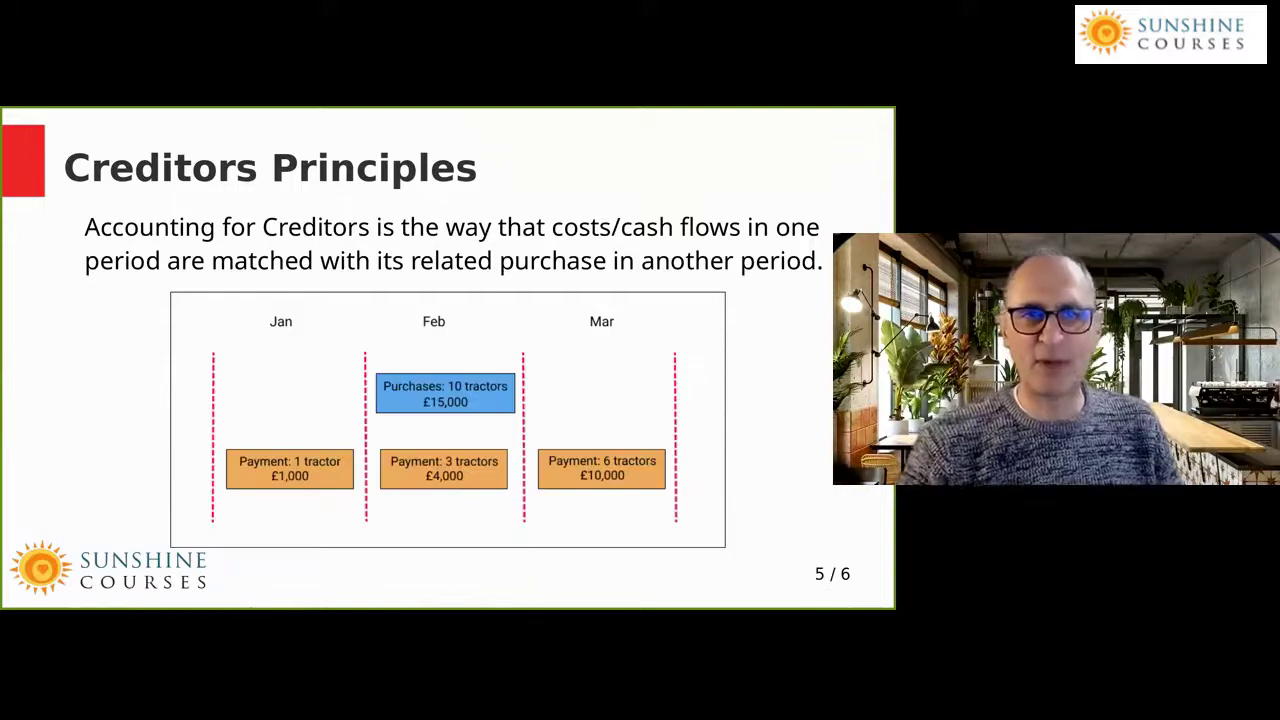